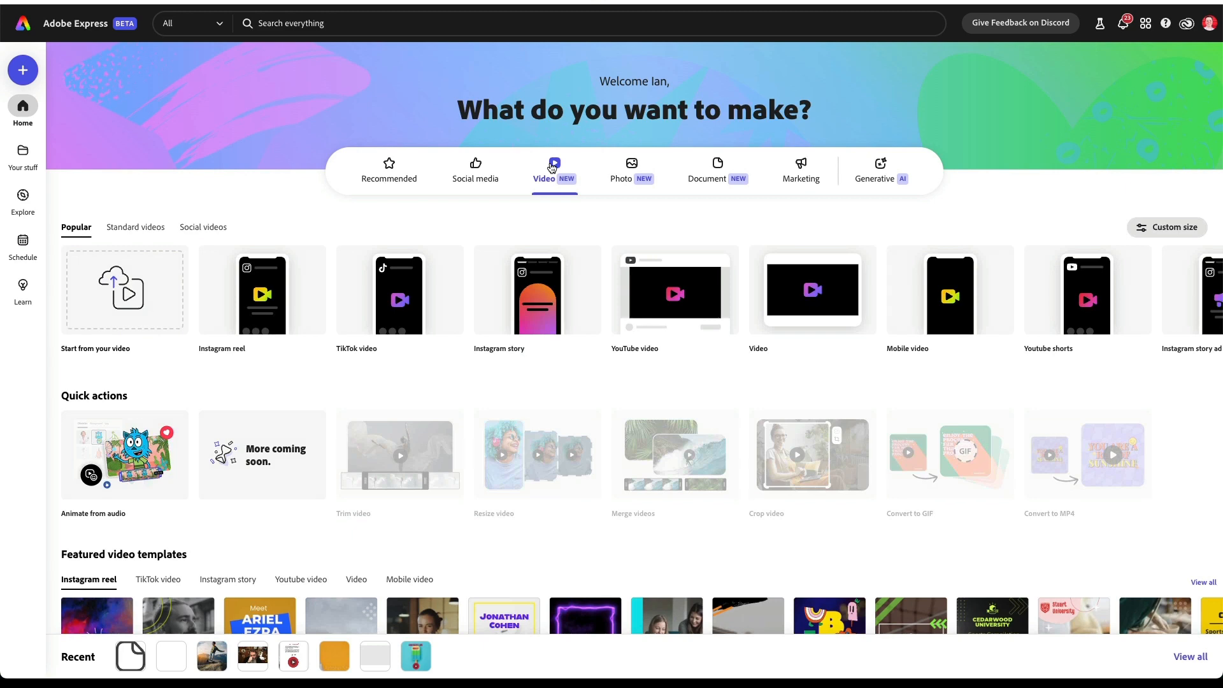
Step: Browse the Photo, Generative and Social media categories, including the social media formats for TikTok, Instagram, Pinterest and Twitter
click(631, 171)
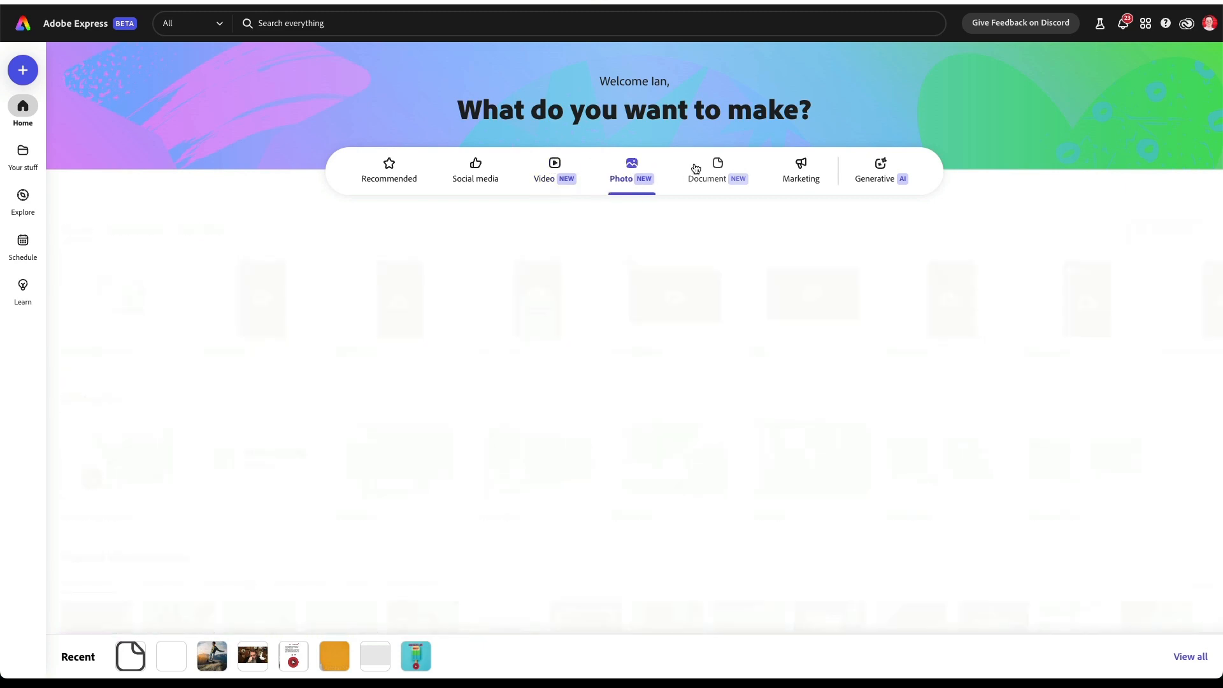
click(865, 167)
click(476, 174)
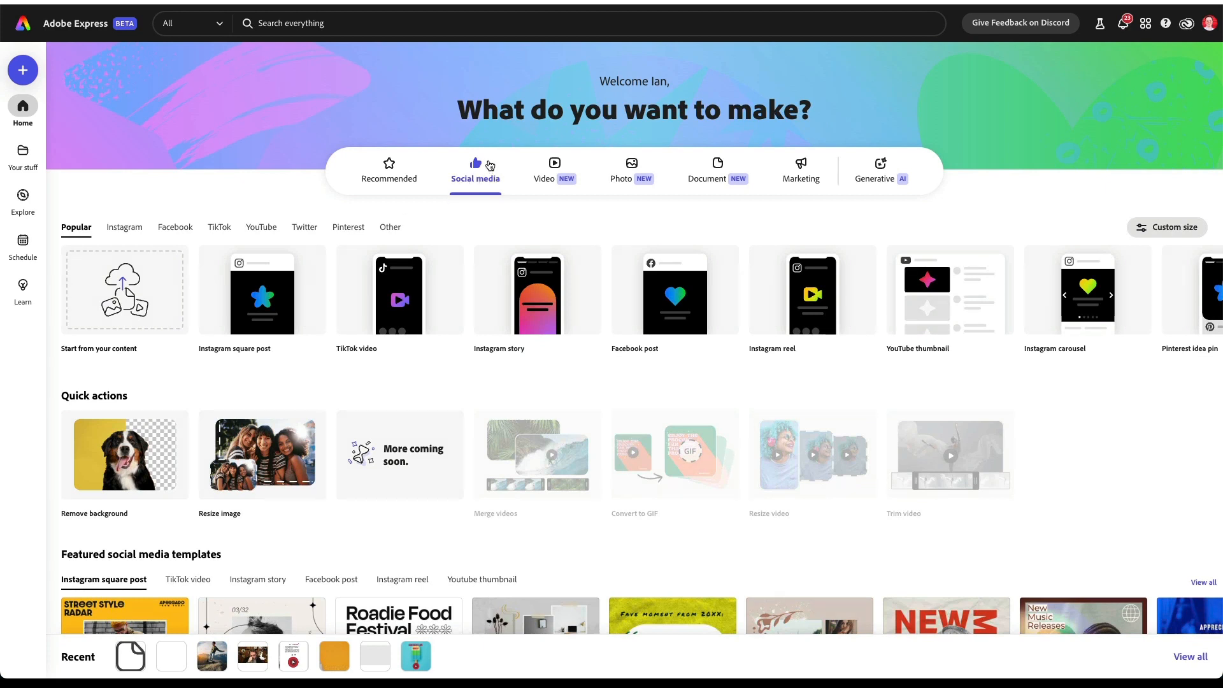
click(224, 231)
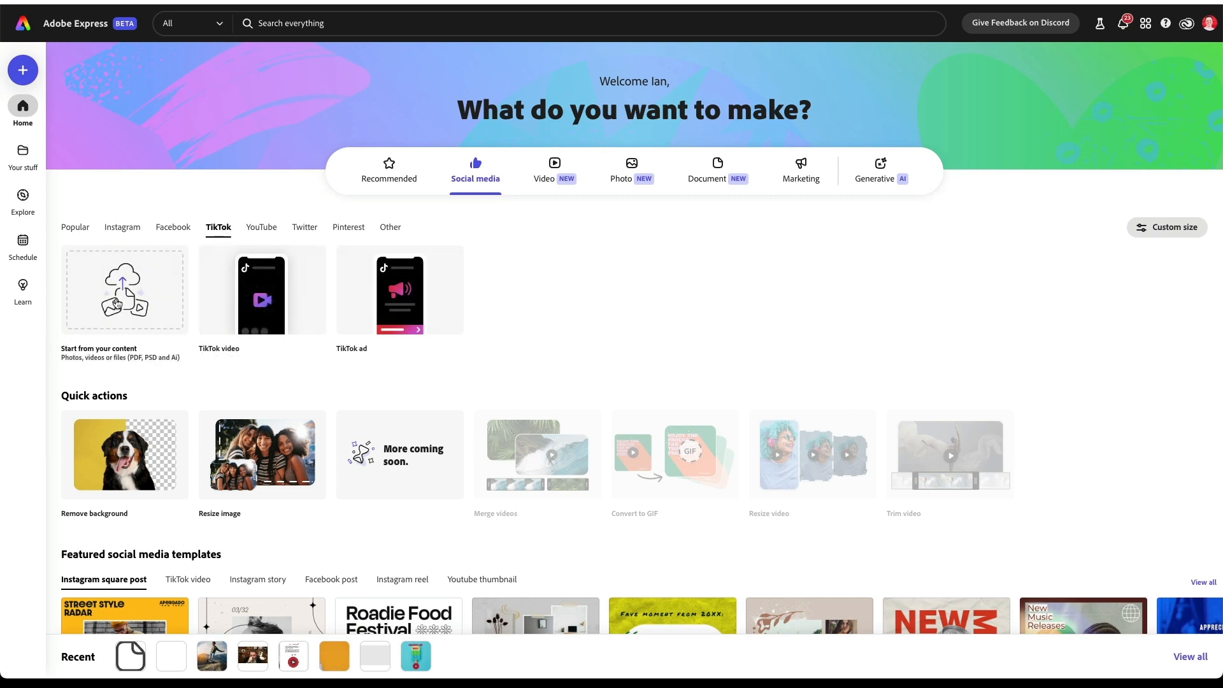
mouse_move(379, 305)
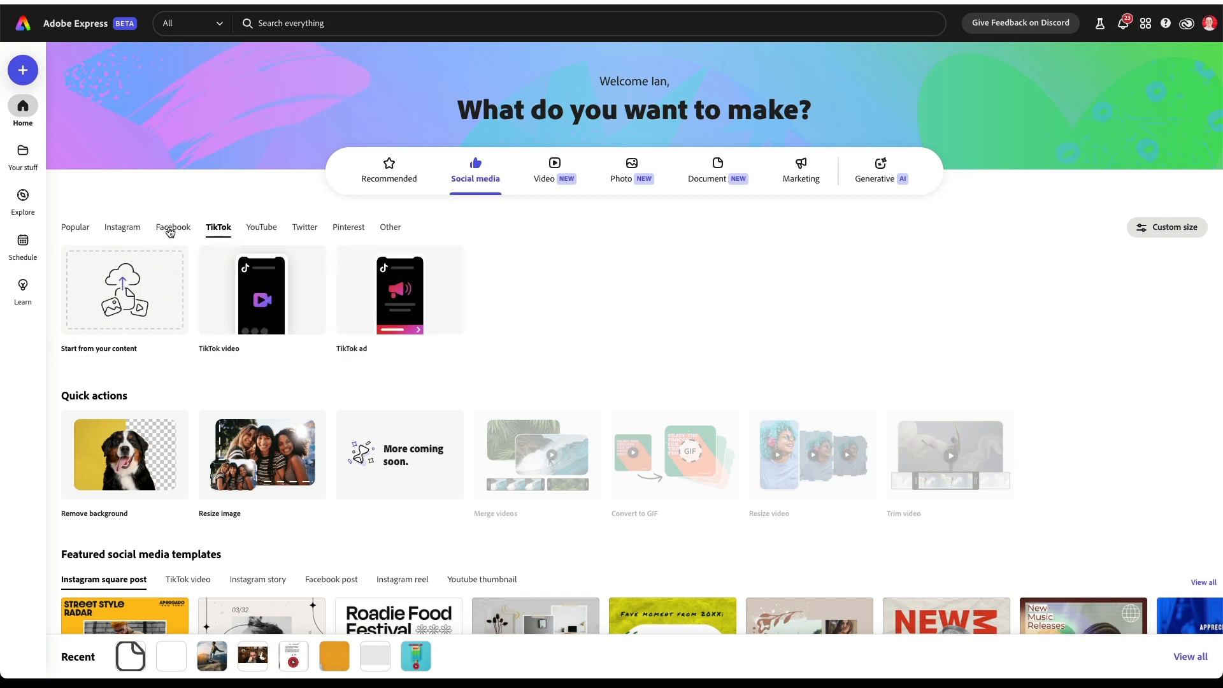
click(125, 230)
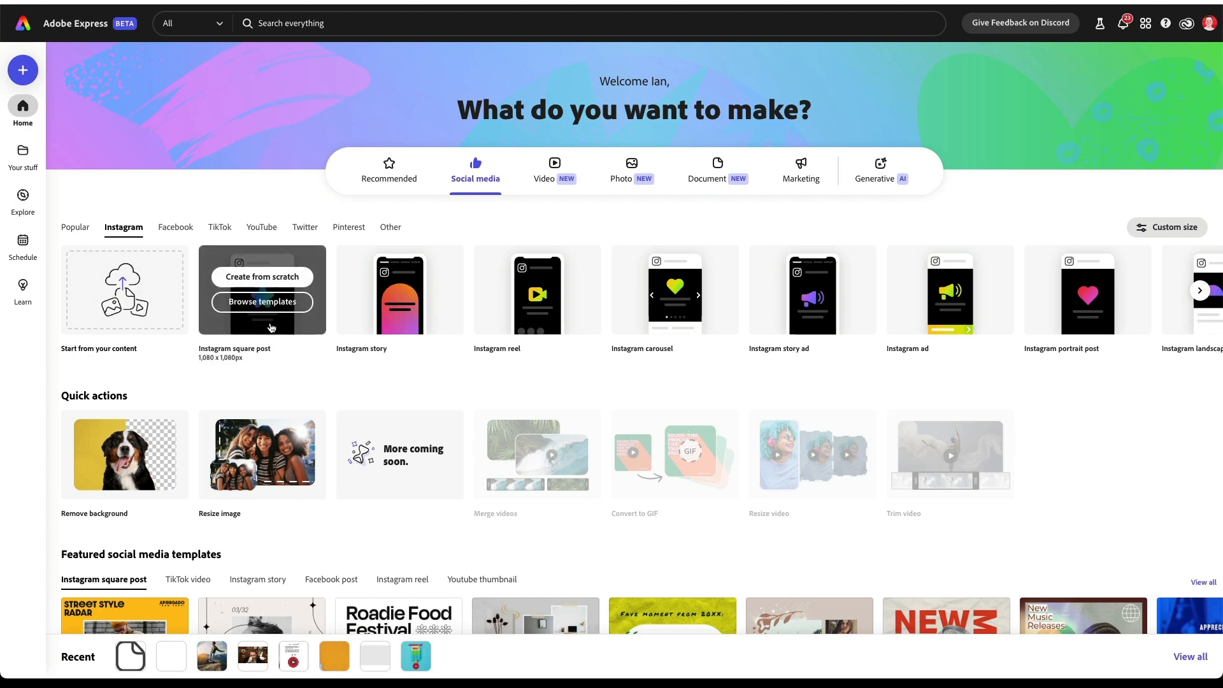
mouse_move(379, 308)
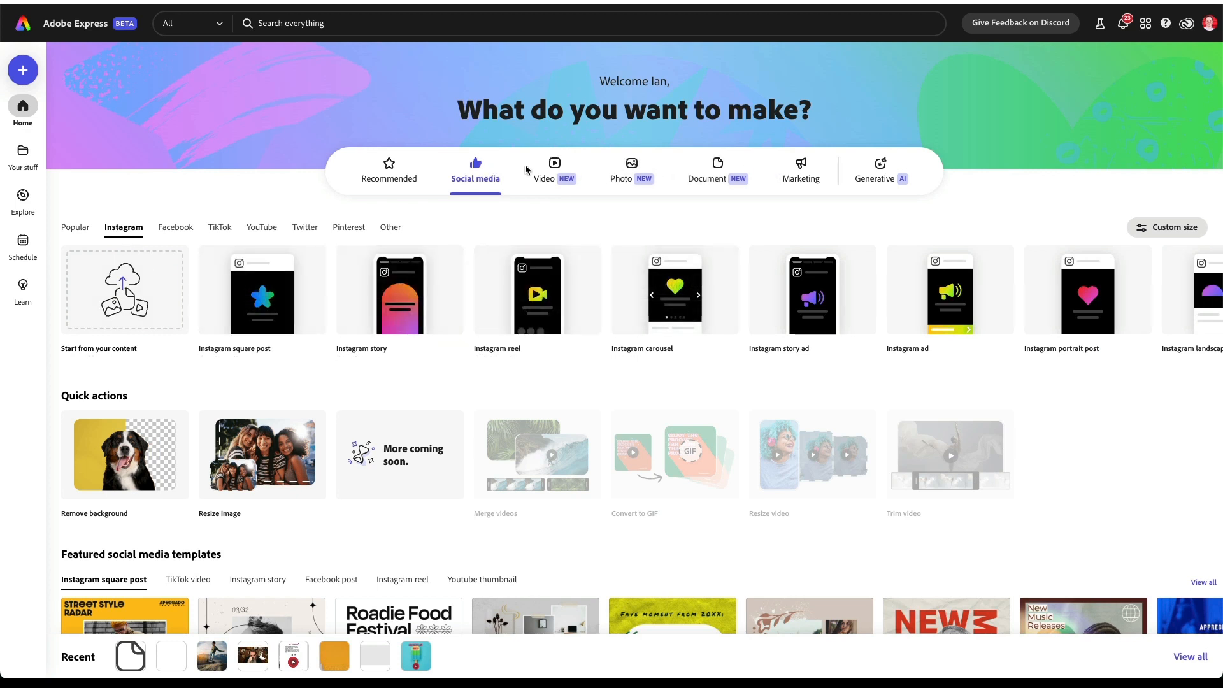
click(343, 228)
click(311, 230)
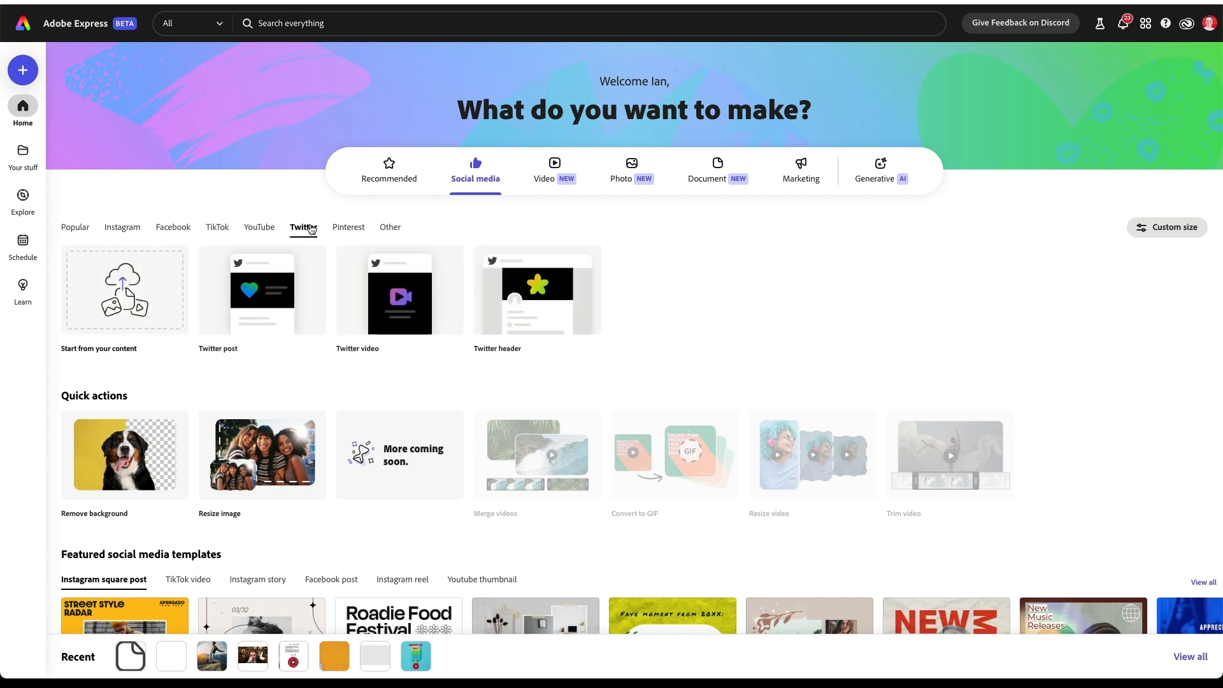
Step: Create a blank 1,080 x 1,920 px Instagram story from scratch
click(121, 229)
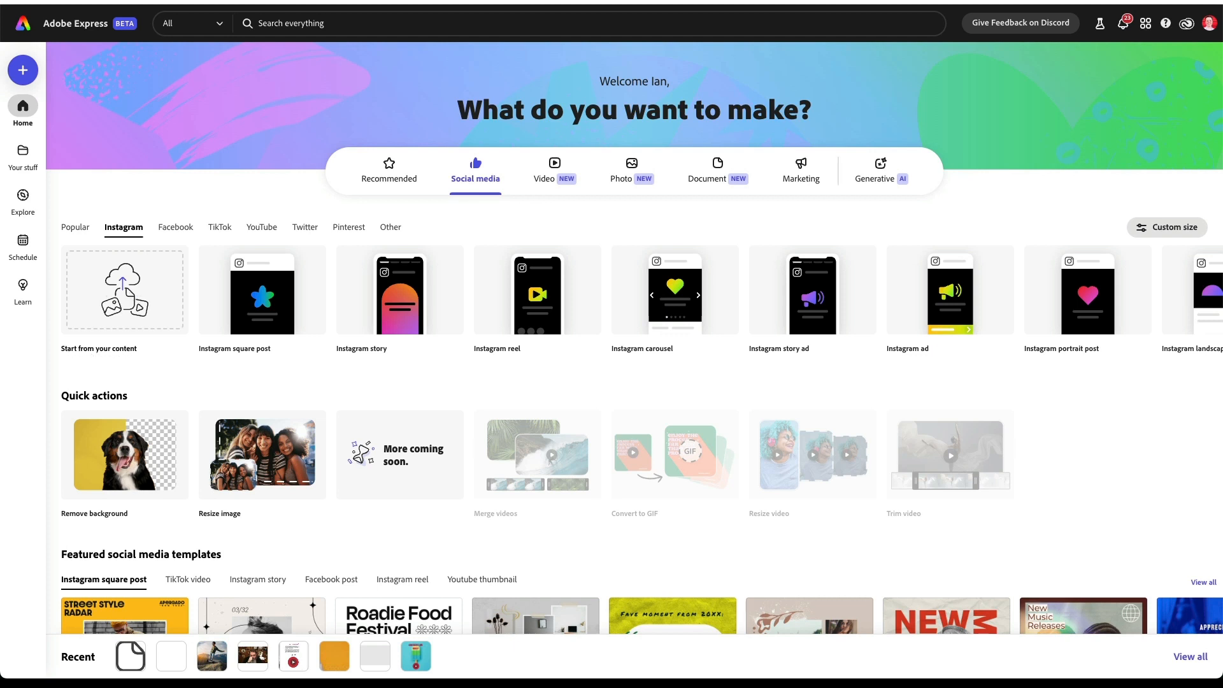
mouse_move(368, 309)
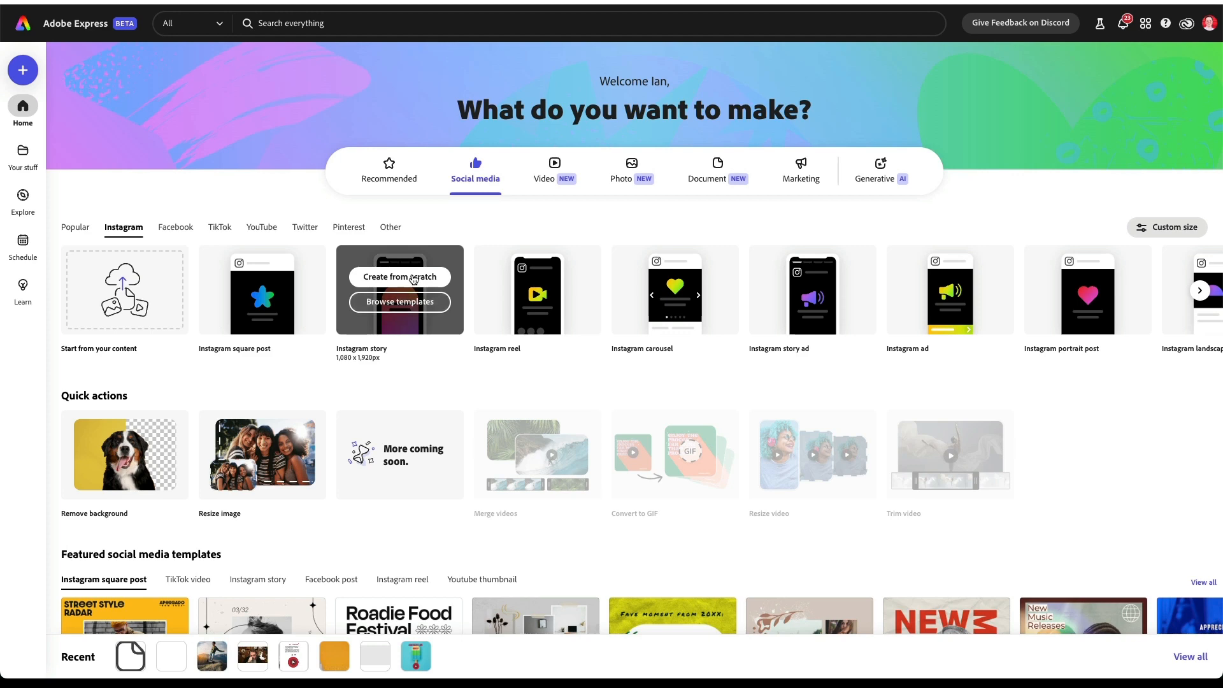
click(413, 279)
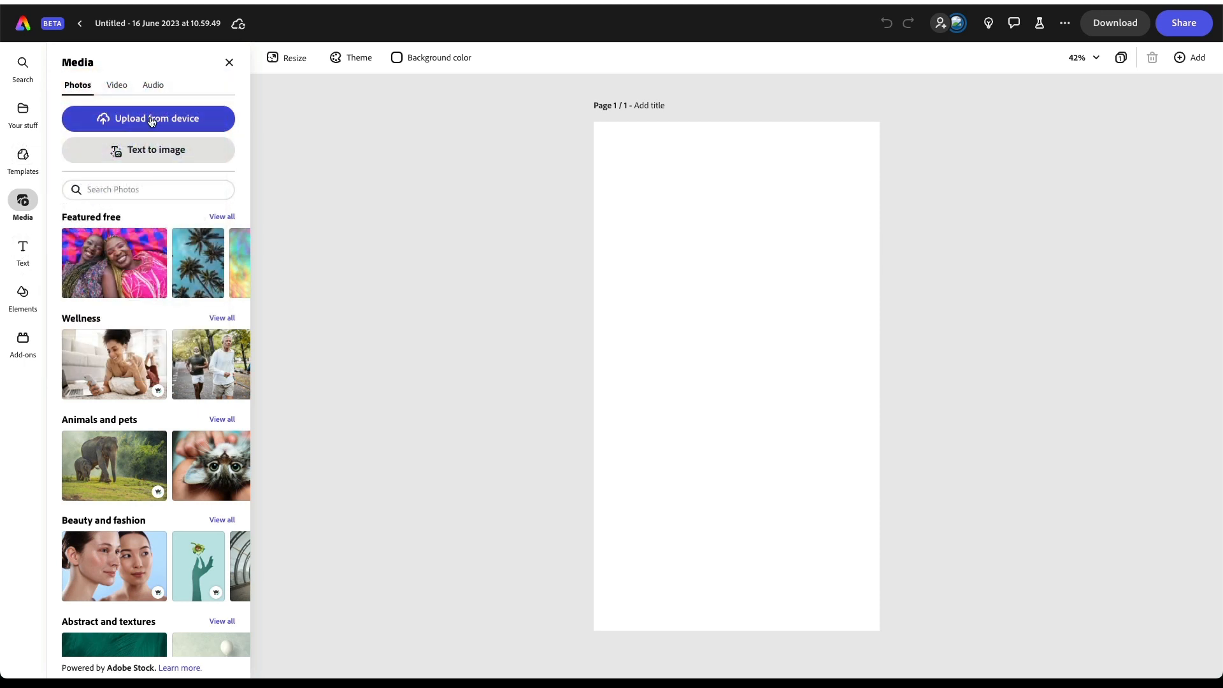
Step: Look over the stock video and audio media, and search the stock photos for "tropical trees"
click(119, 86)
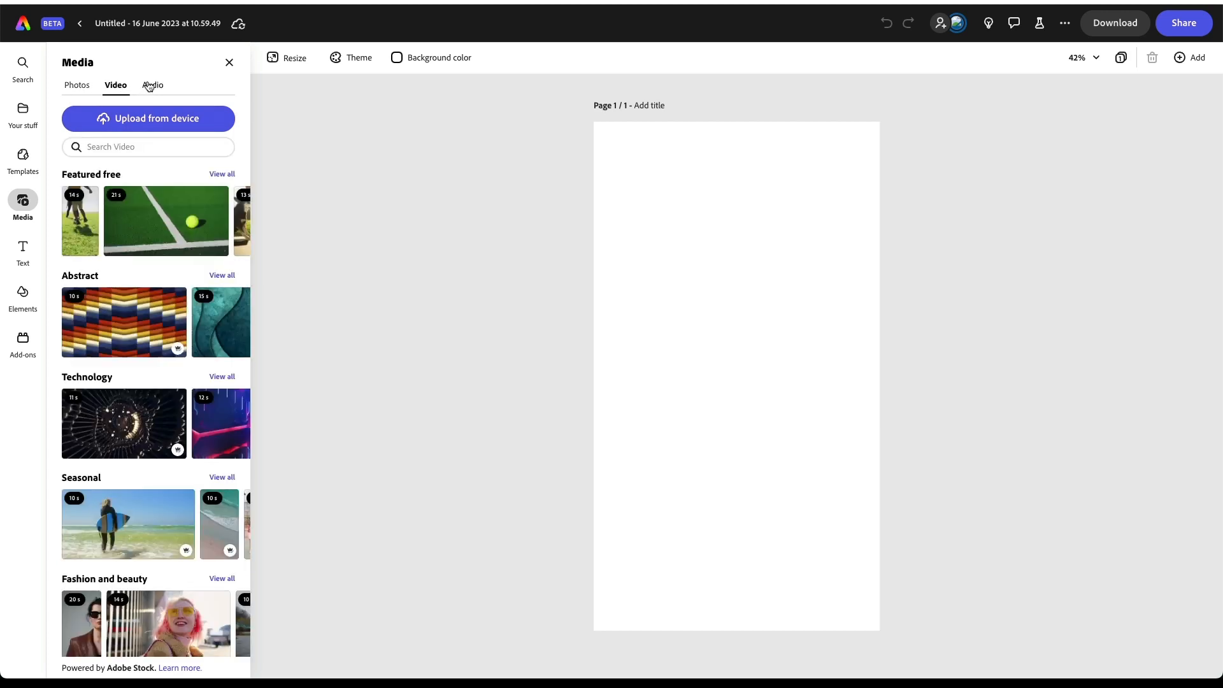
click(152, 85)
click(81, 84)
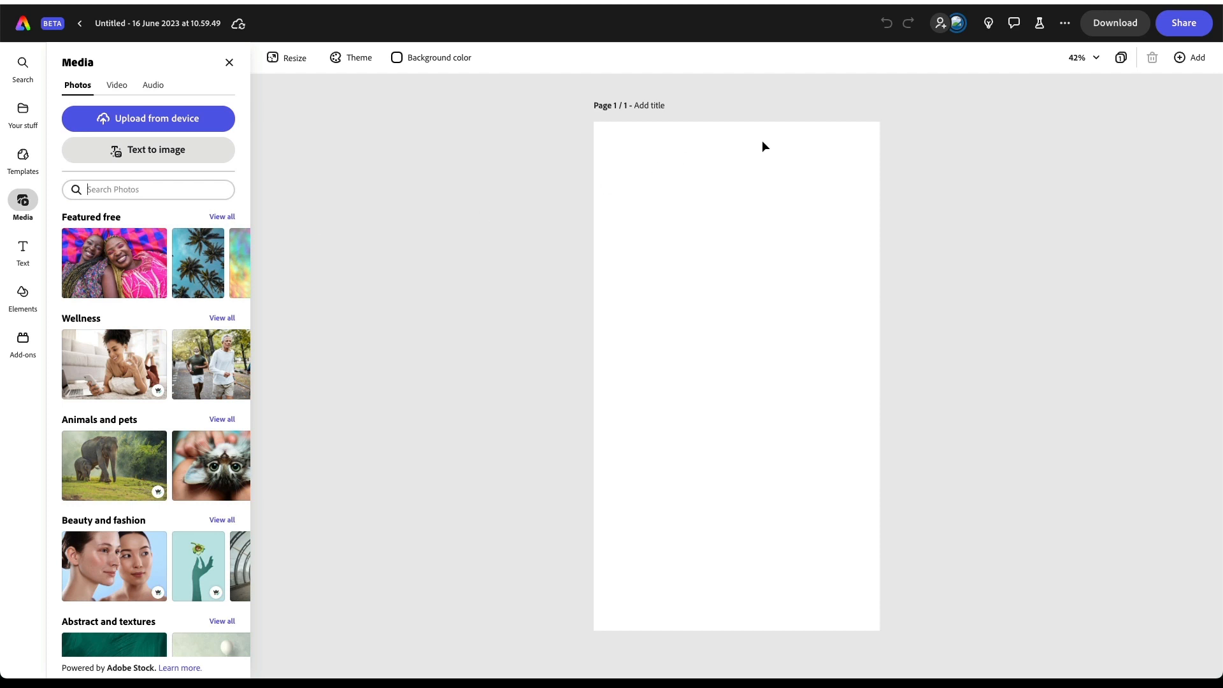
text(trees)
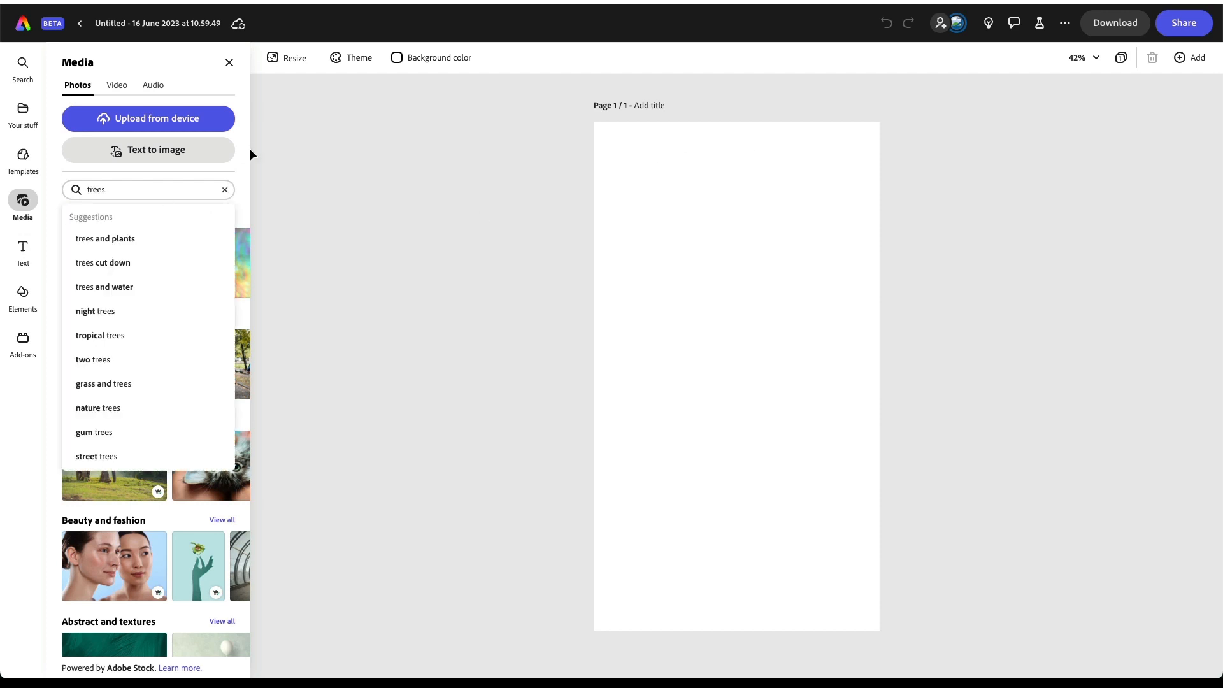
click(125, 334)
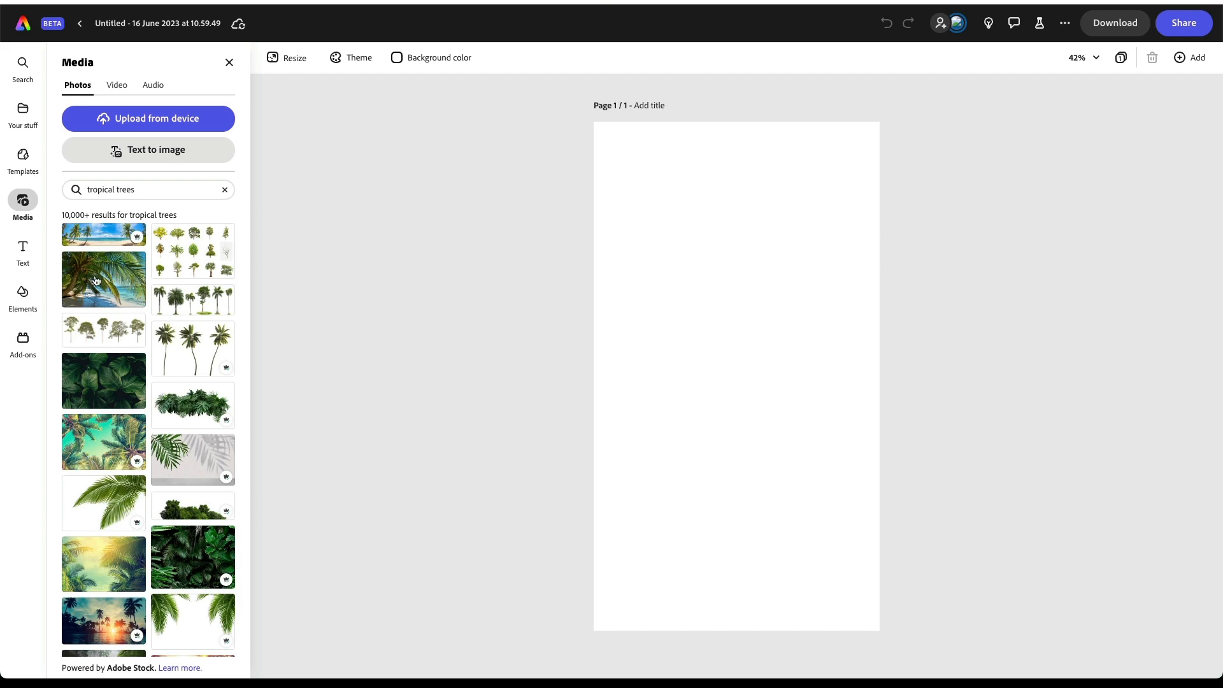
Step: Place the photo of a palm tree leaning over a beach on the story page and enlarge it to fill the page
click(95, 279)
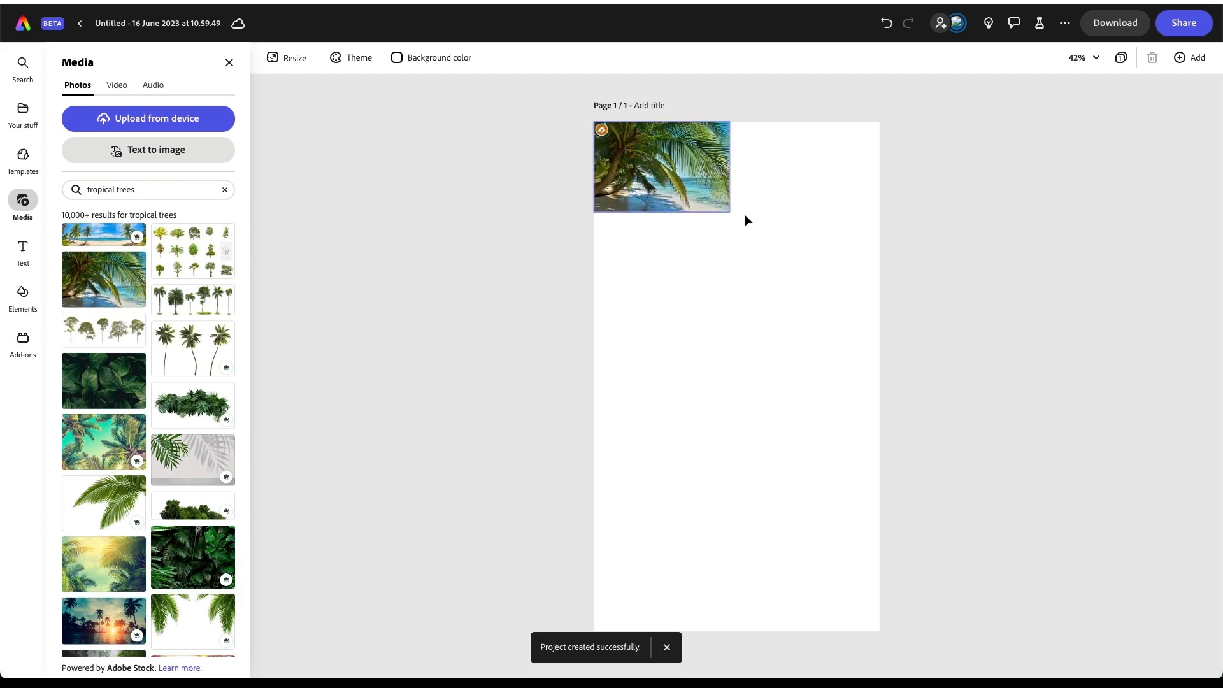
click(687, 182)
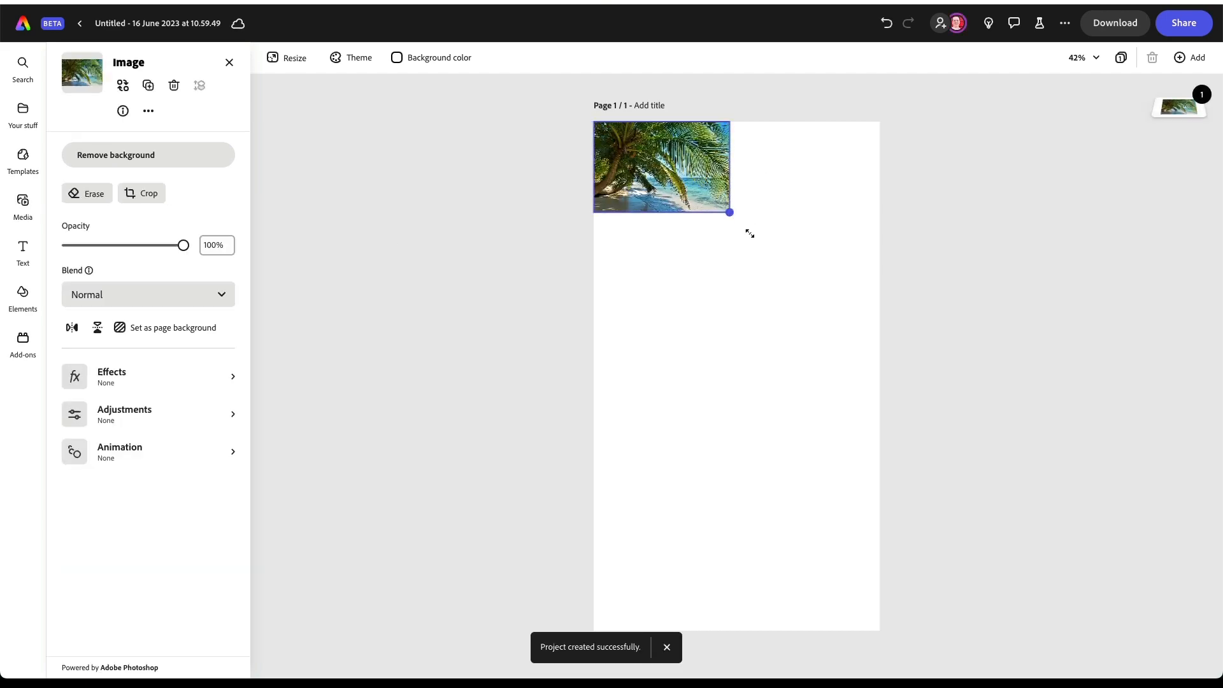
click(1138, 178)
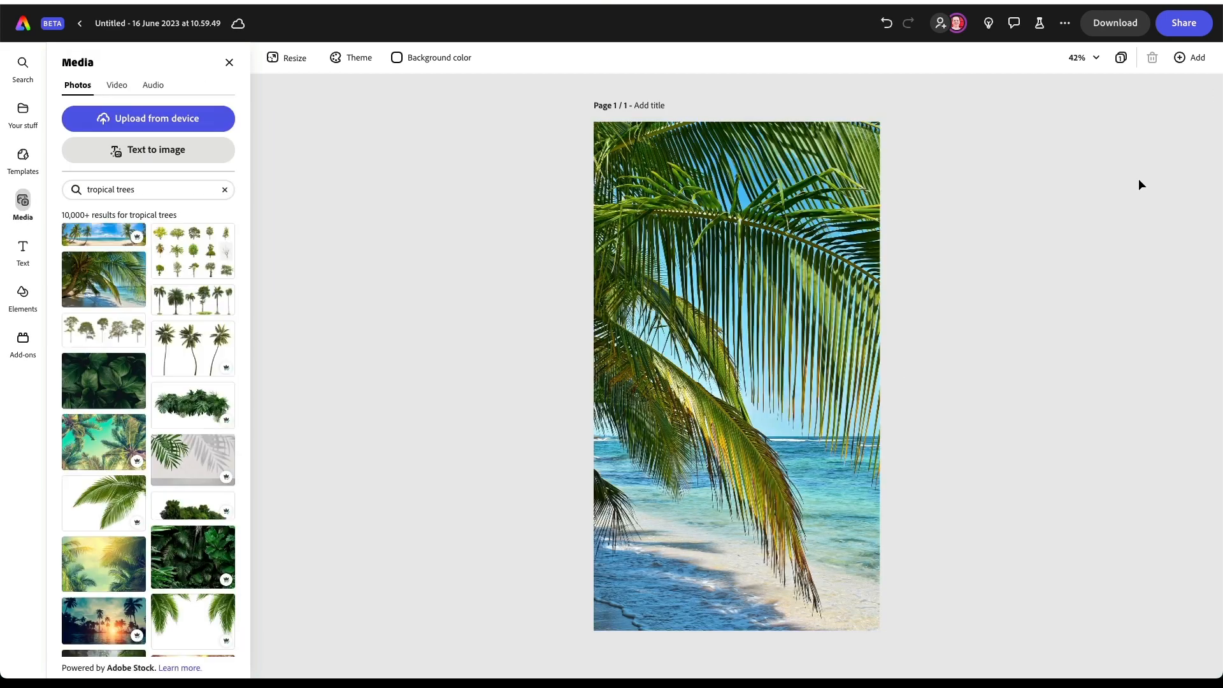
Step: Try the Grayscale and Darken effects on the palm photo and reset the effect to None
click(303, 260)
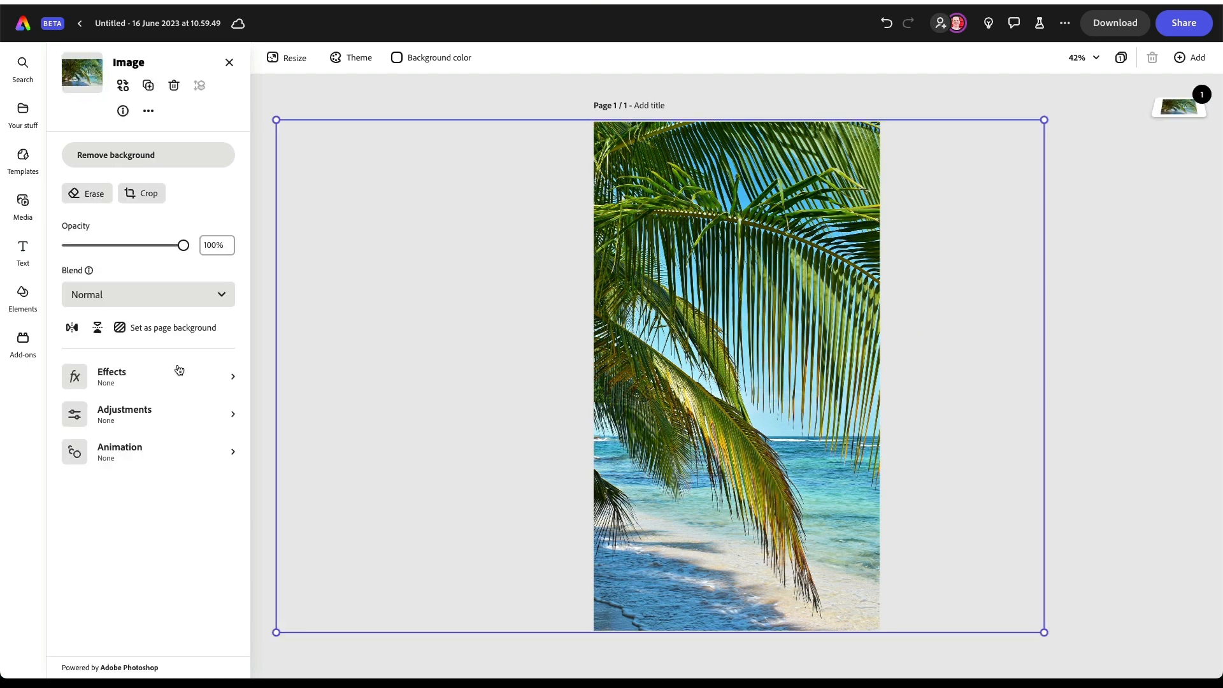
click(138, 381)
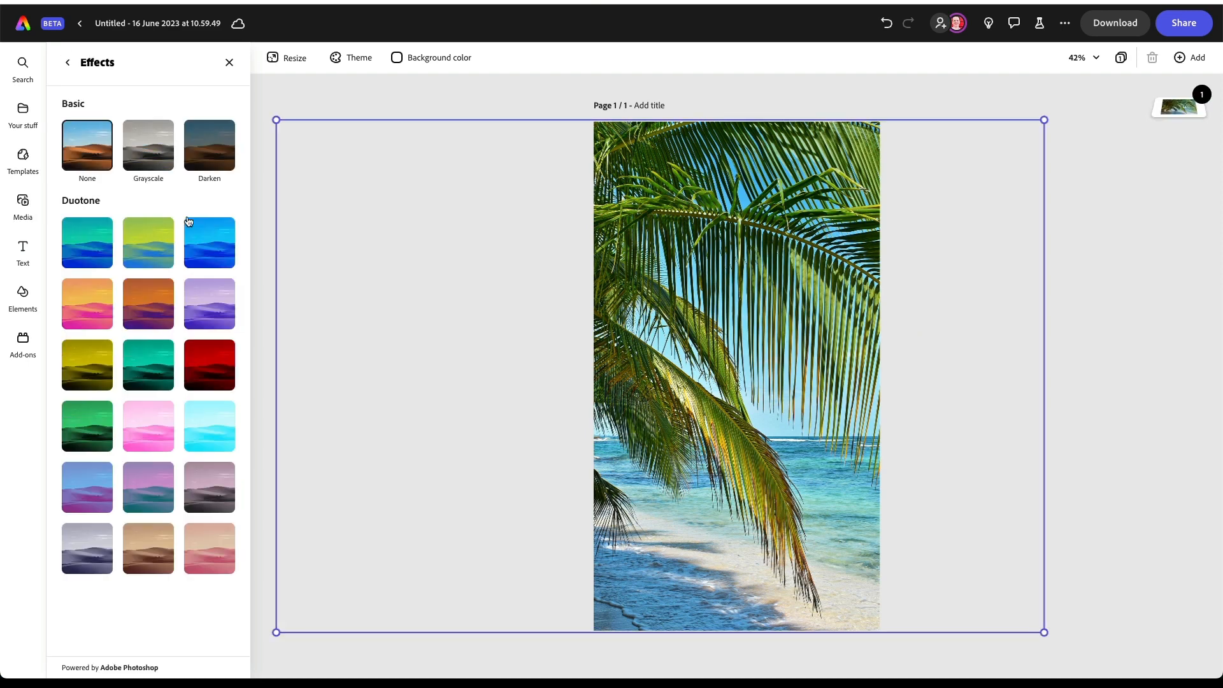
click(167, 142)
click(200, 155)
click(78, 162)
Step: Set the palm photo's saturation adjustment to -1
click(153, 434)
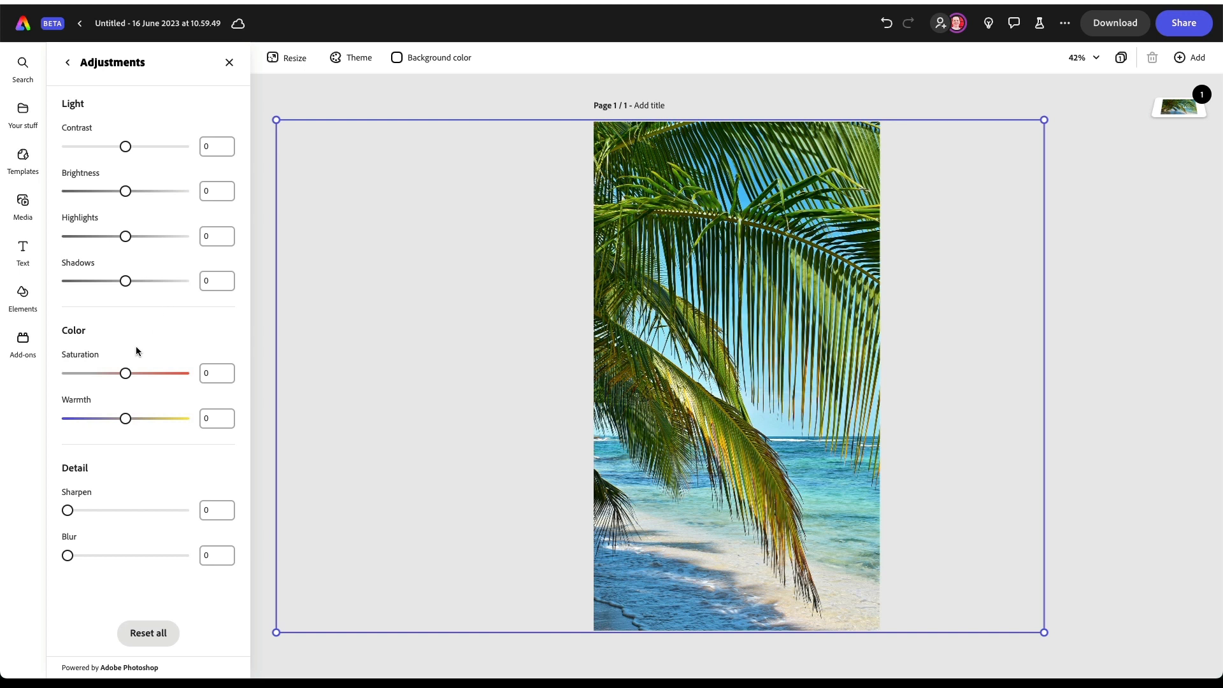
drag(127, 373, 112, 374)
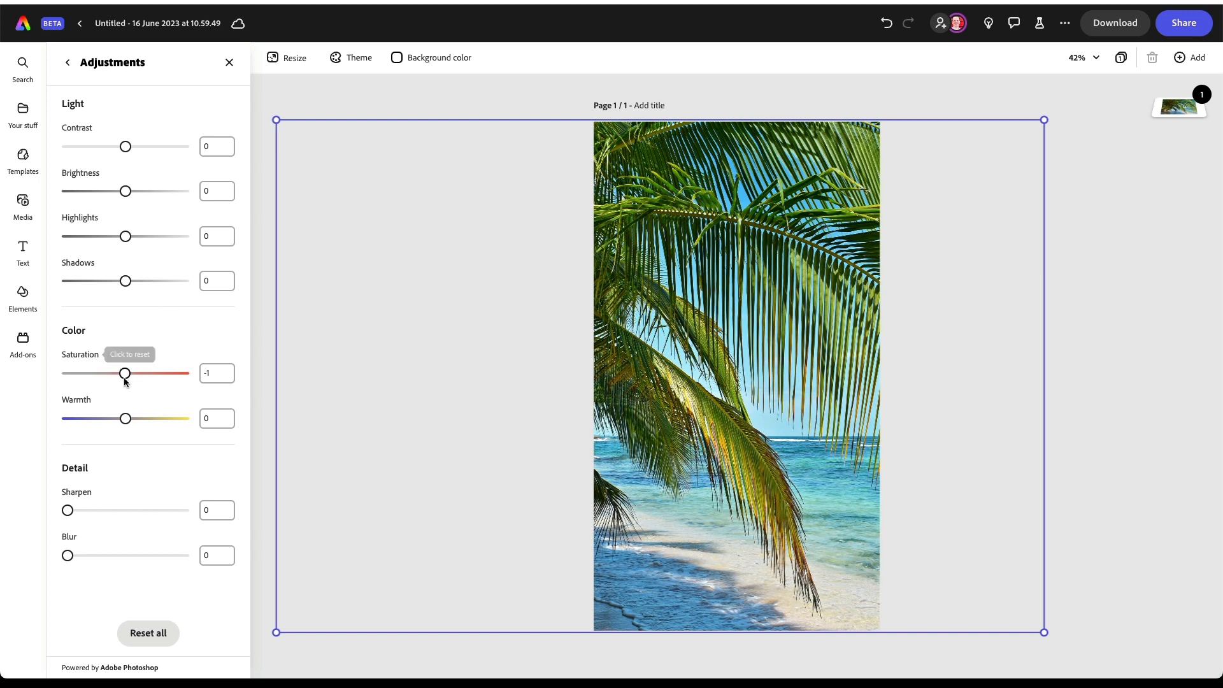
click(67, 62)
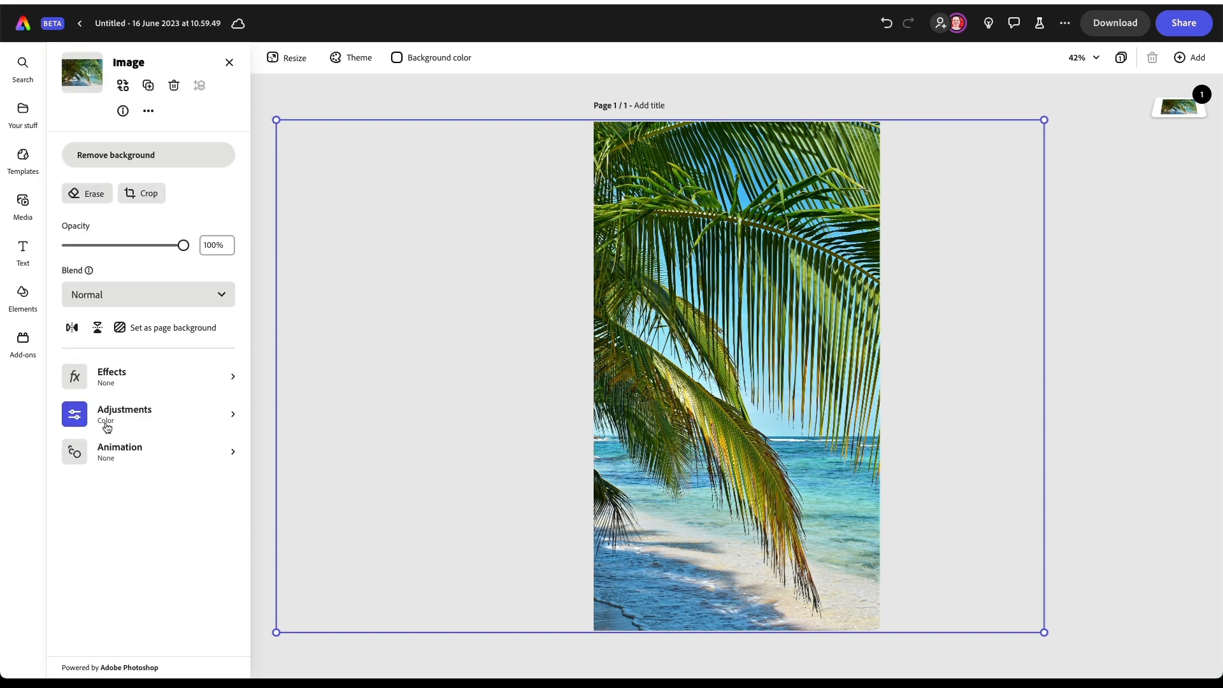
Step: Apply the Drift in-animation to the palm photo
click(118, 452)
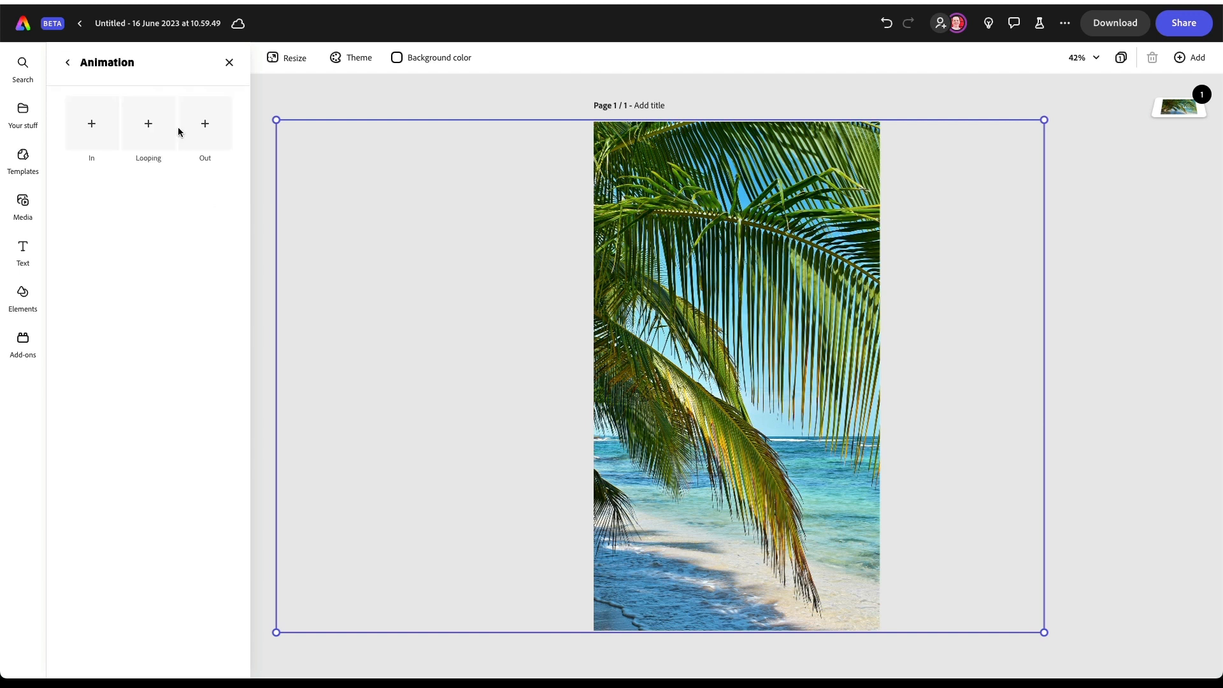
click(92, 141)
click(90, 126)
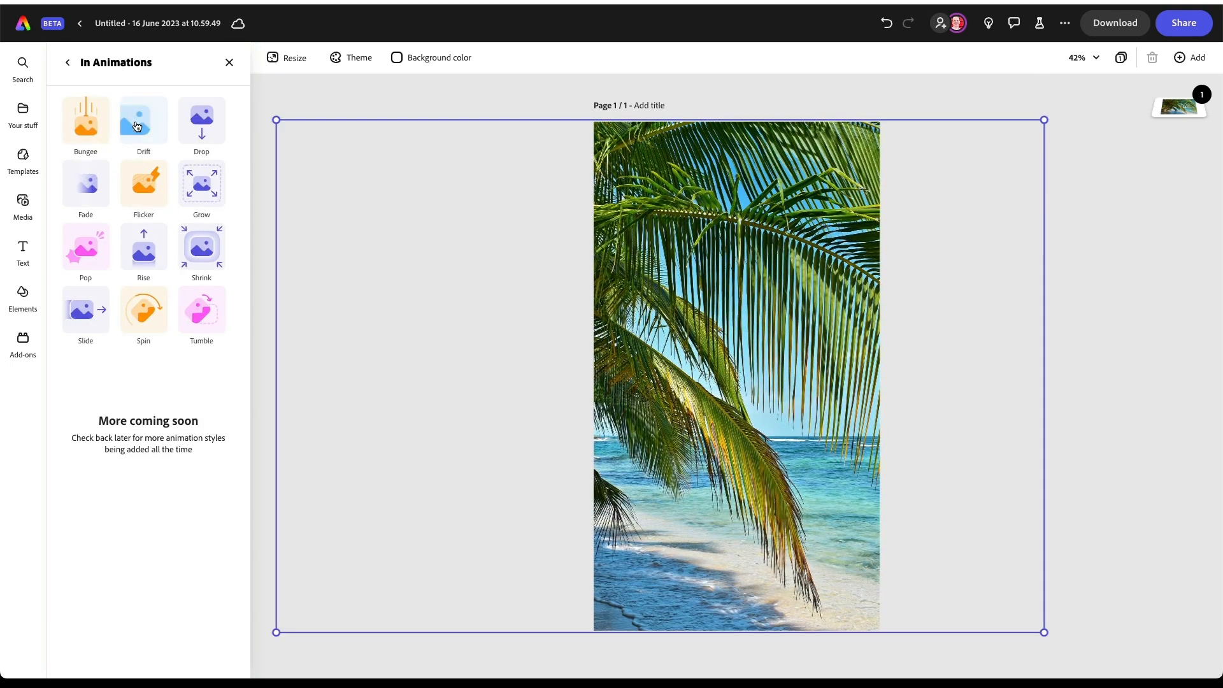
click(137, 126)
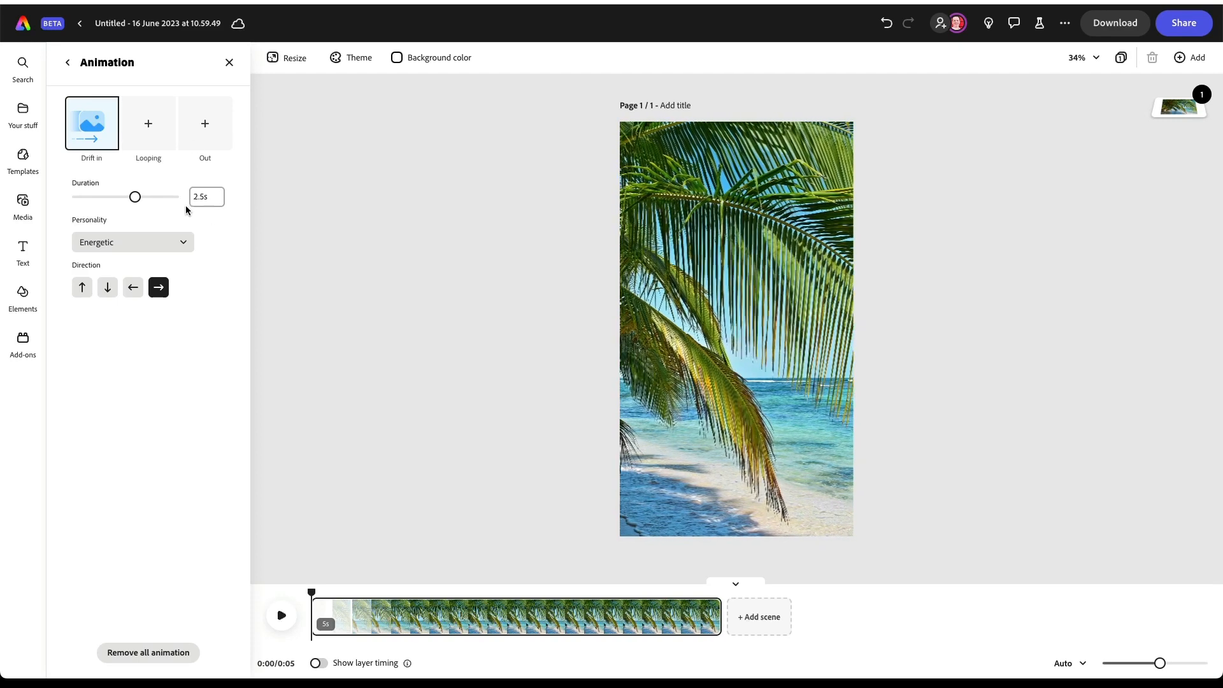
Step: Apply the Rise out-animation to the palm photo and play the scene
click(204, 123)
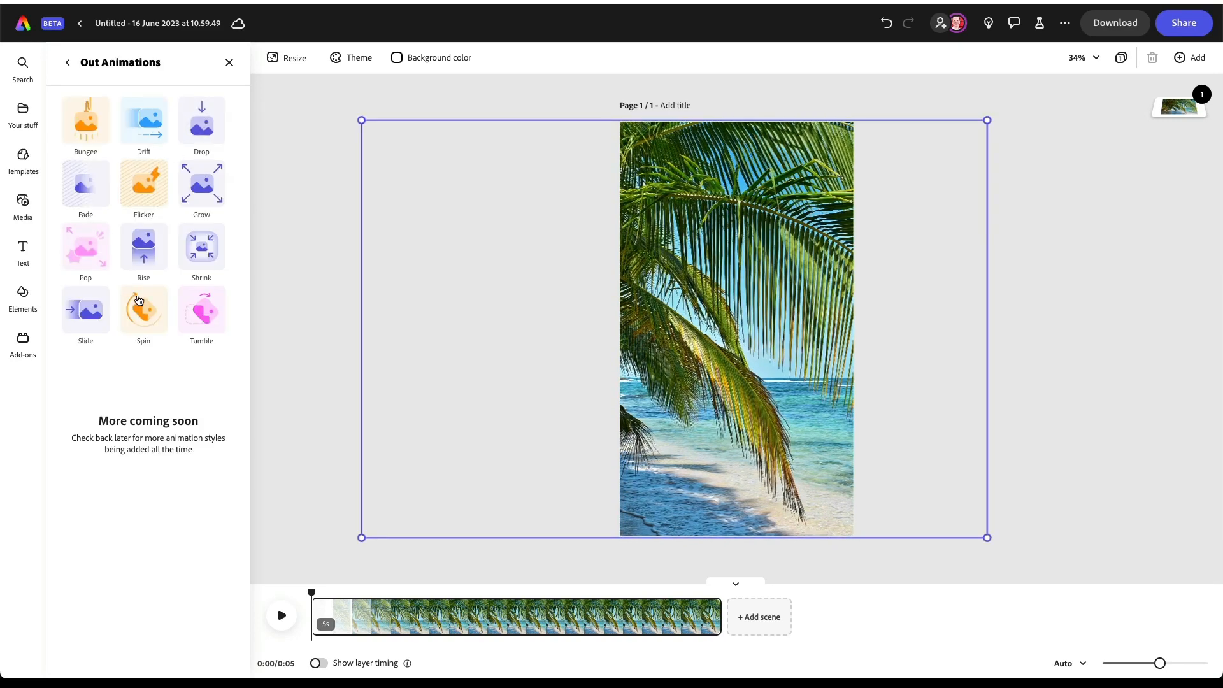
click(143, 247)
click(288, 623)
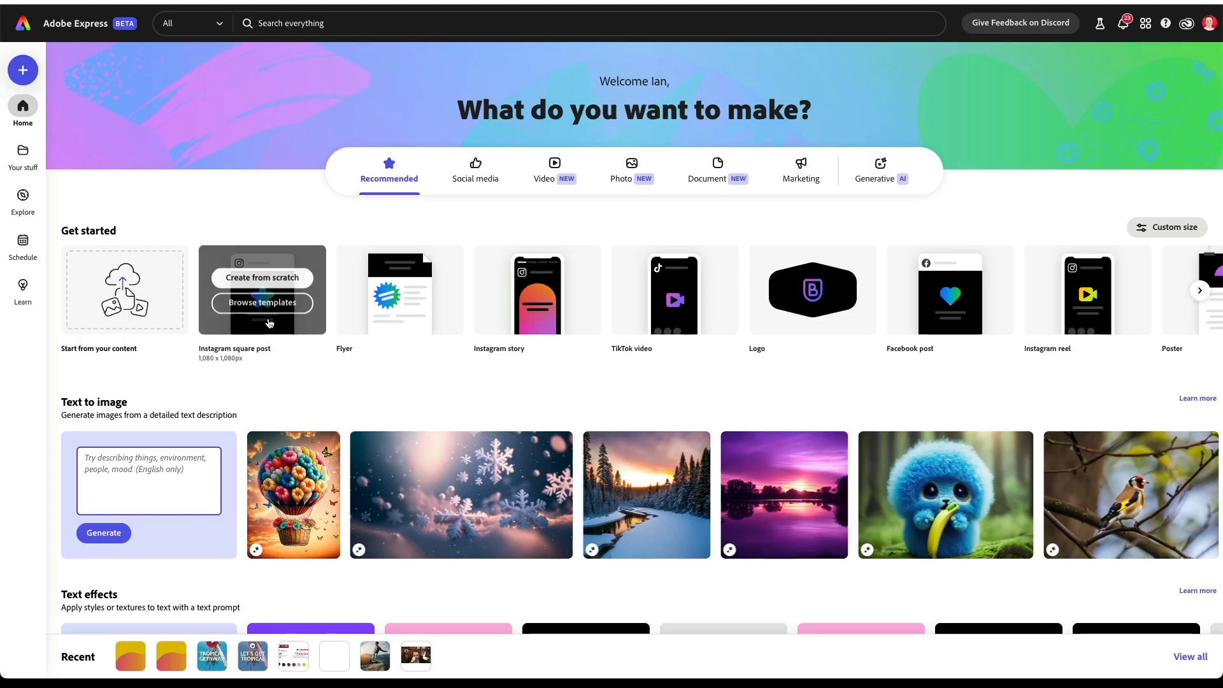
Step: Create a blank 1,080 x 1,080 px Instagram square post from scratch and browse the templates for it
mouse_move(272, 309)
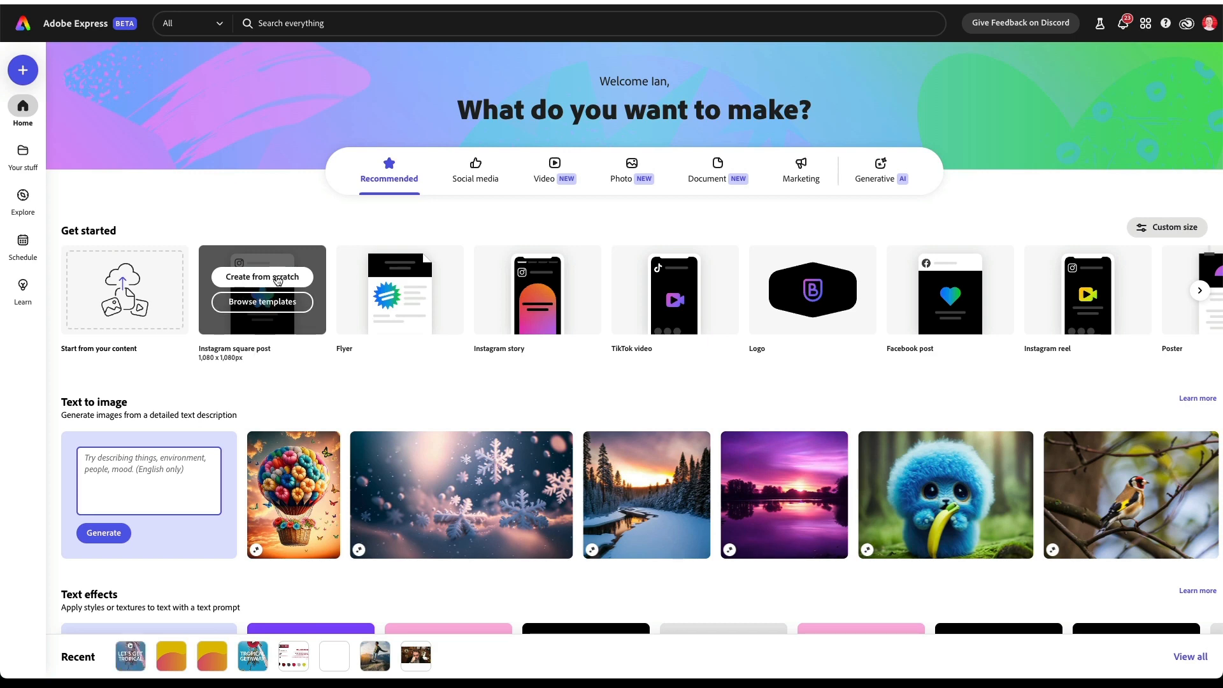
click(278, 278)
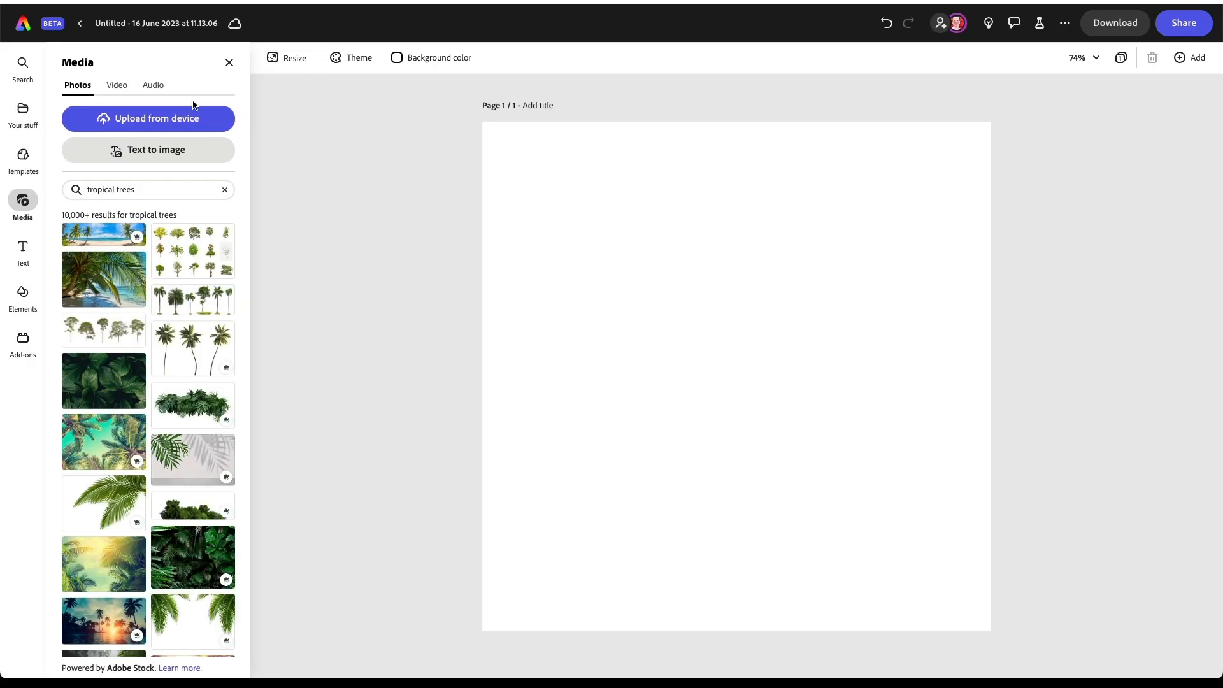
click(31, 167)
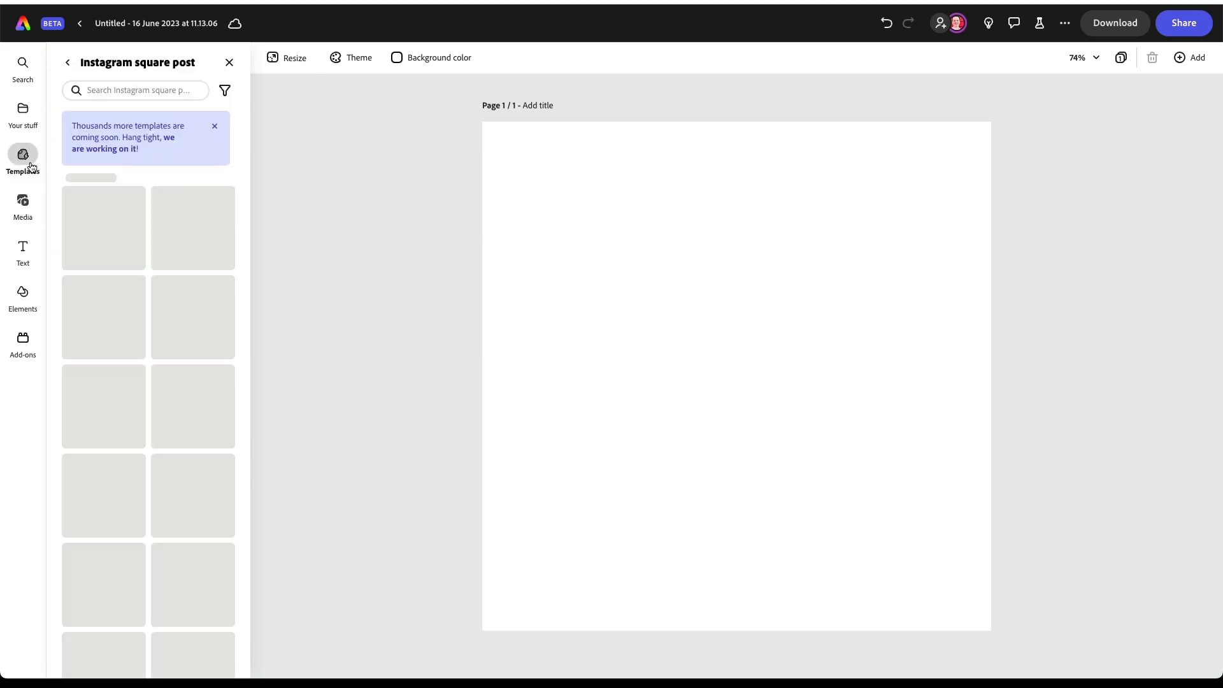
scroll(142, 385, down, 10)
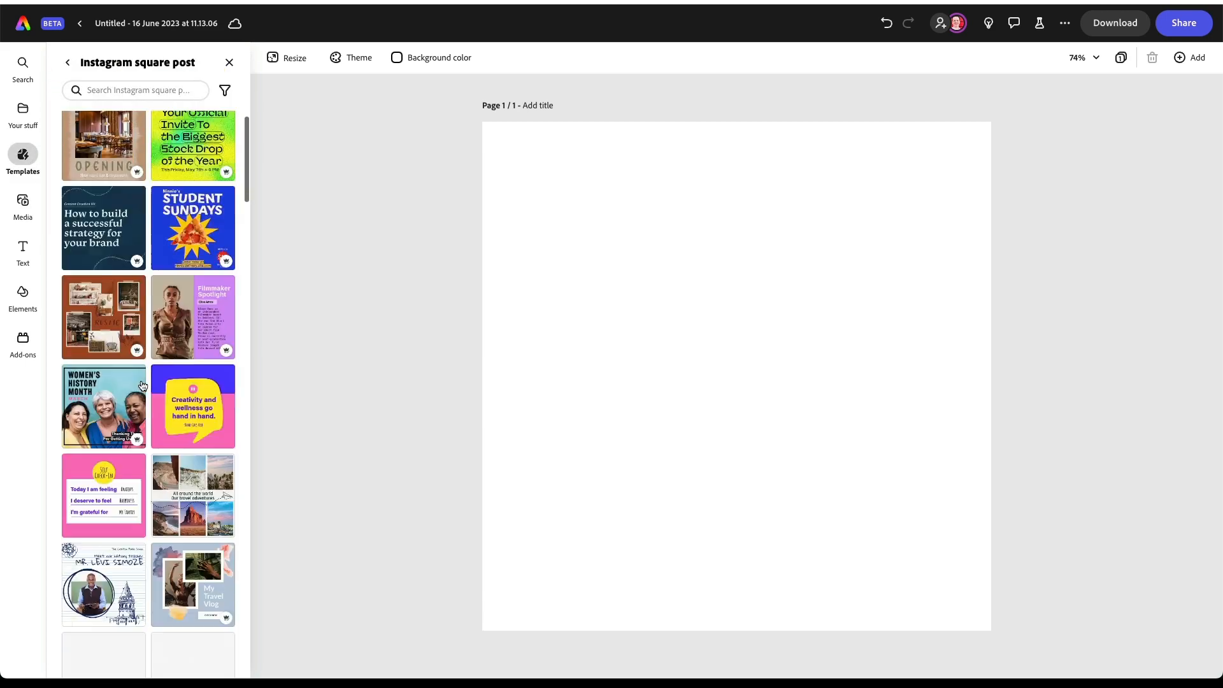
scroll(166, 255, up, 15)
Step: Search the Instagram square post templates for "tropical trees"
click(153, 93)
text(tr)
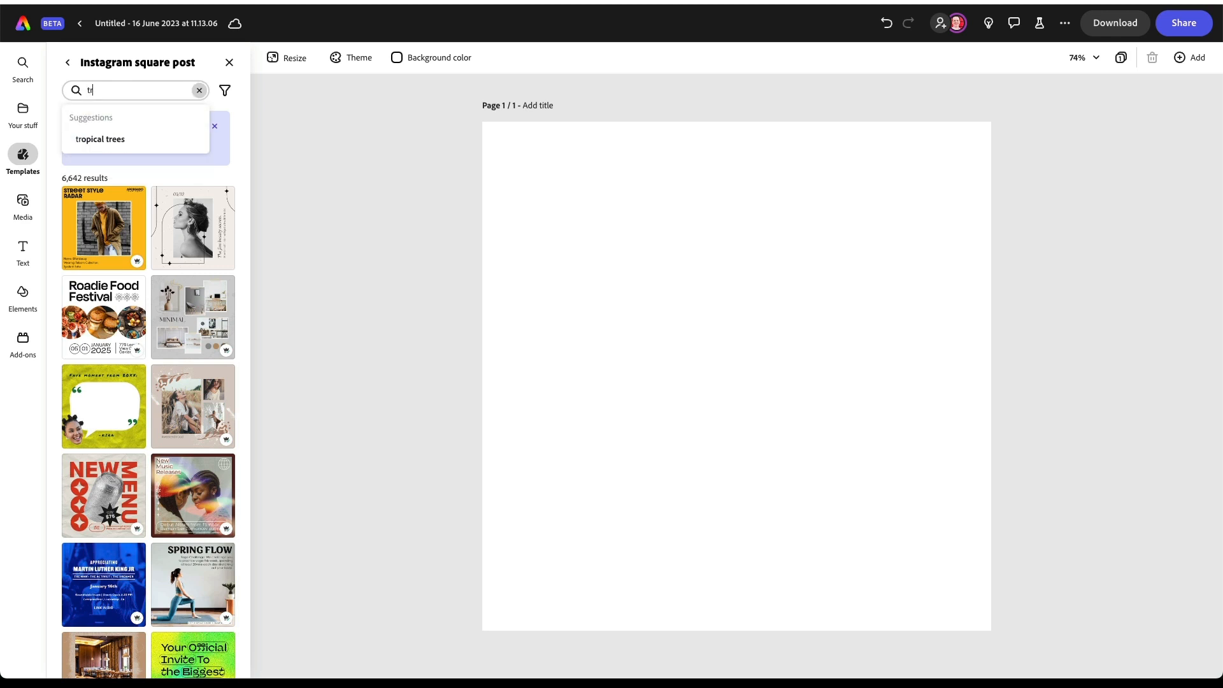
text(opical trees)
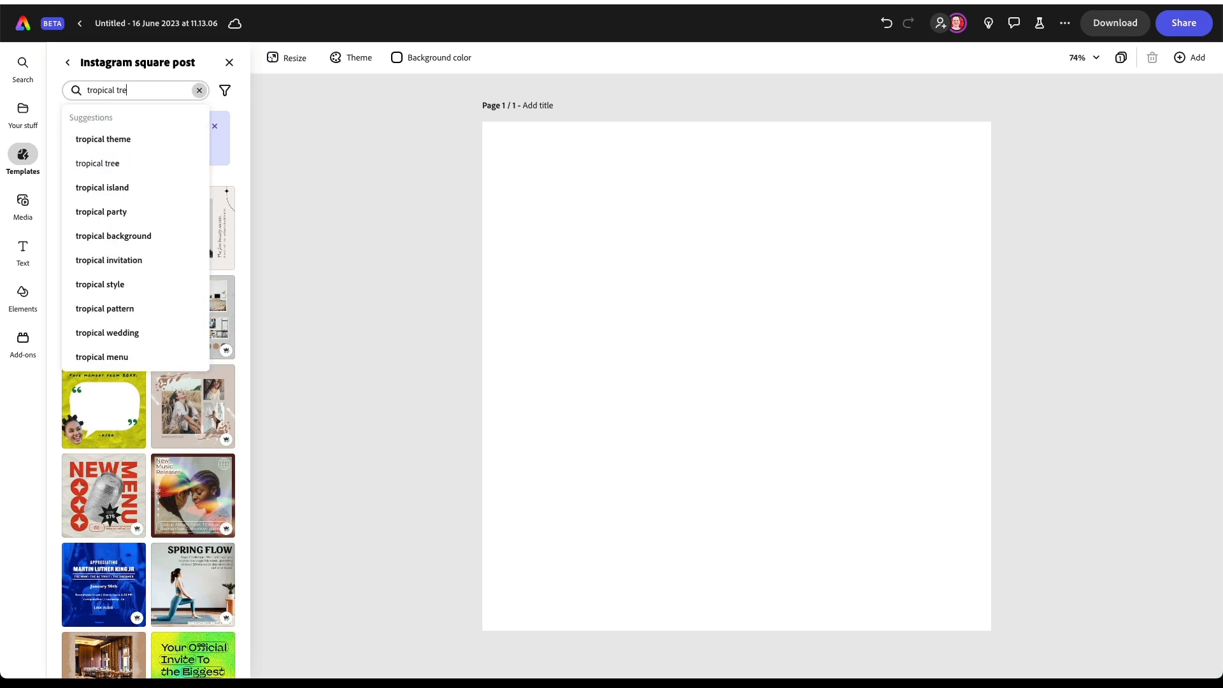
key(Return)
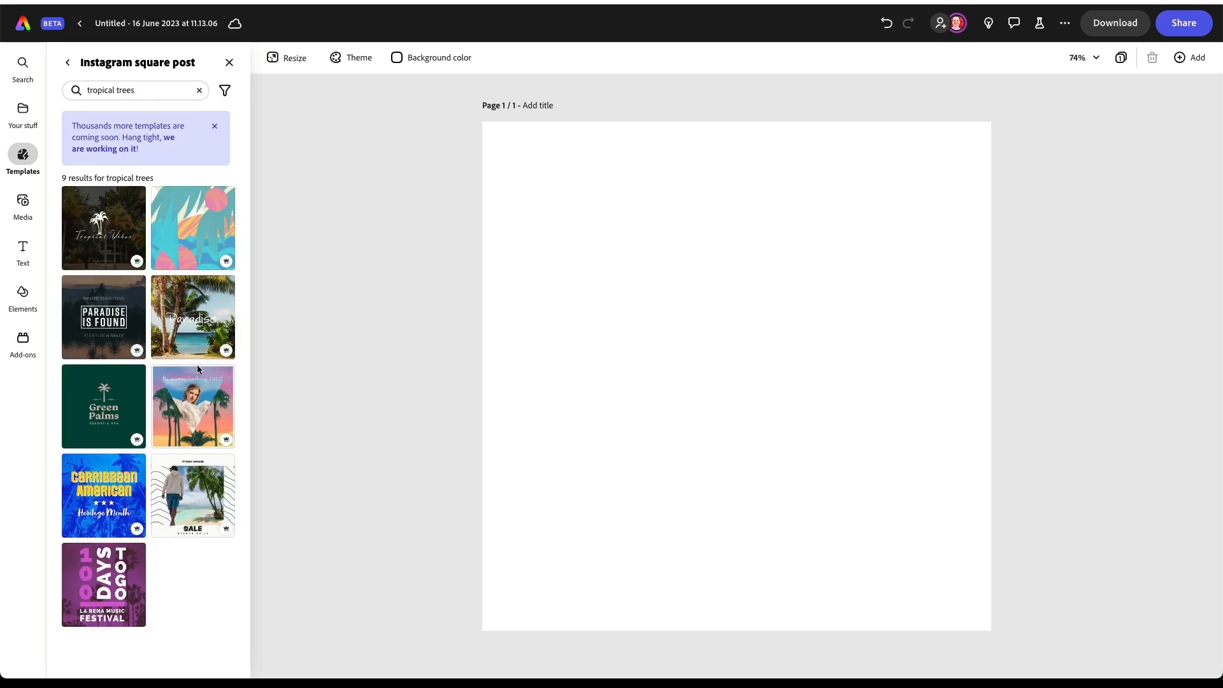
Step: Start a new project from the White Paradise Is Found template and place the brand's round red play logo centred below the text
click(105, 319)
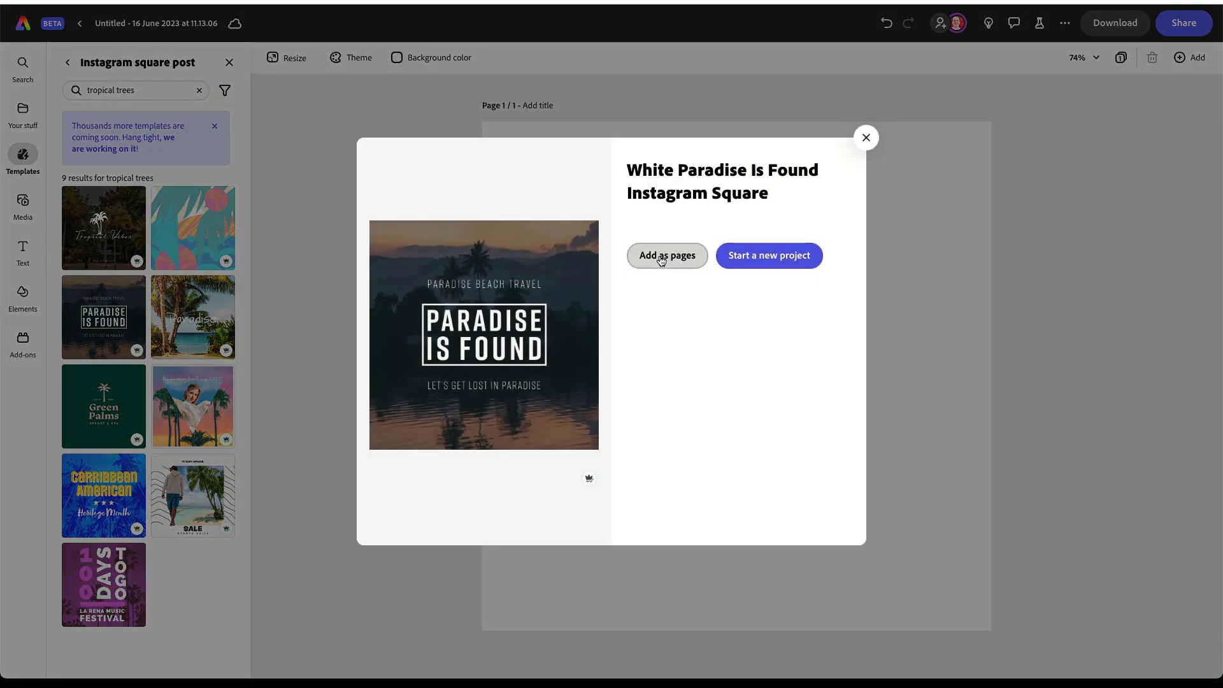
click(765, 258)
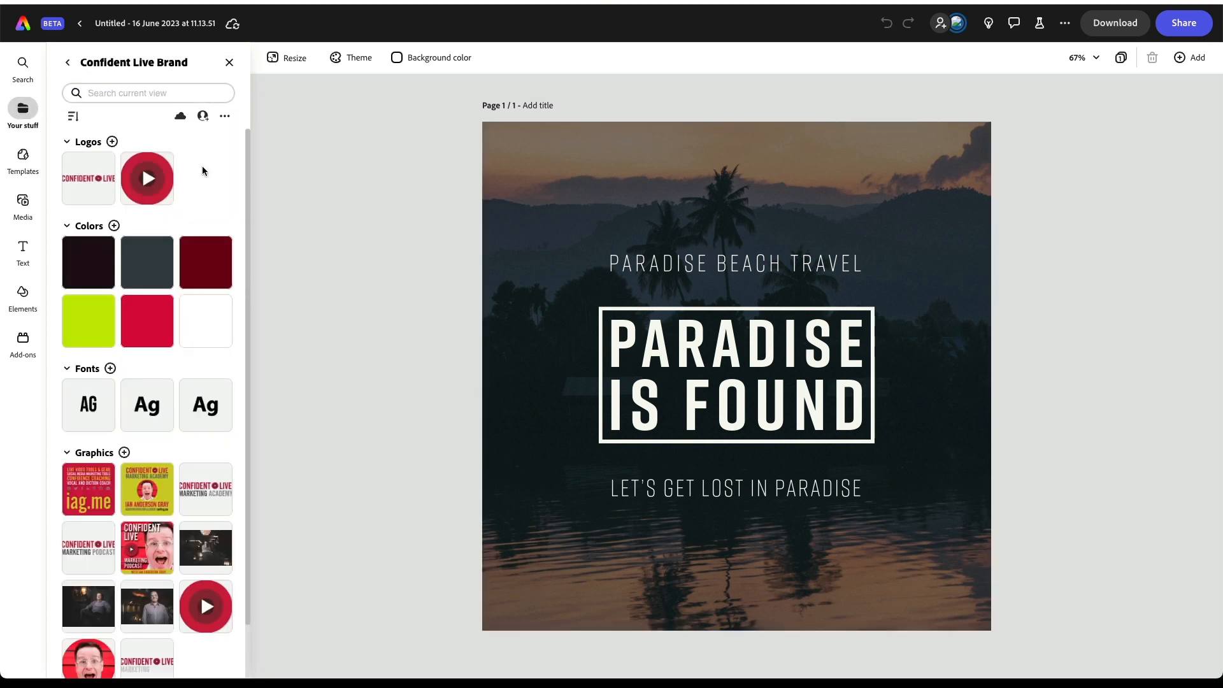
click(207, 604)
drag(736, 377, 720, 581)
Step: Change the upper text line to "CONFIDENT LIVE GETAWAY" and the boxed headline to "LEVEL UP YOUR BRAND"
double_click(828, 264)
text(CONFIDEN)
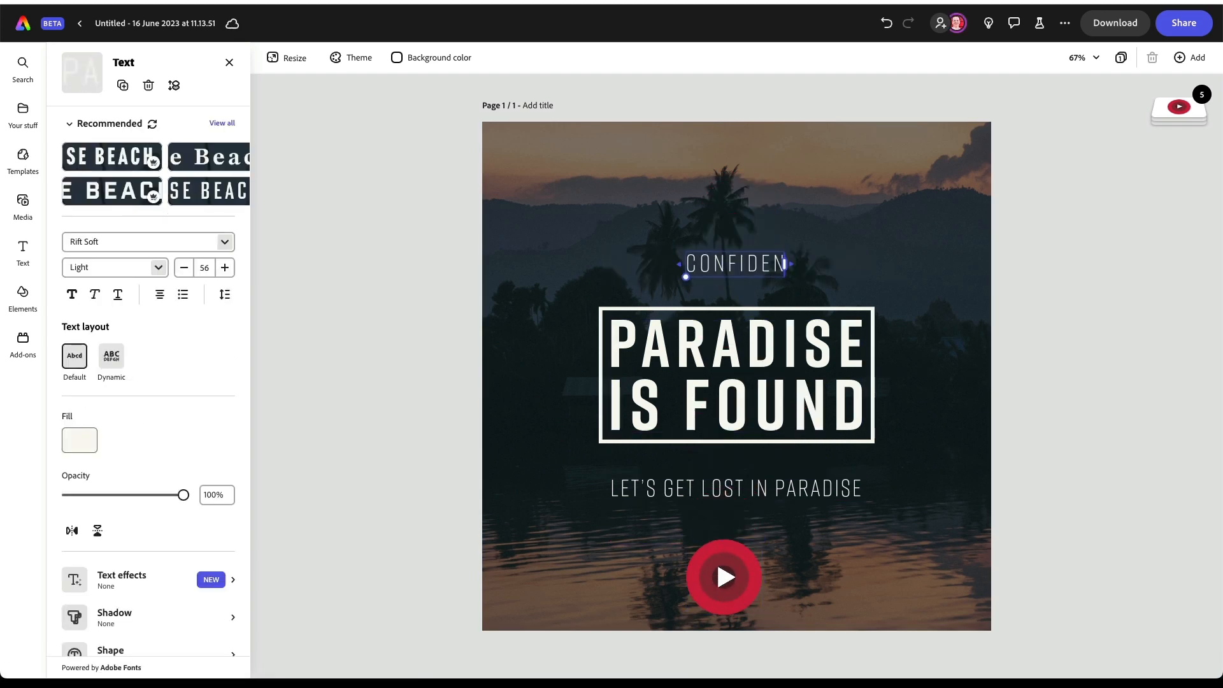
text(T LIVE GETAWAY)
double_click(762, 339)
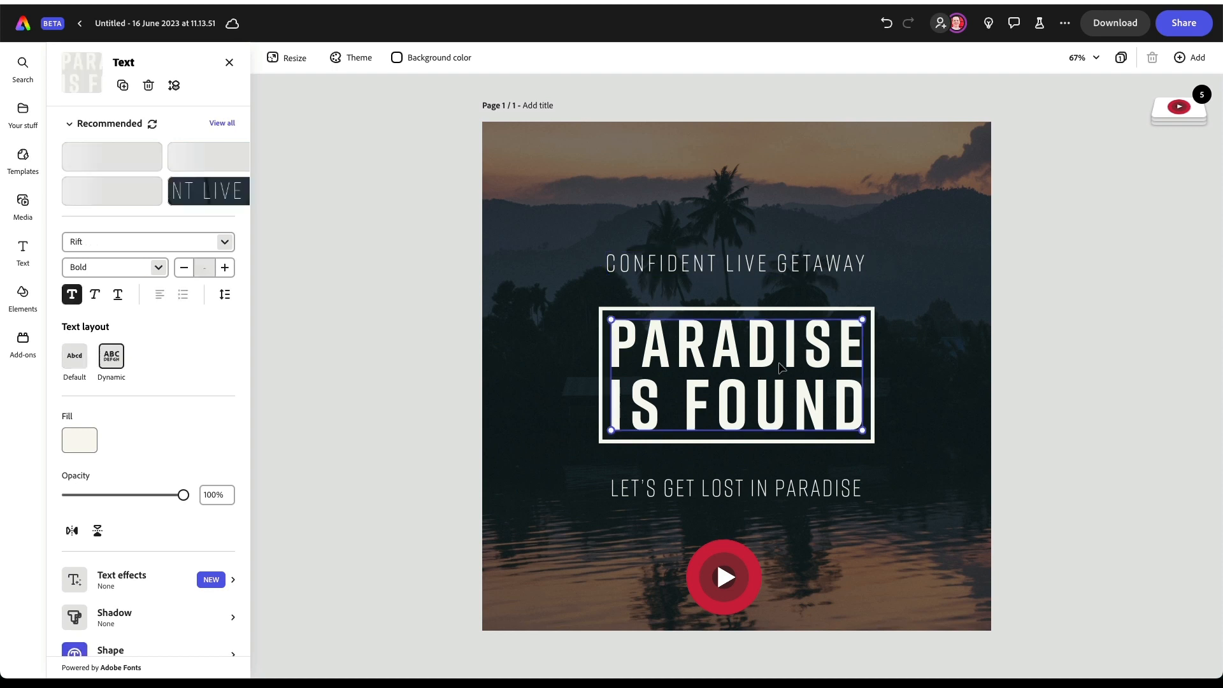
text(LEVEL UP YOUR BRAND)
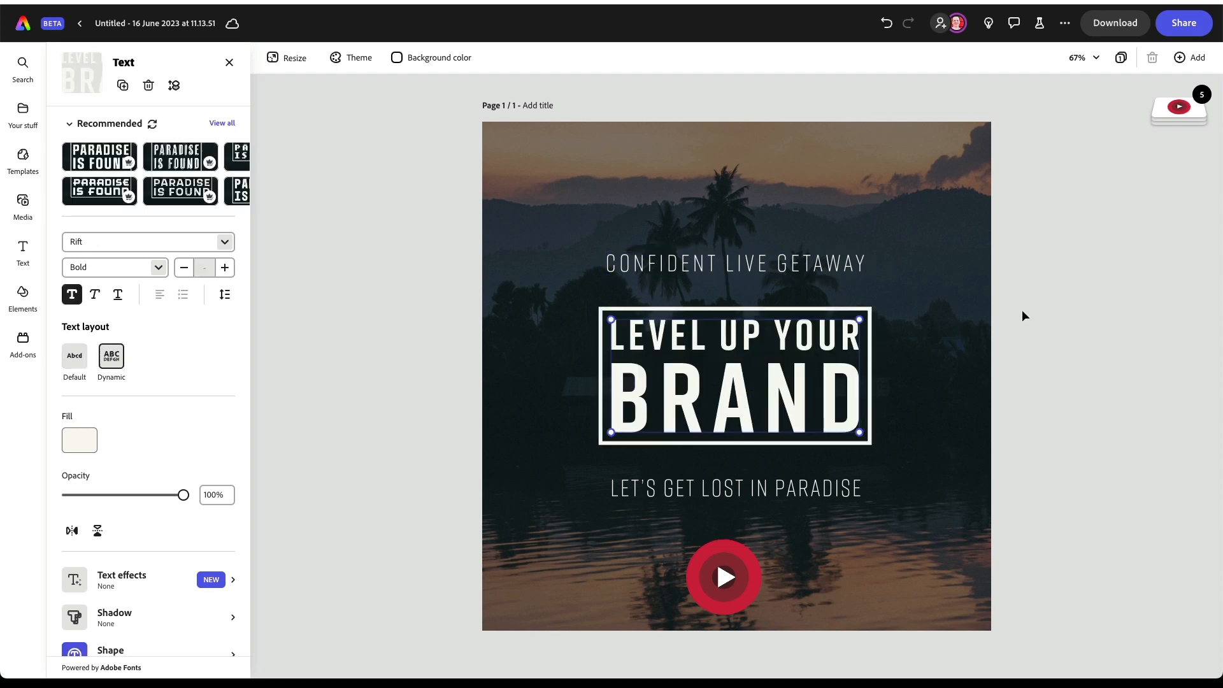
Step: Fill the boxed headline text with the lime green from the Confident Live Brand colours
click(80, 440)
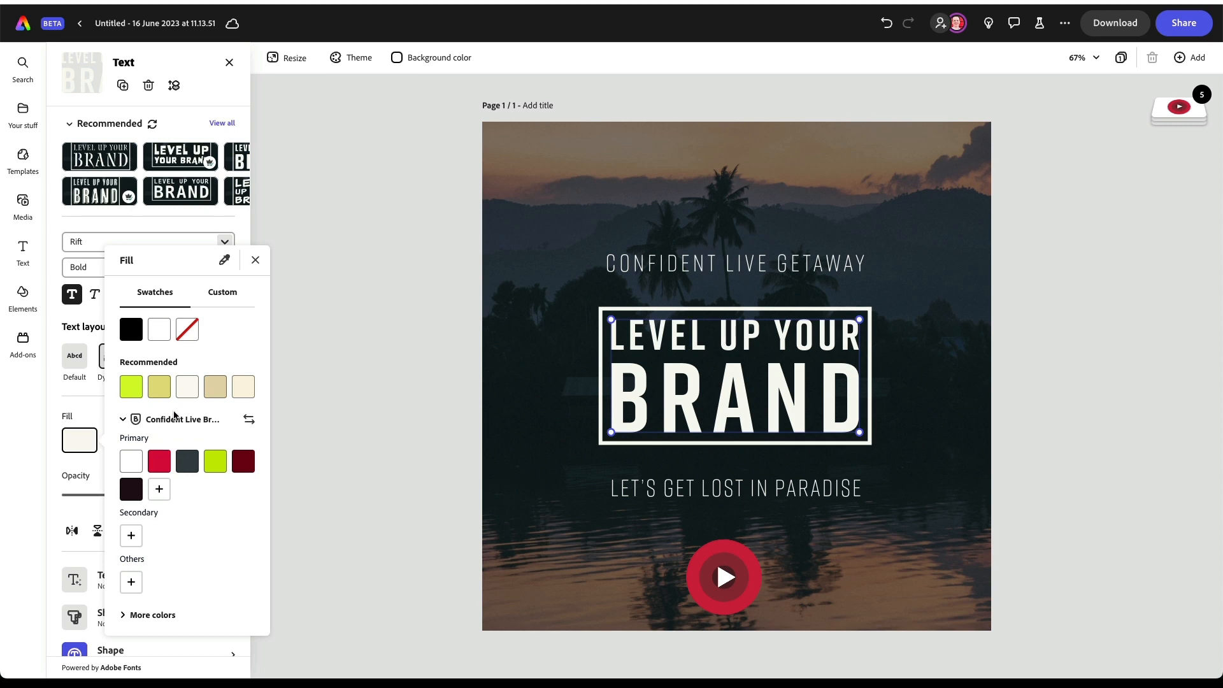
click(159, 461)
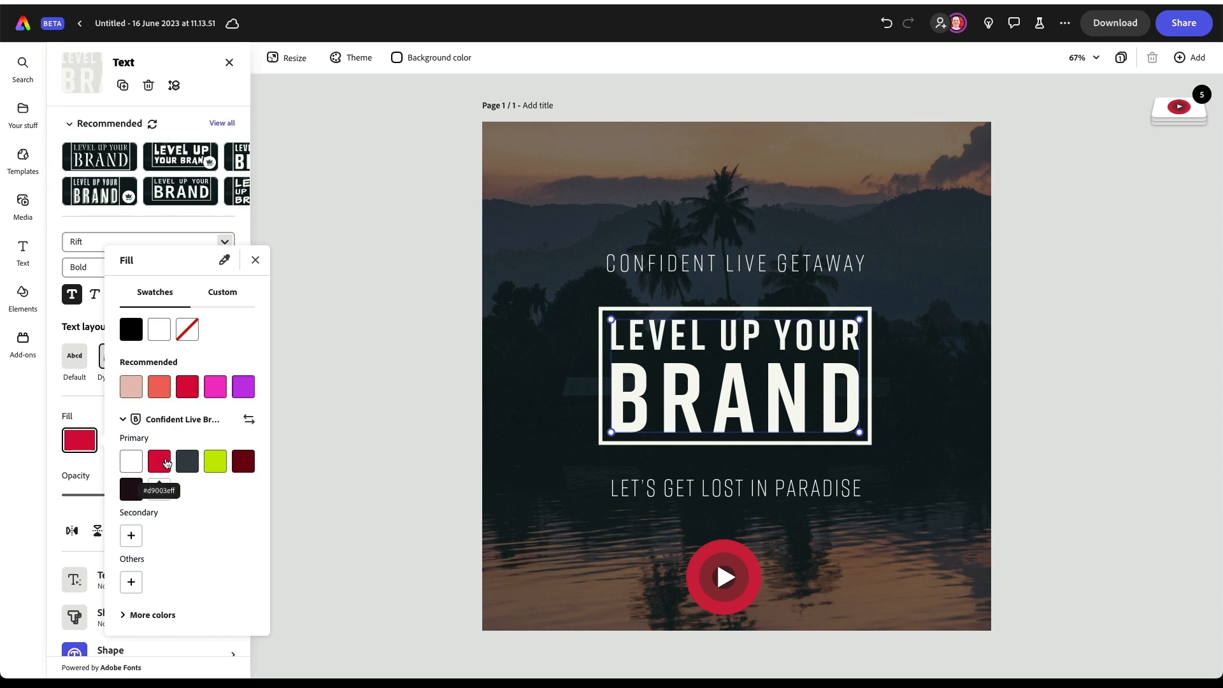
click(217, 463)
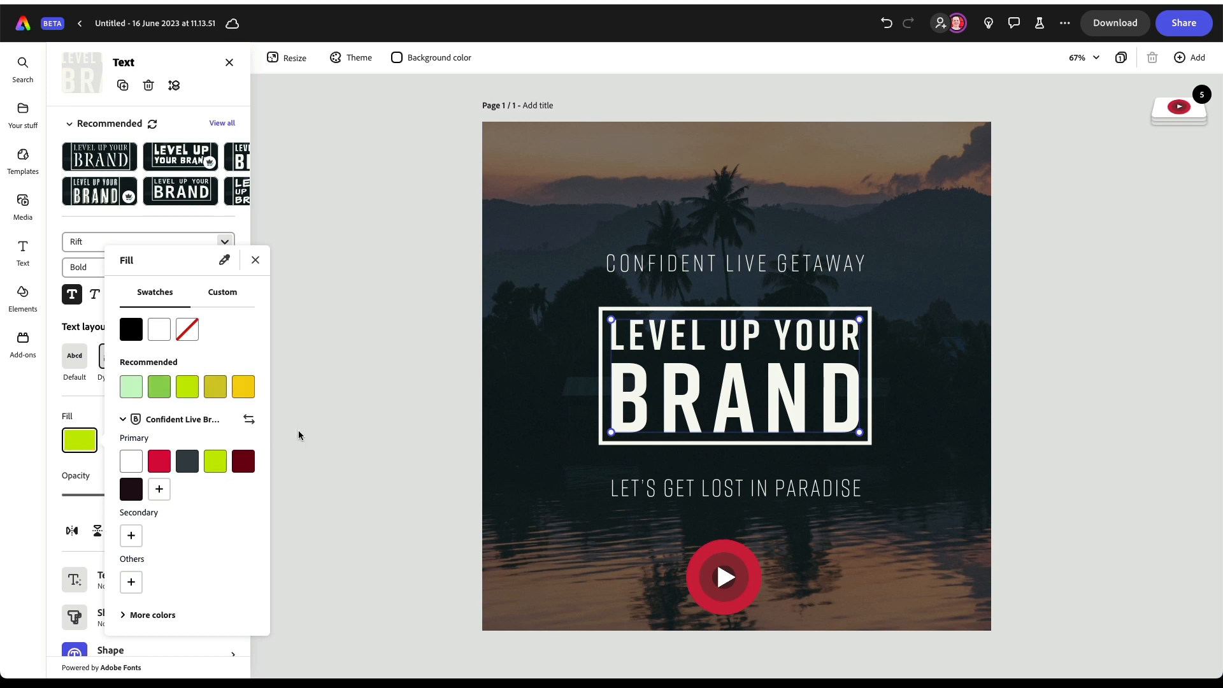
click(274, 454)
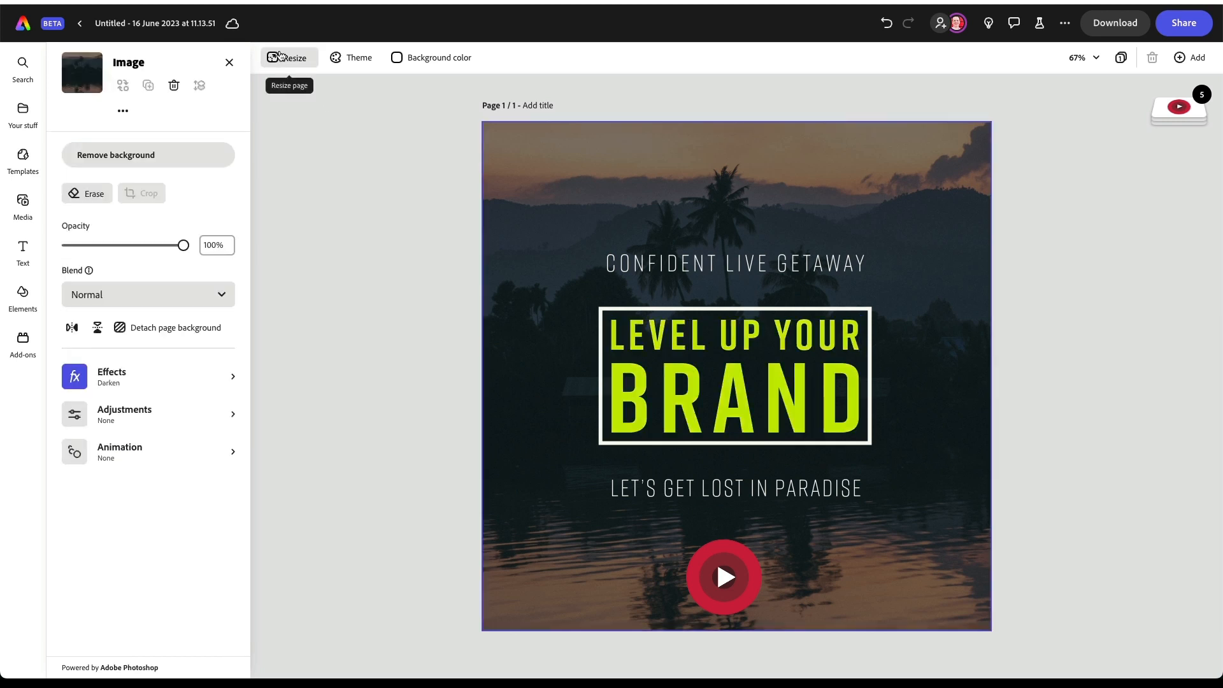
Step: Examine the page resize presets for social media, video and document formats
click(284, 56)
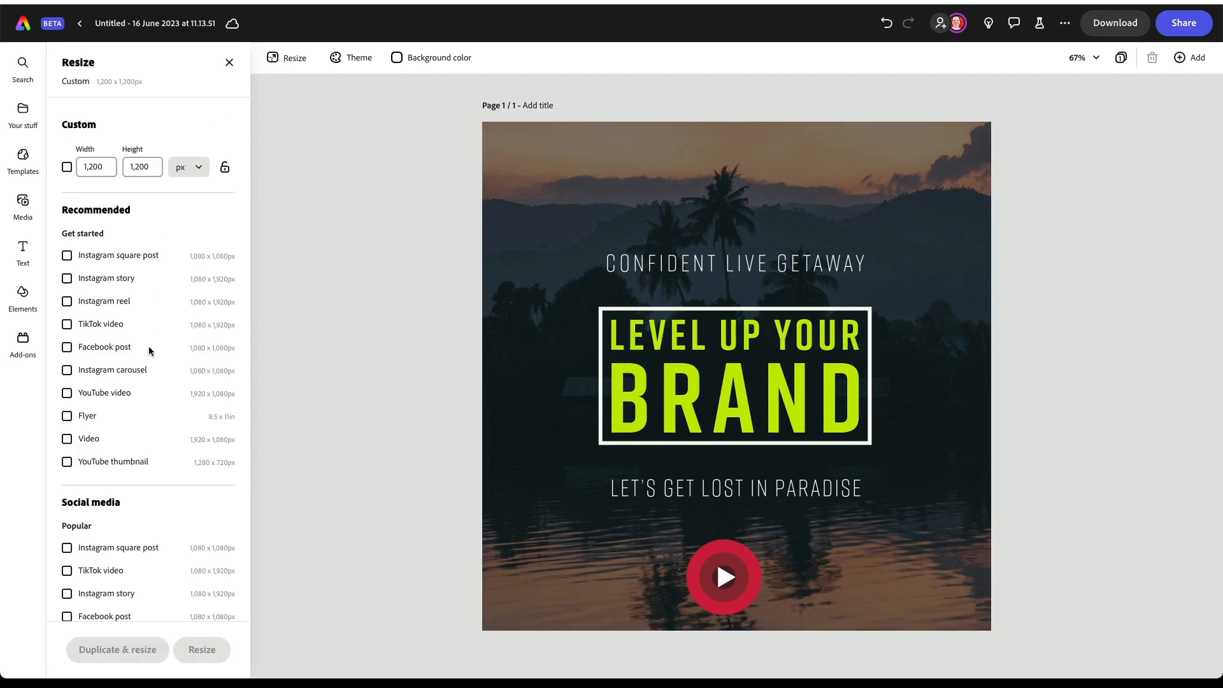
scroll(148, 346, down, 15)
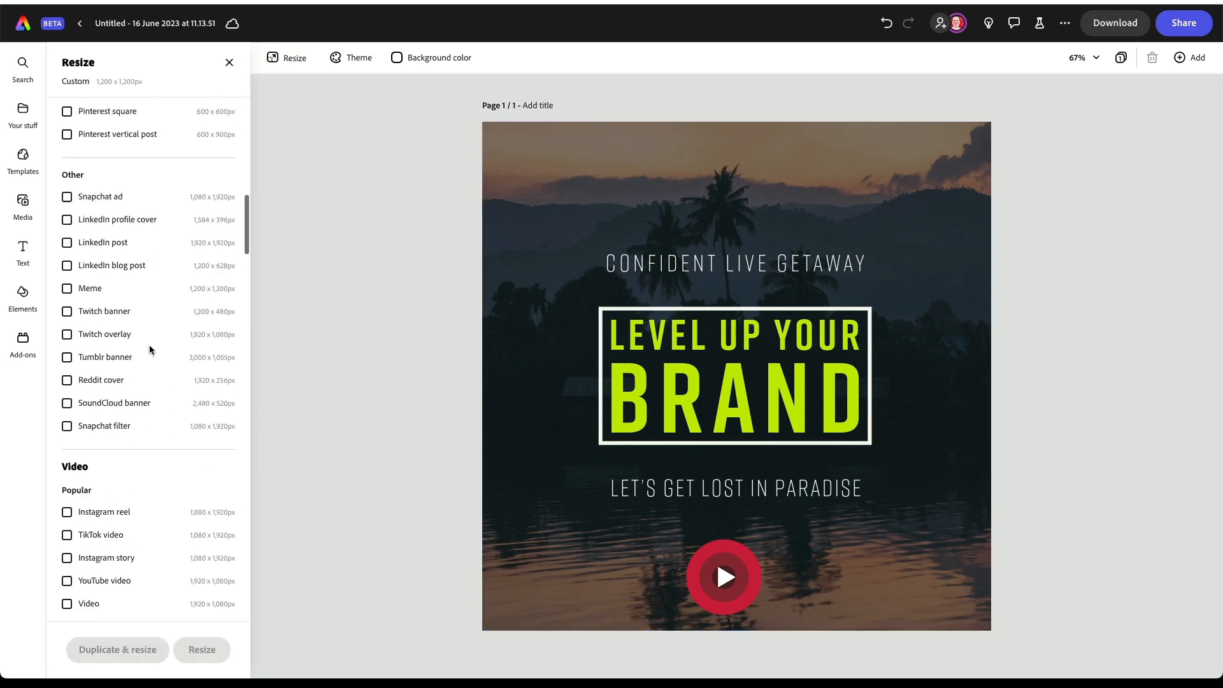
scroll(148, 347, down, 7)
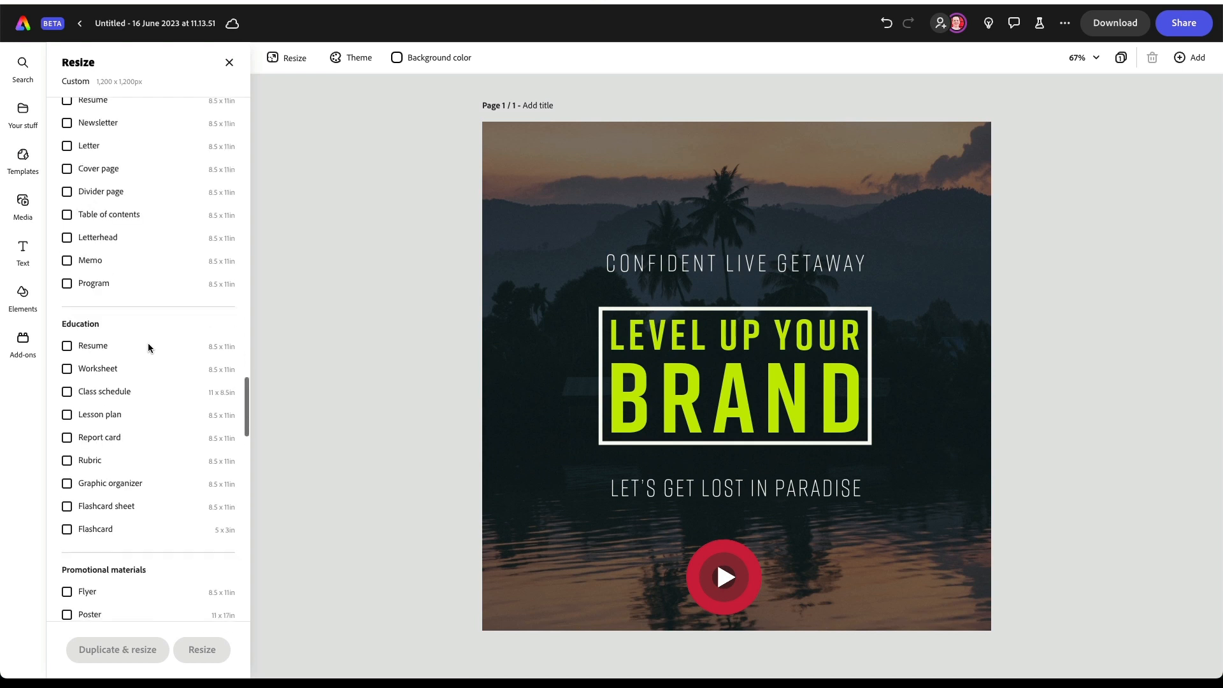
scroll(148, 347, up, 20)
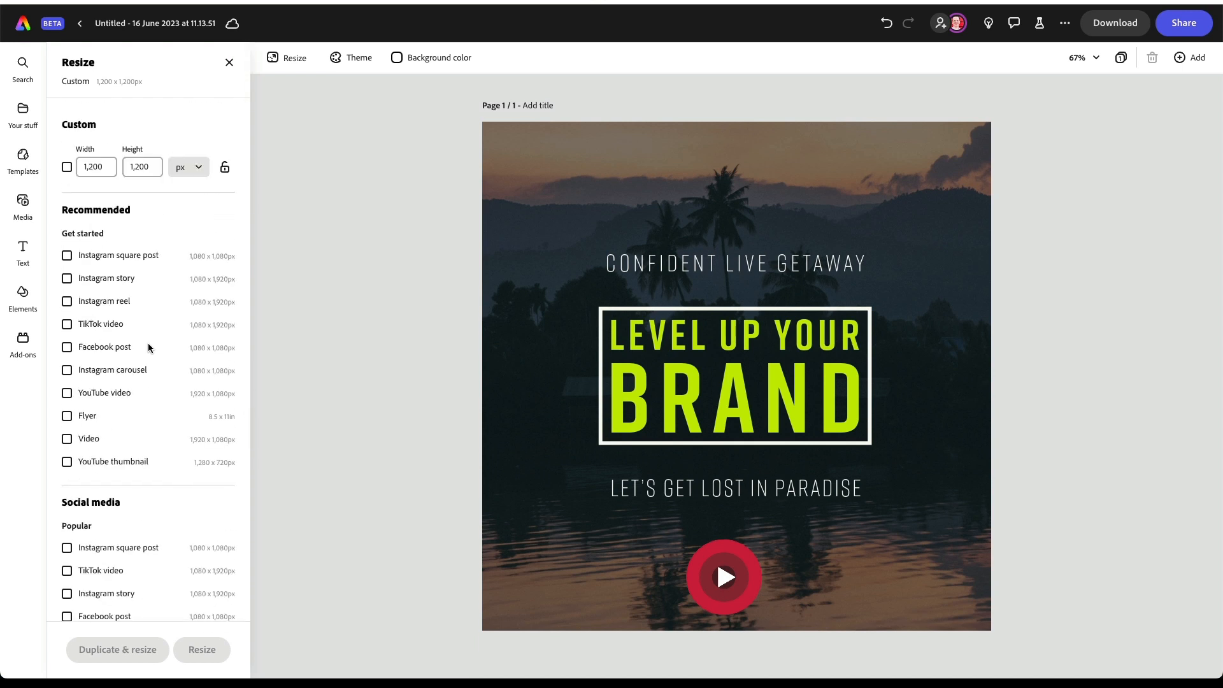
scroll(148, 348, down, 5)
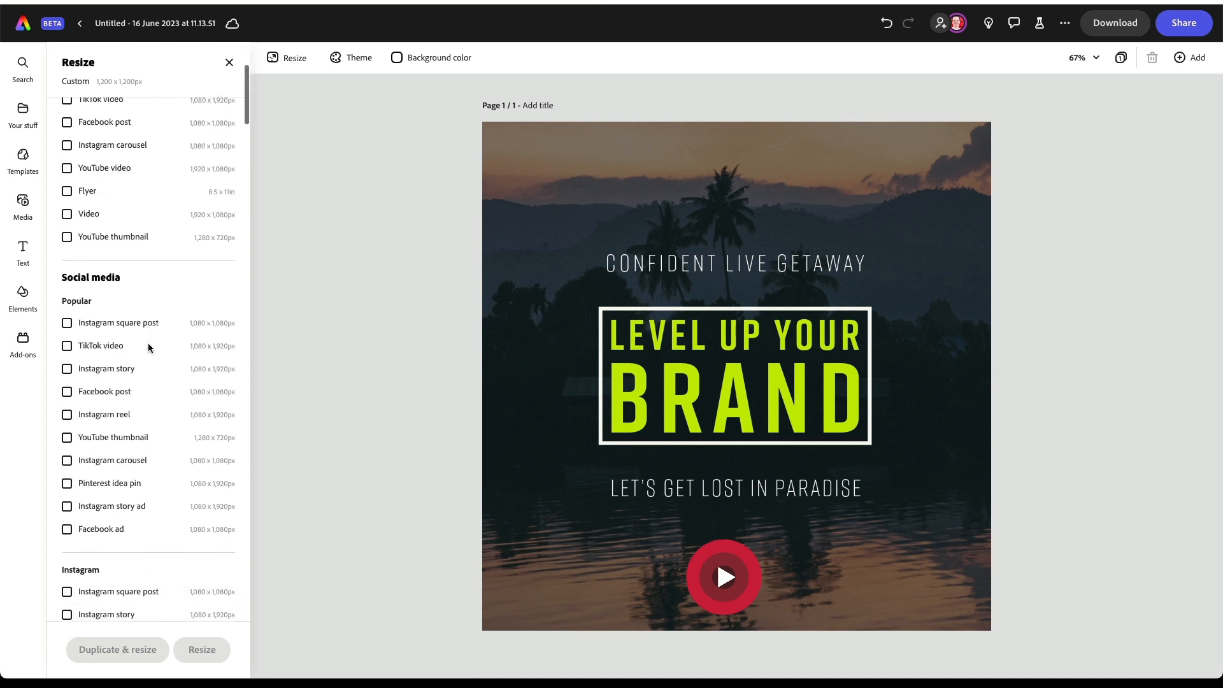
scroll(148, 347, down, 9)
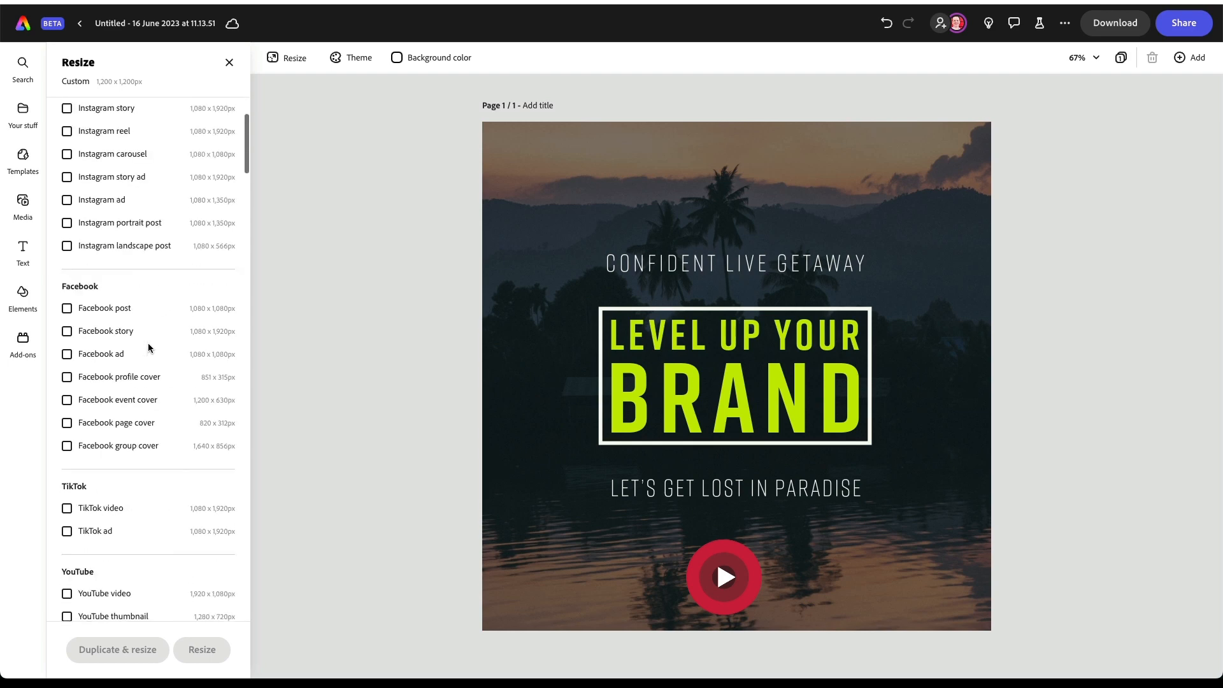
scroll(148, 348, down, 8)
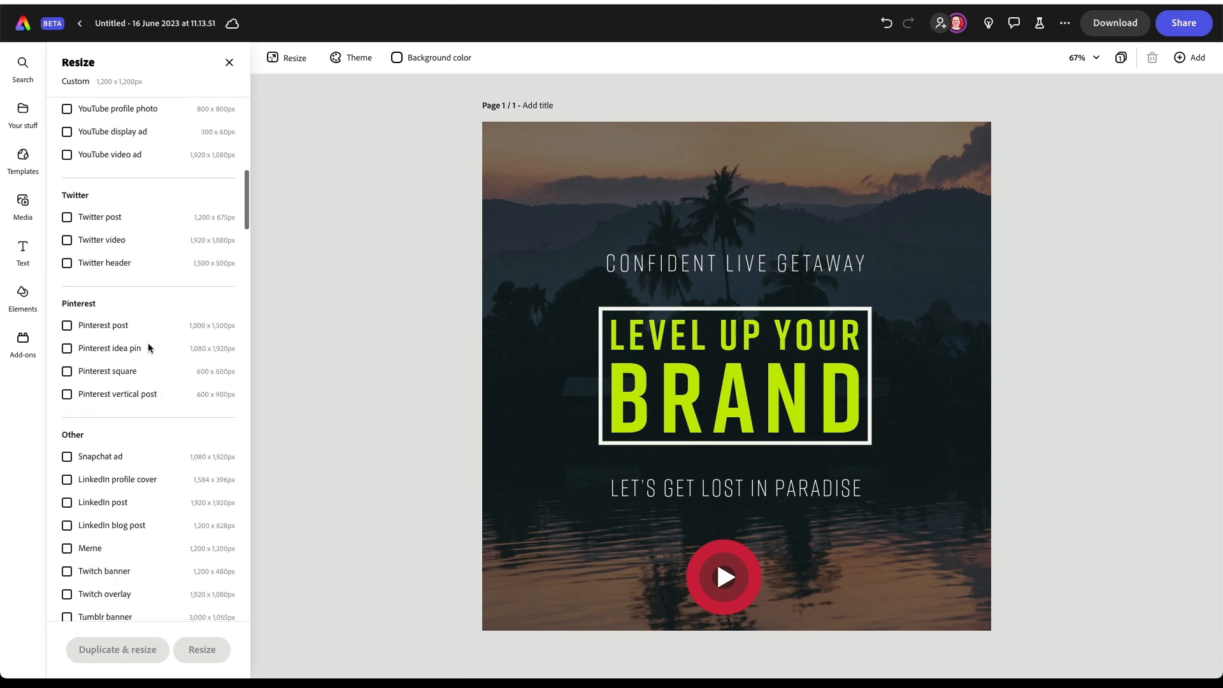
scroll(148, 347, down, 1)
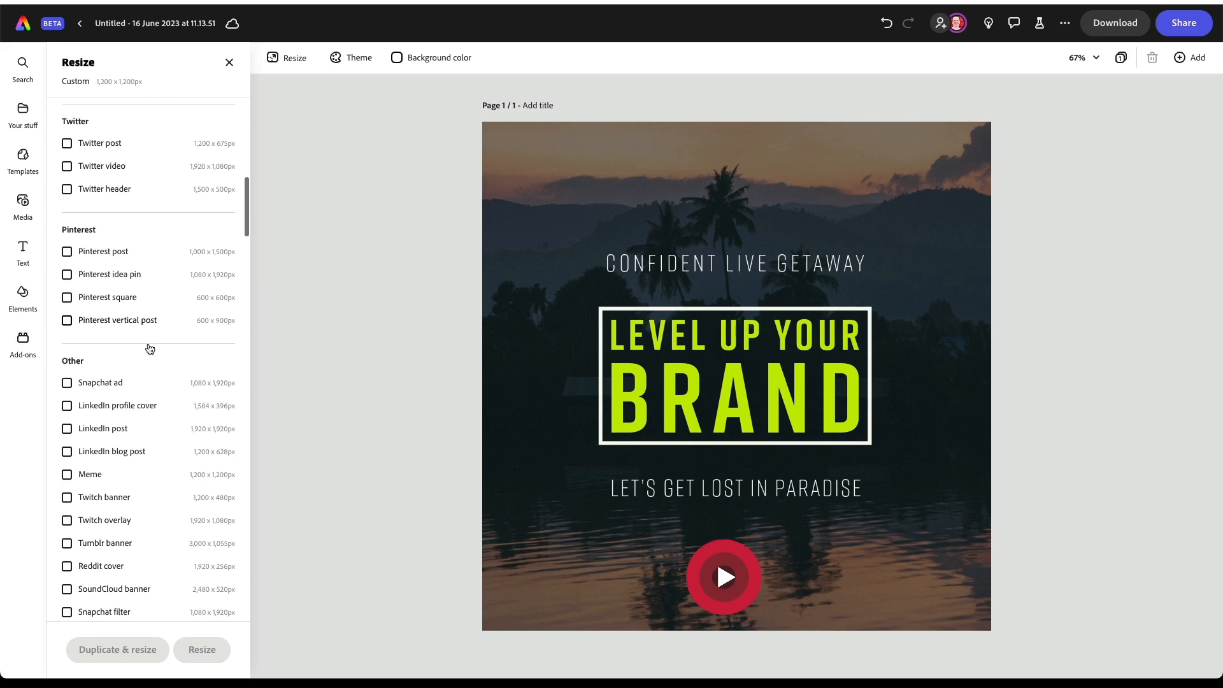
scroll(148, 347, down, 7)
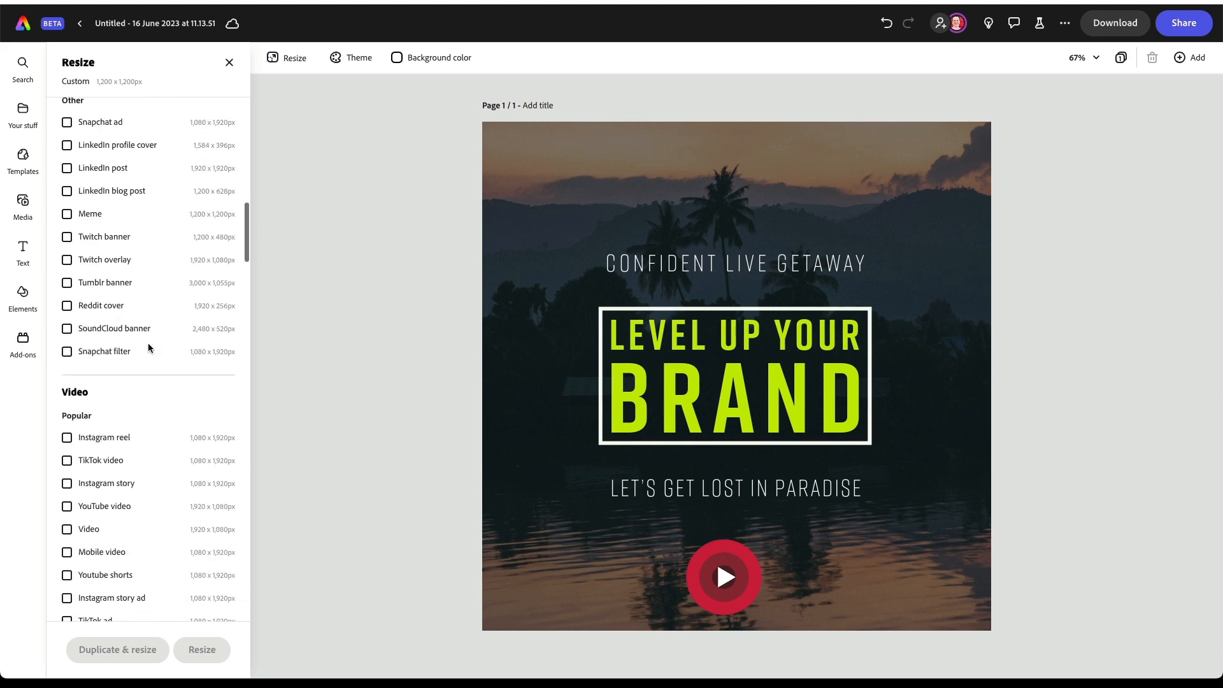
scroll(148, 348, down, 5)
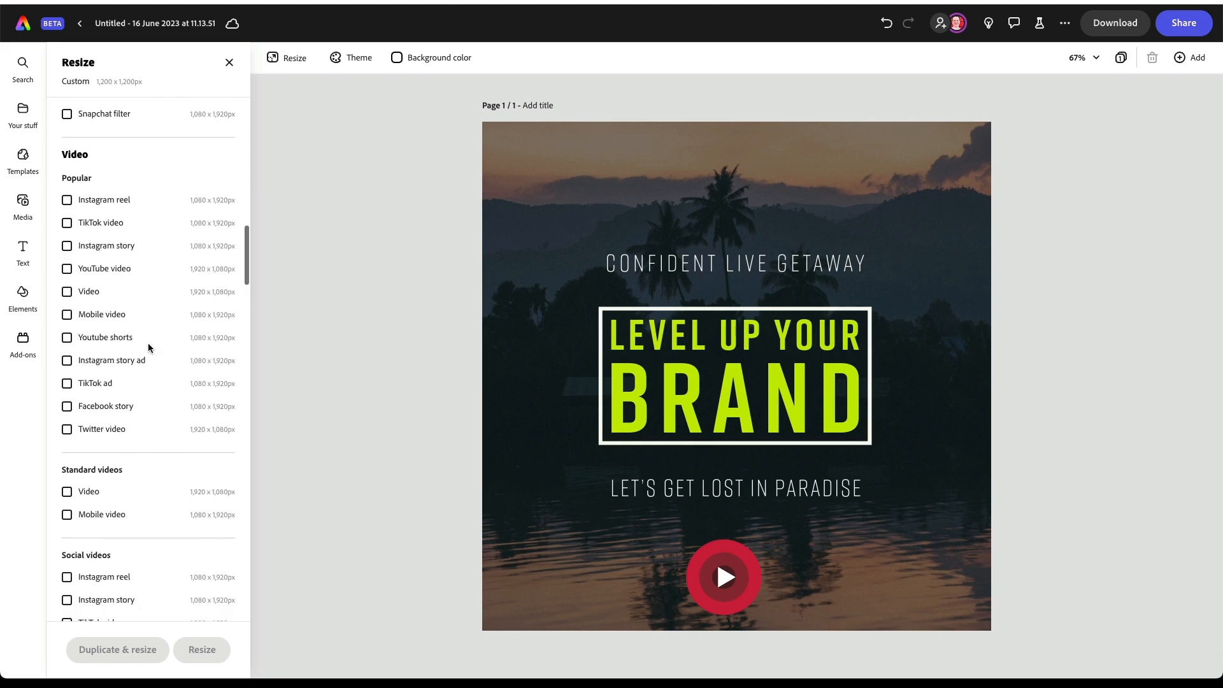
scroll(148, 348, down, 13)
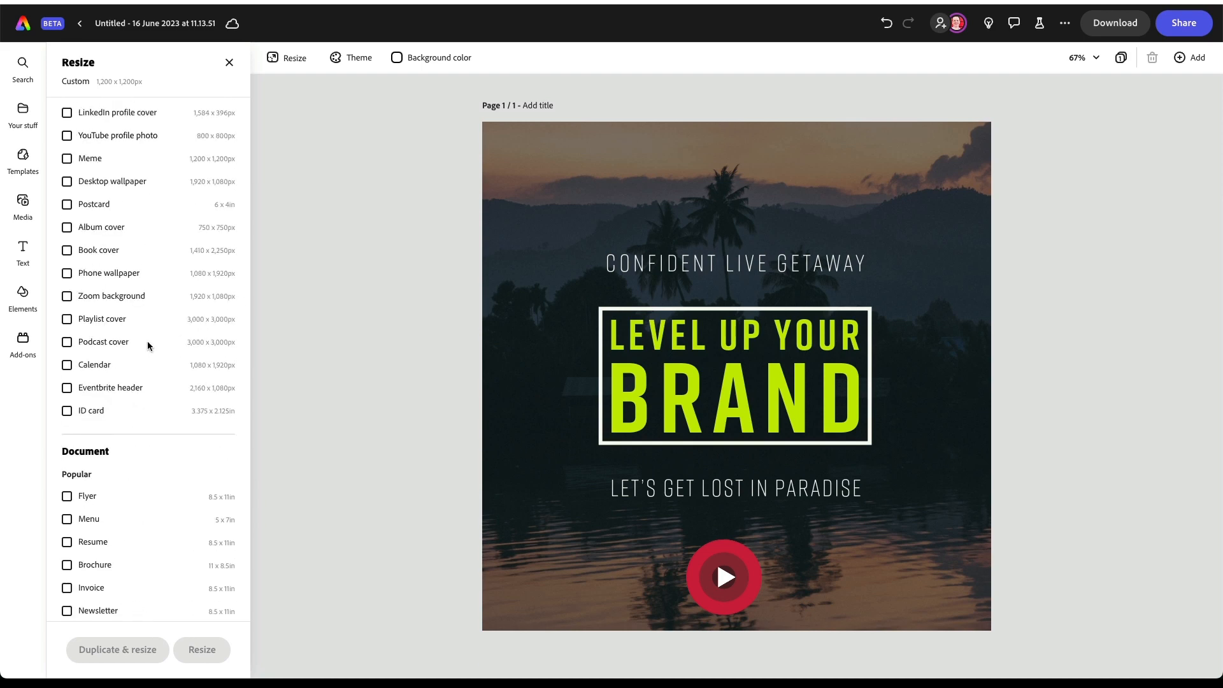
scroll(147, 342, down, 1)
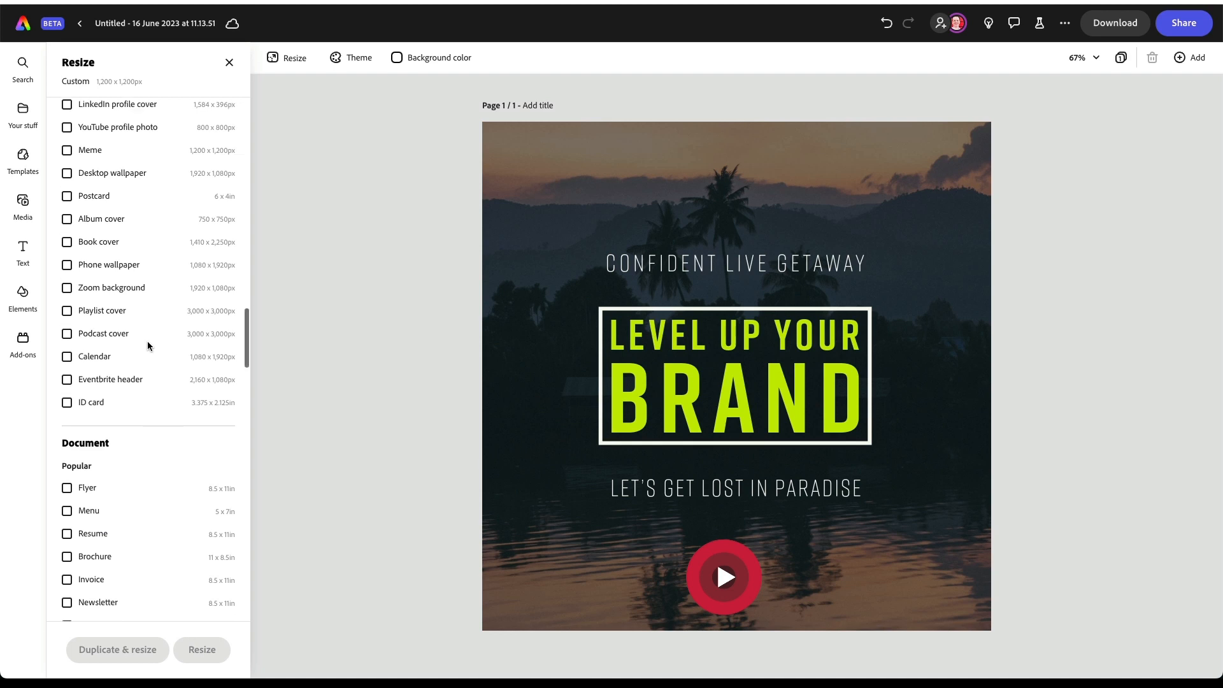
scroll(148, 342, up, 10)
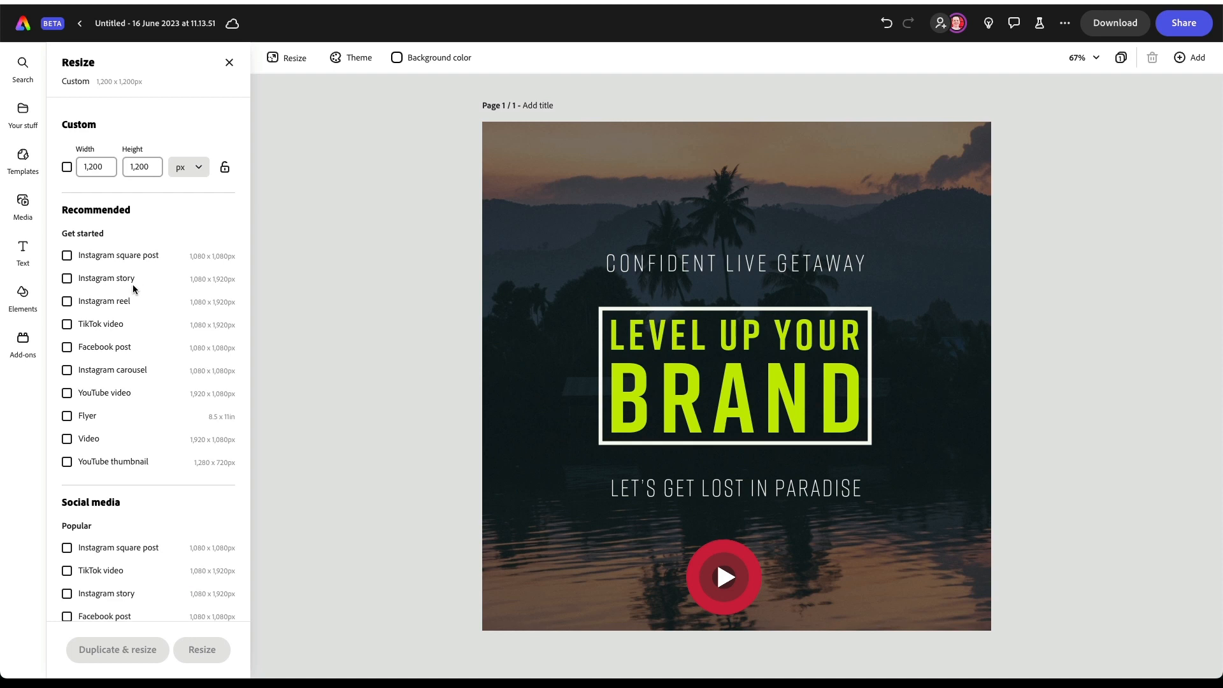
Step: Duplicate and resize the design as a 1,080 x 1,920 px Instagram story and open the new page
click(67, 279)
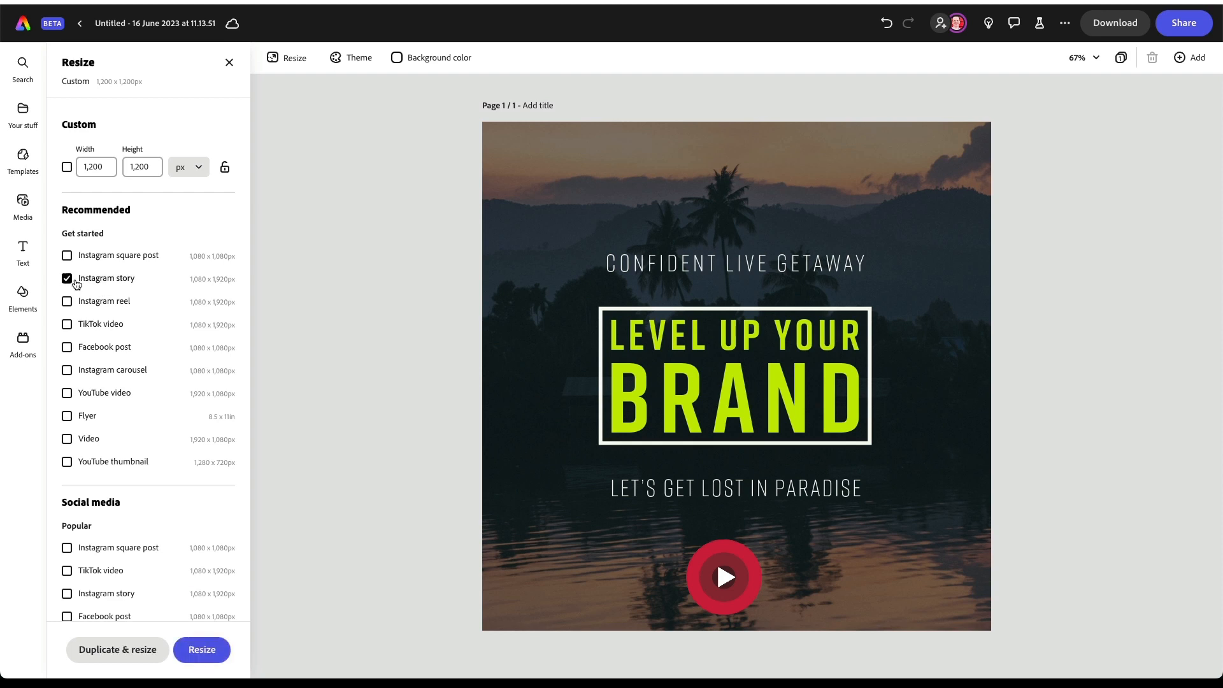
click(119, 651)
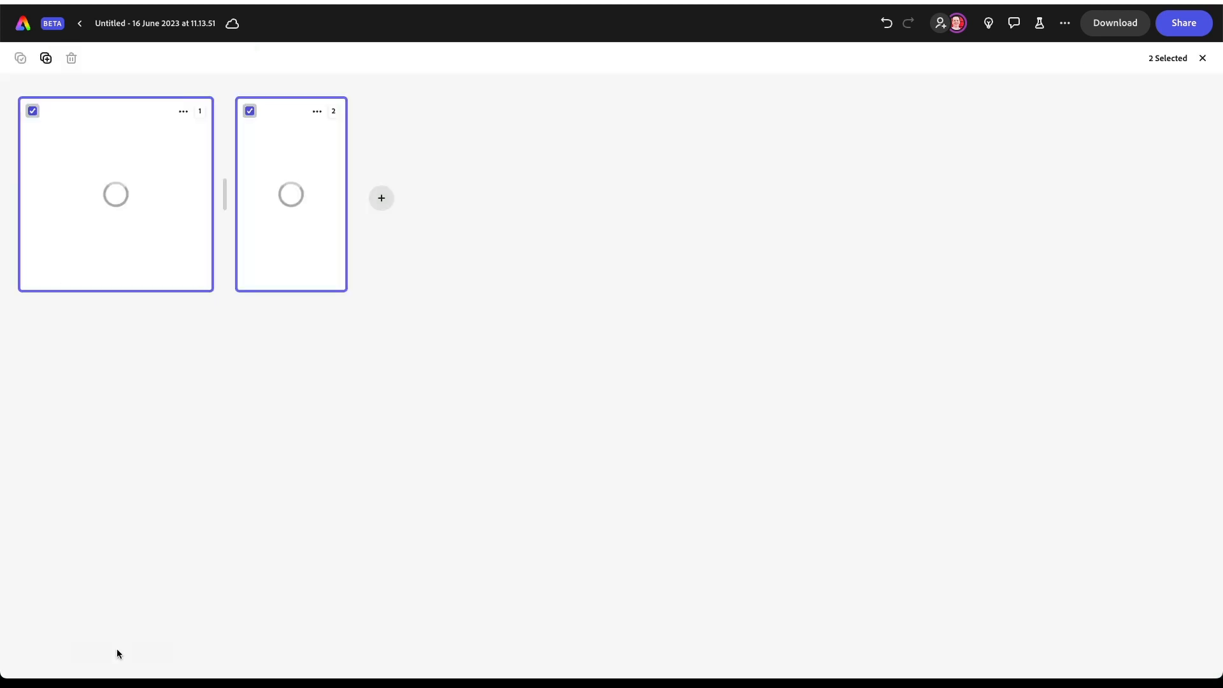
double_click(281, 154)
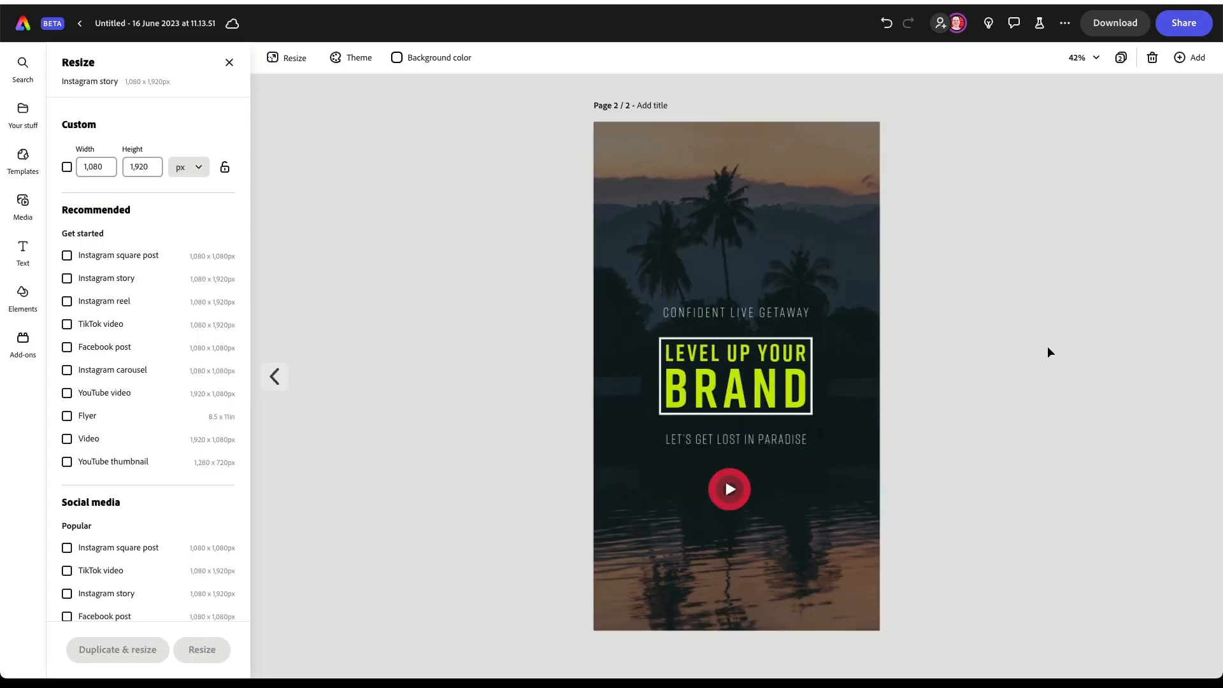
Step: Try the Drift in-animation on the story page's background image, and replace it with Shrink
click(683, 185)
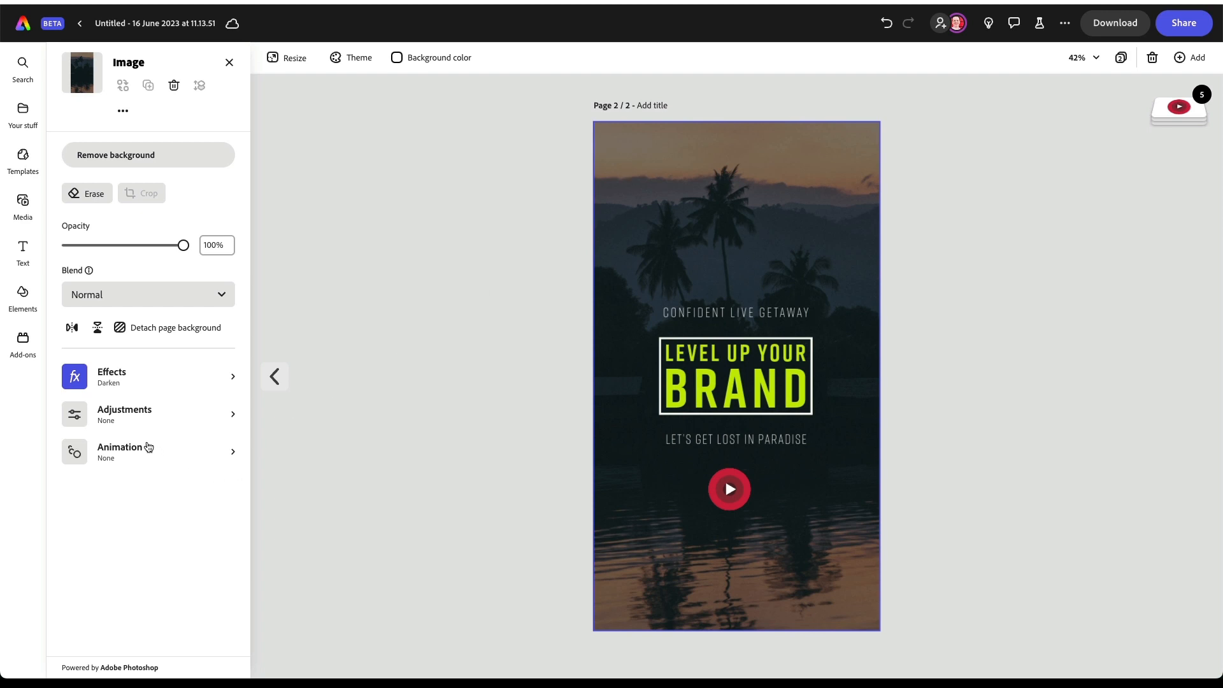
click(145, 448)
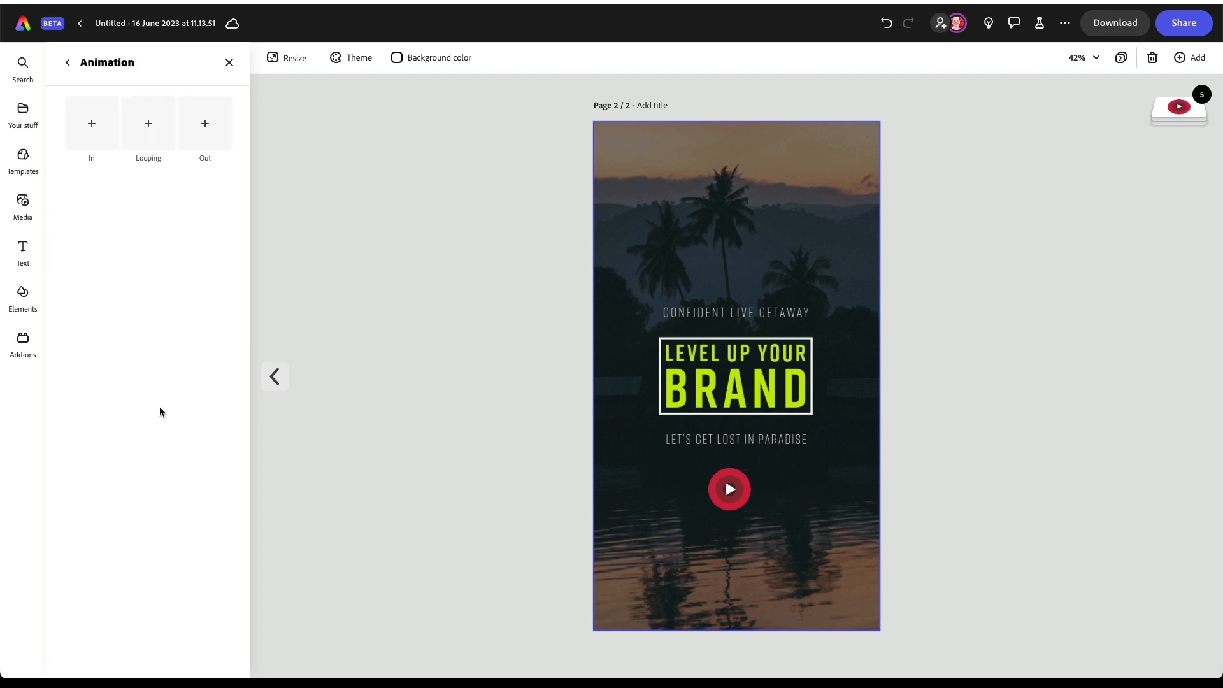
click(92, 127)
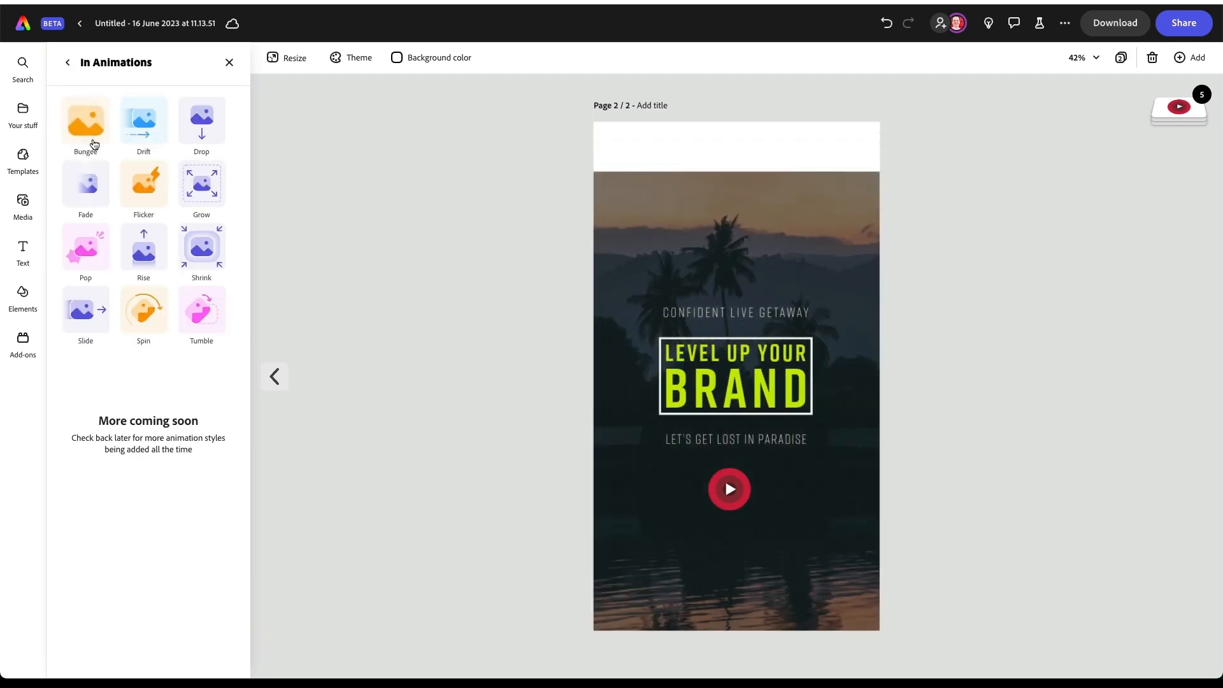
click(145, 129)
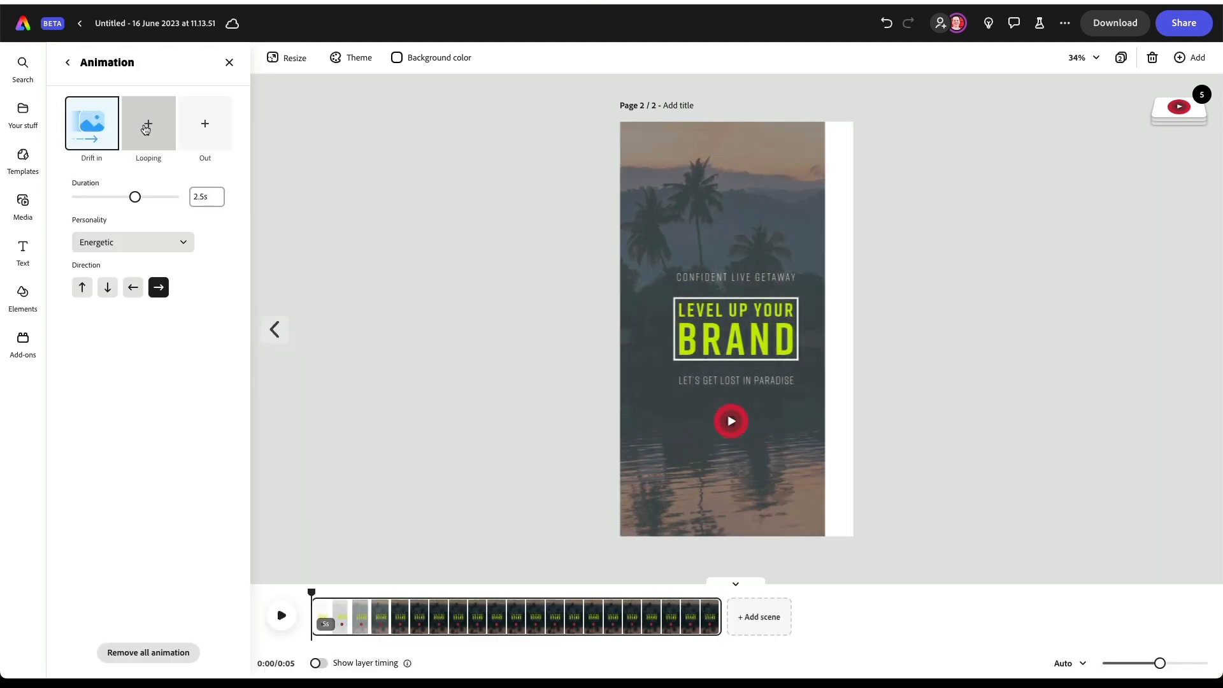
click(88, 126)
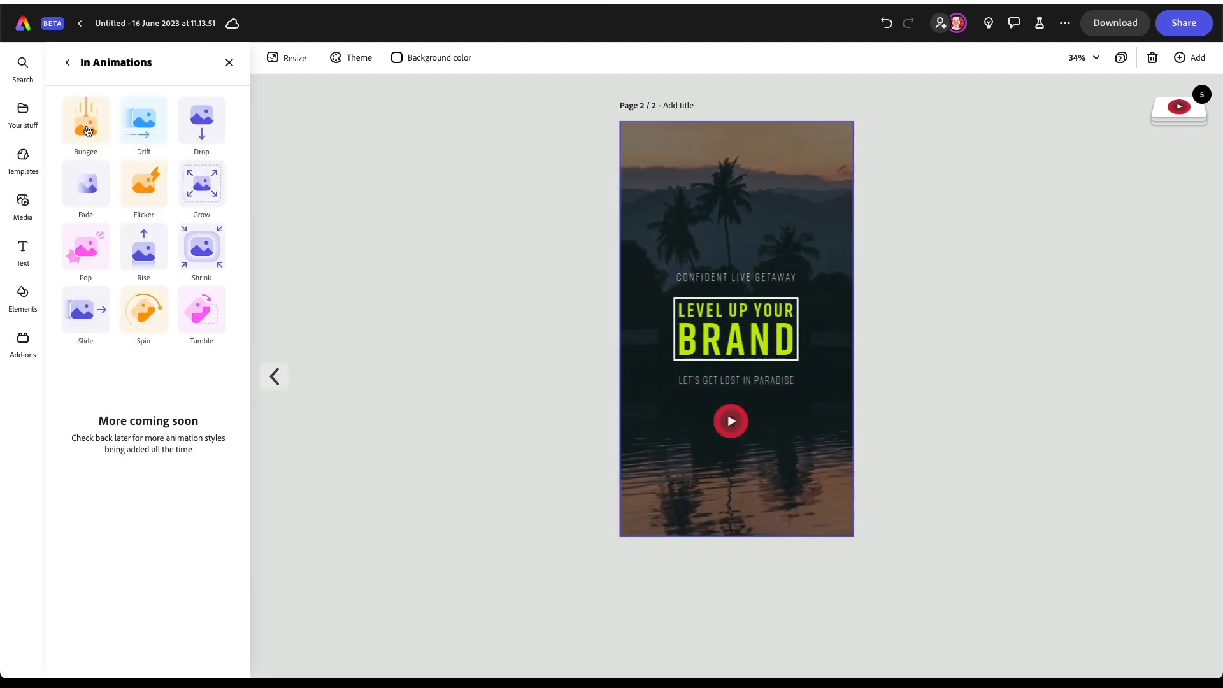
click(199, 247)
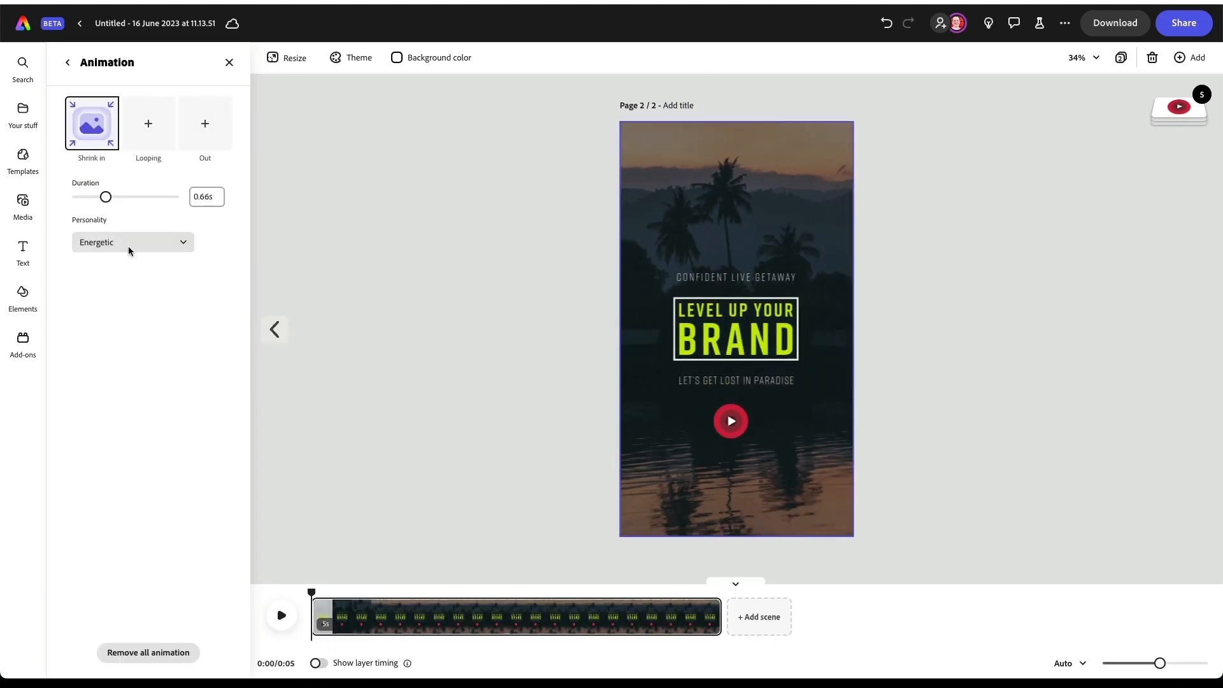
Step: Apply the Grow out-animation to the story page's background image
click(203, 121)
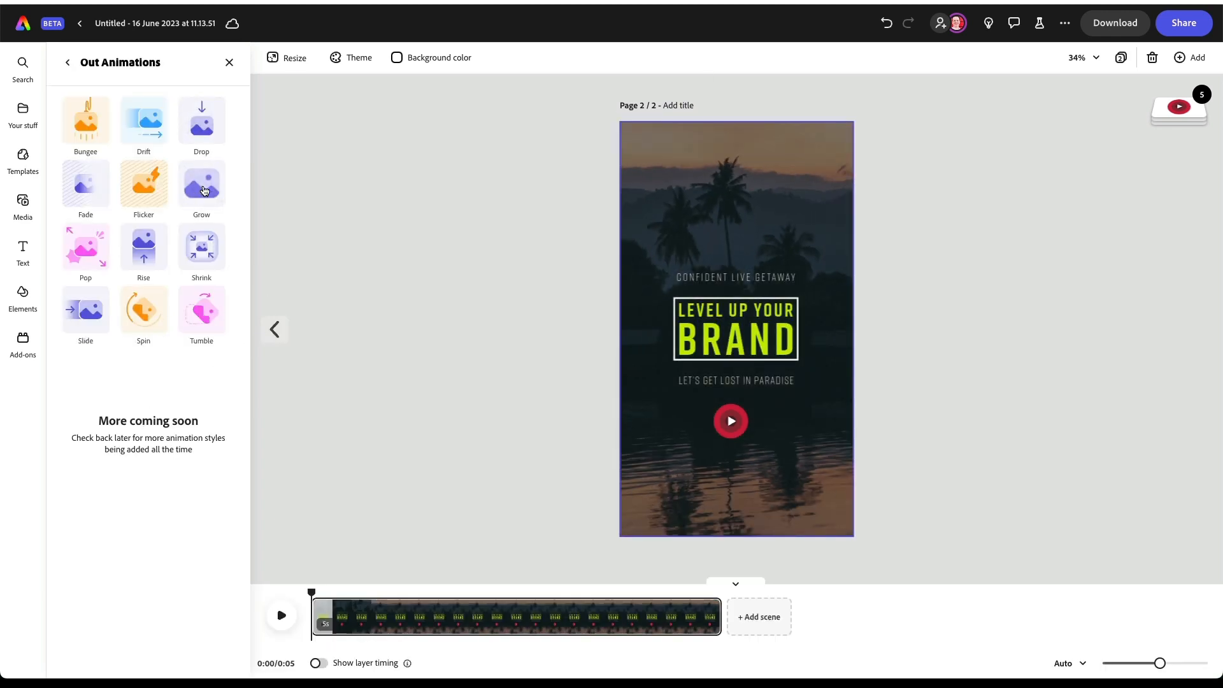
click(202, 185)
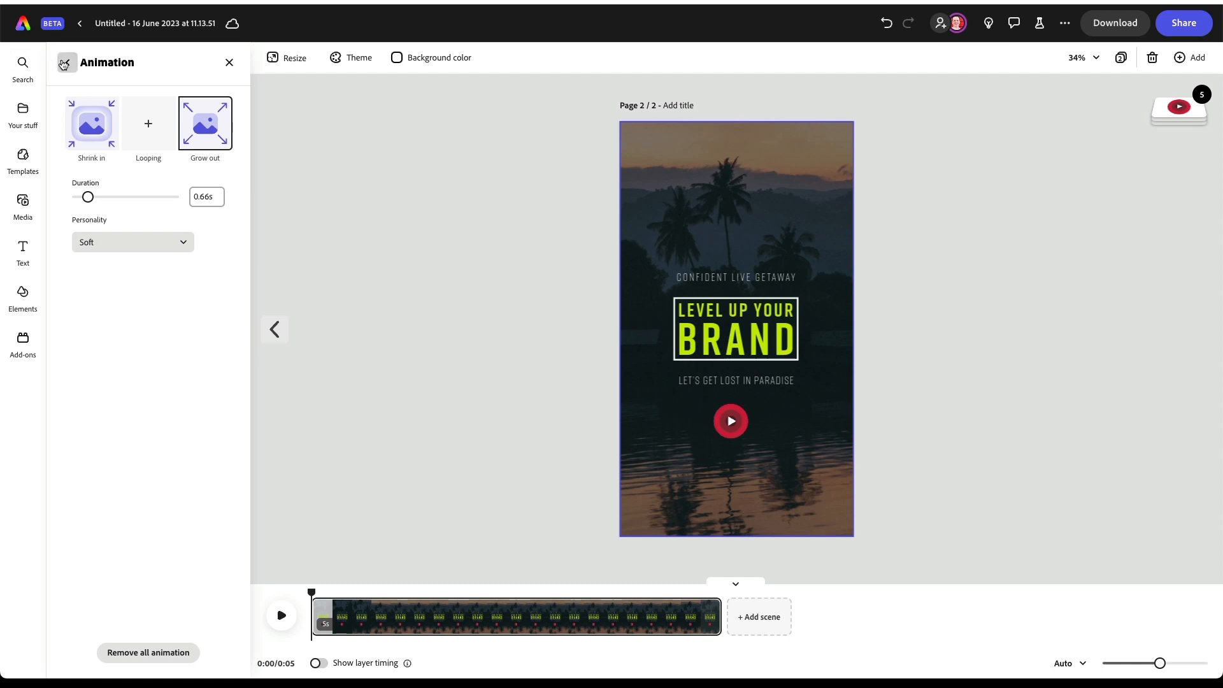
click(67, 62)
Step: Open the audio tracks in the media library for the story page
click(23, 110)
click(15, 215)
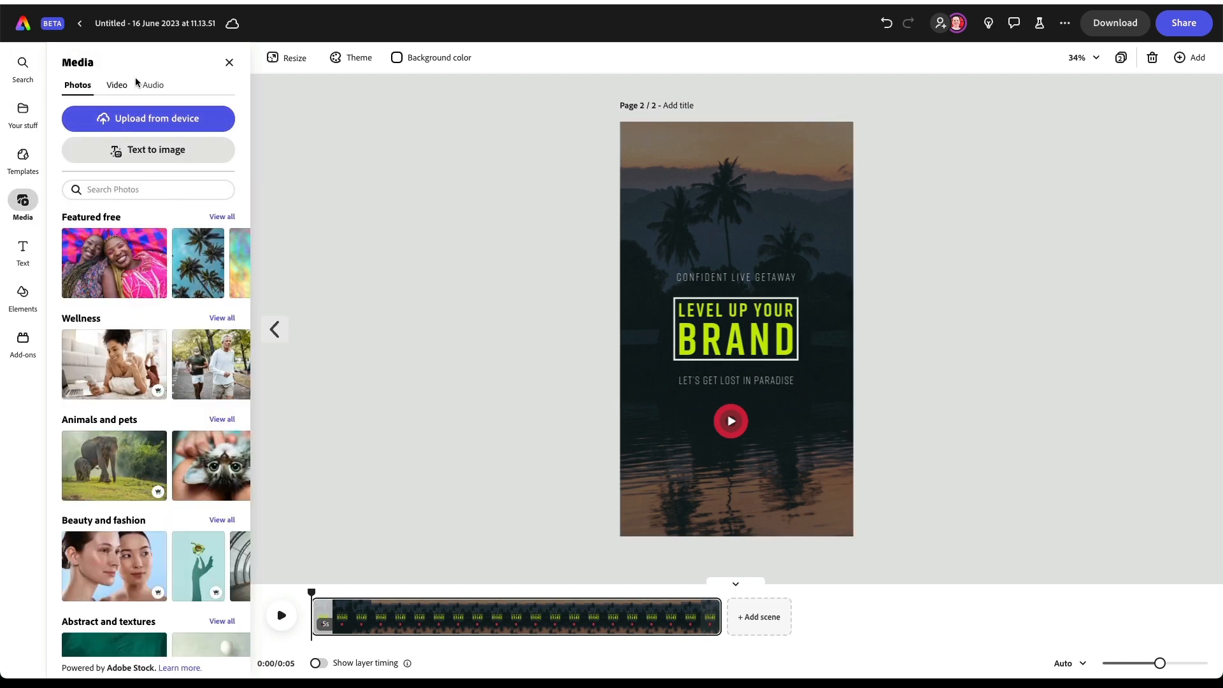
click(158, 89)
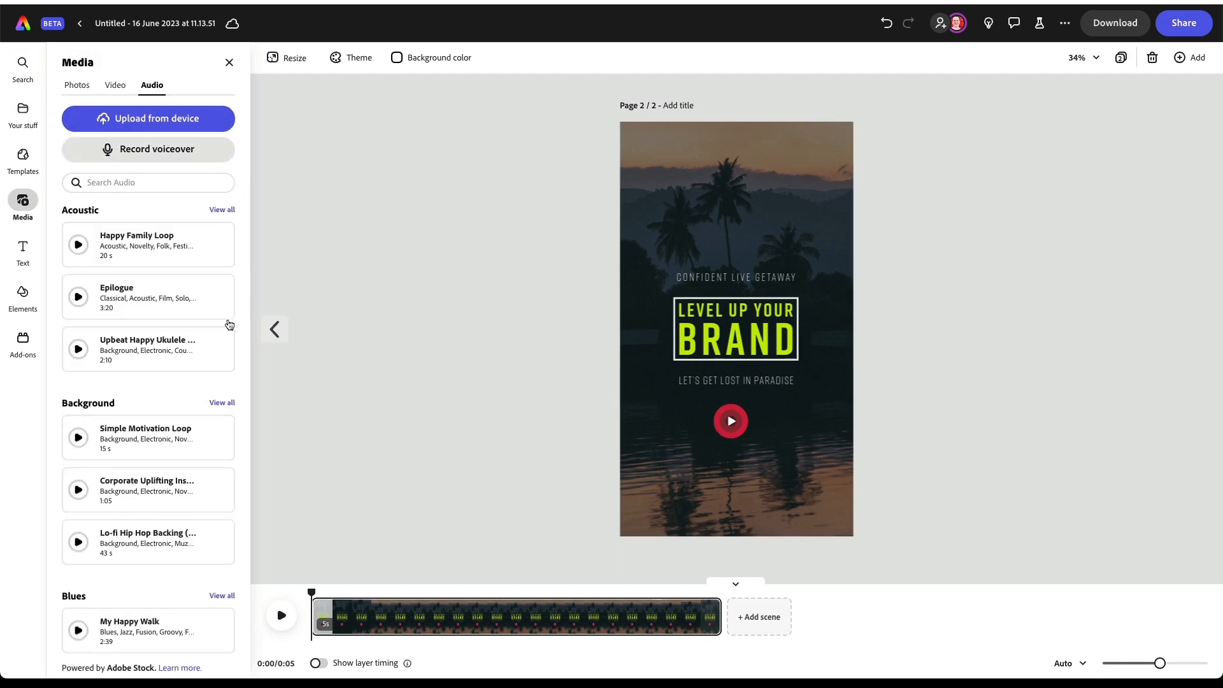
Step: Search the audio library for "chill out", add the Chill Out Lofi Hiphop track to the story page and set its volume to 33%
scroll(200, 411, down, 1)
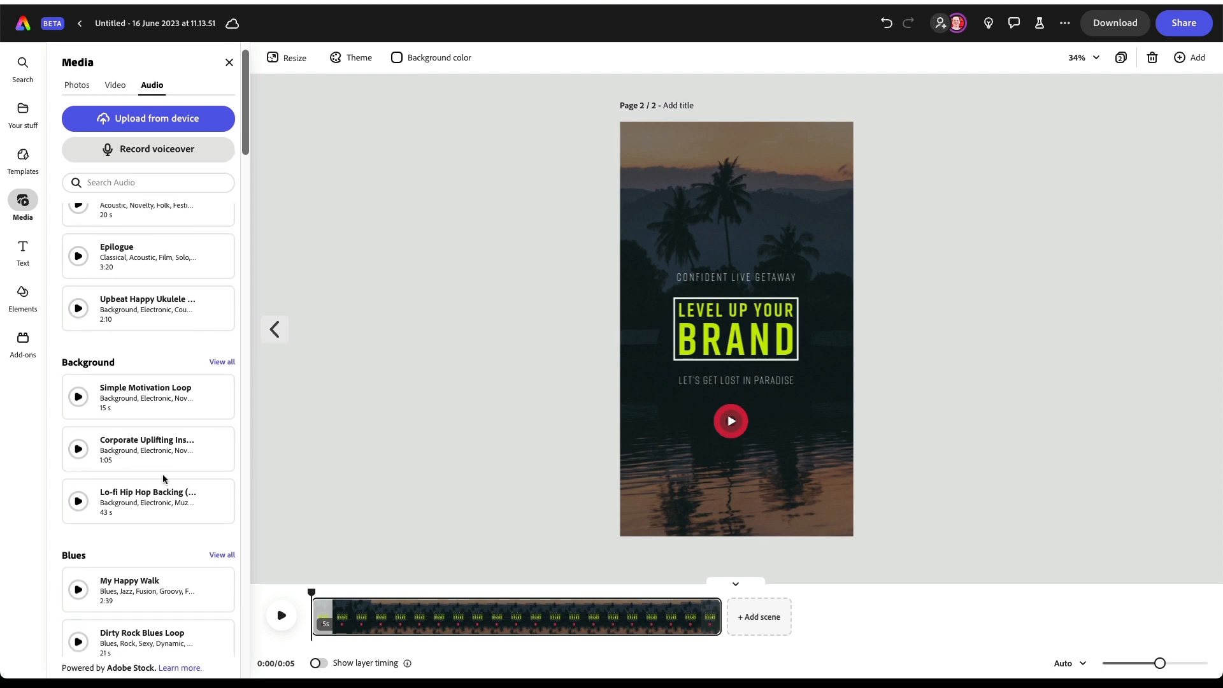
scroll(156, 496, down, 5)
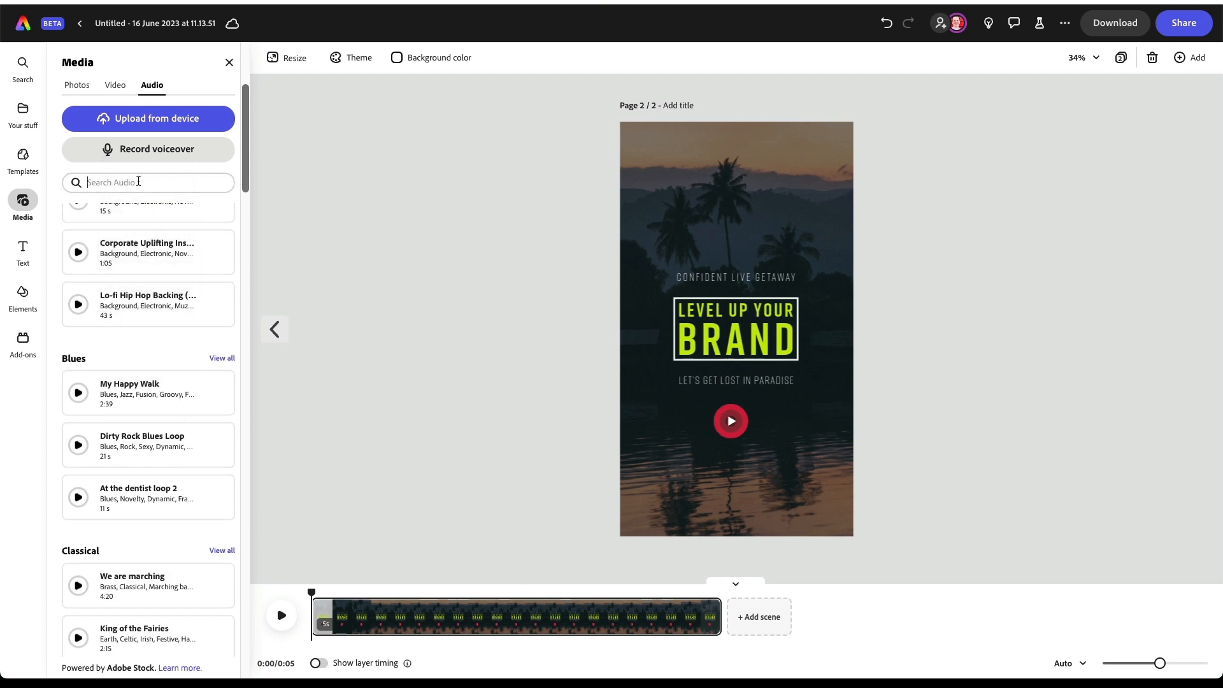
click(140, 181)
text(chill)
click(159, 226)
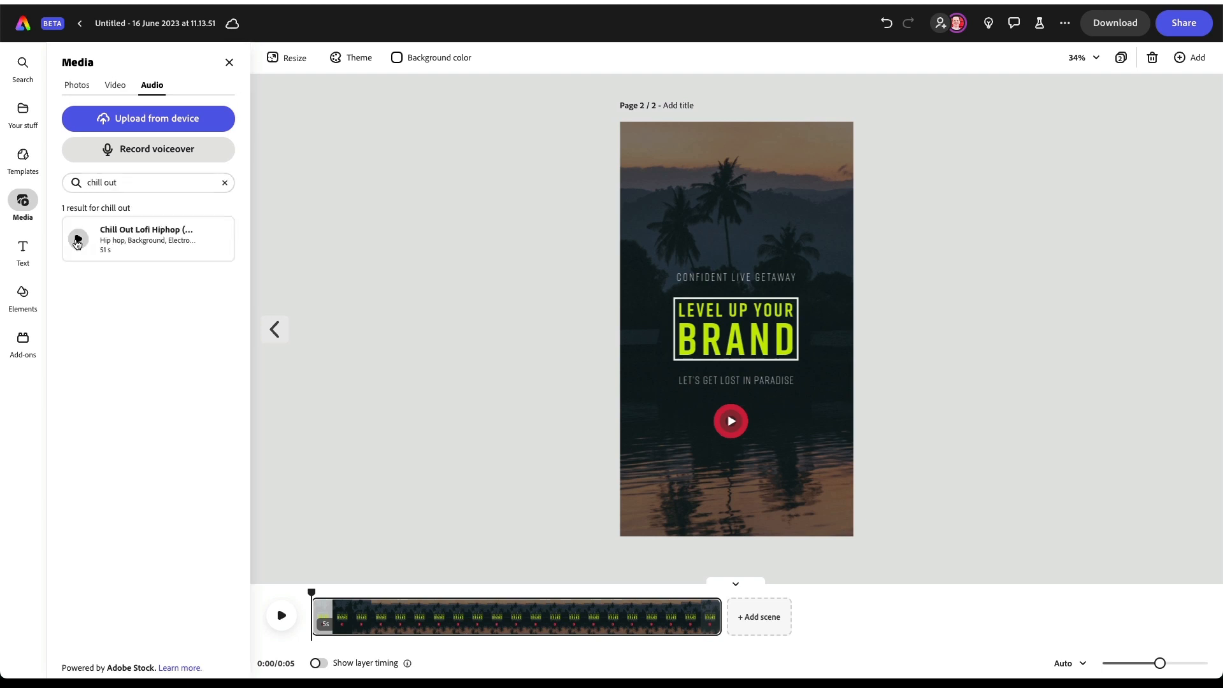
click(159, 241)
mouse_move(364, 626)
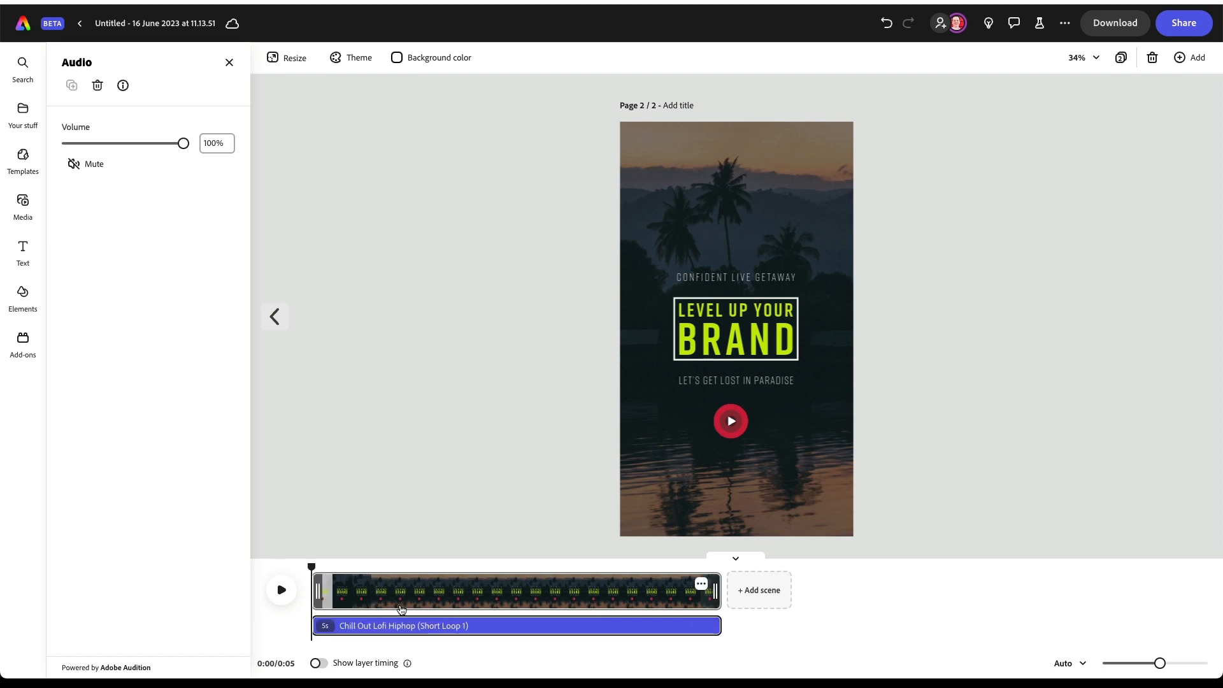
drag(184, 144, 105, 147)
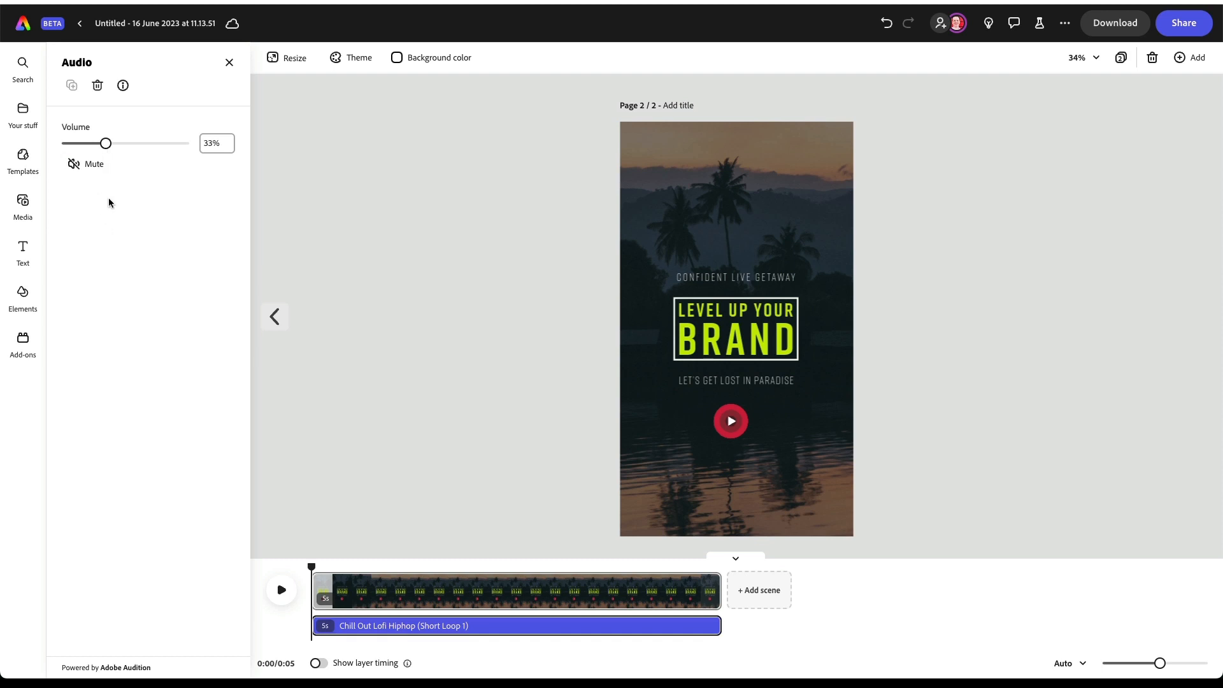
Step: Record a voiceover for the story page and play the page back with it
click(229, 62)
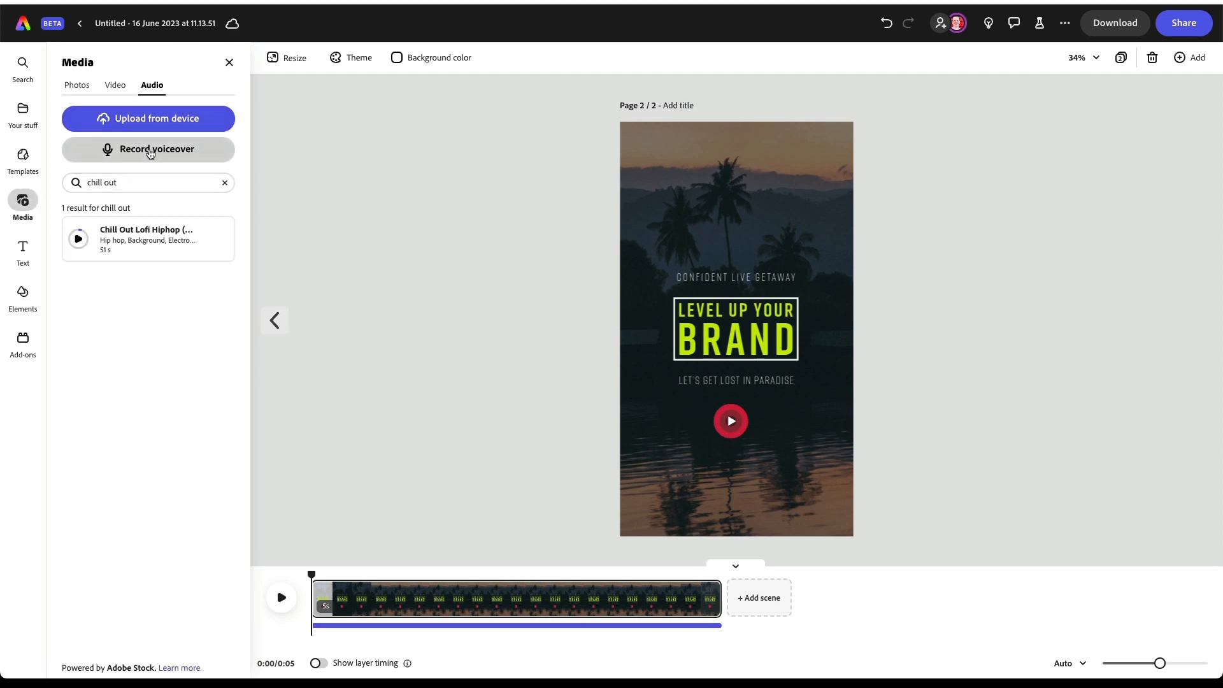
click(150, 154)
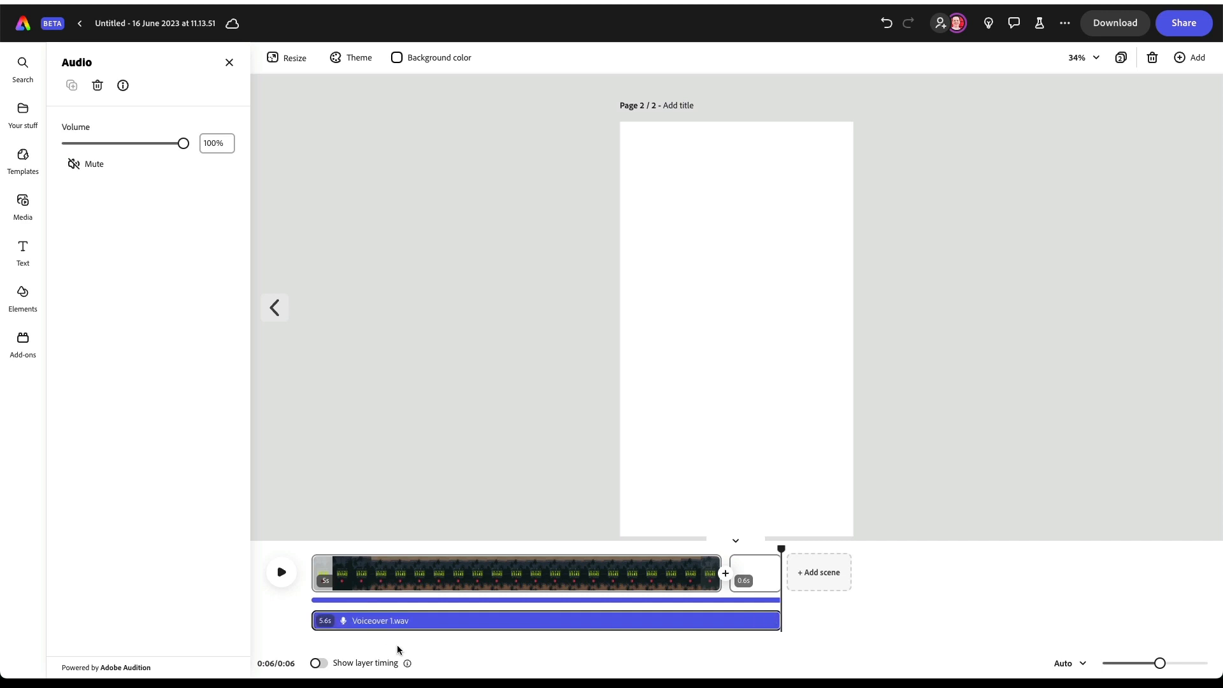
click(282, 573)
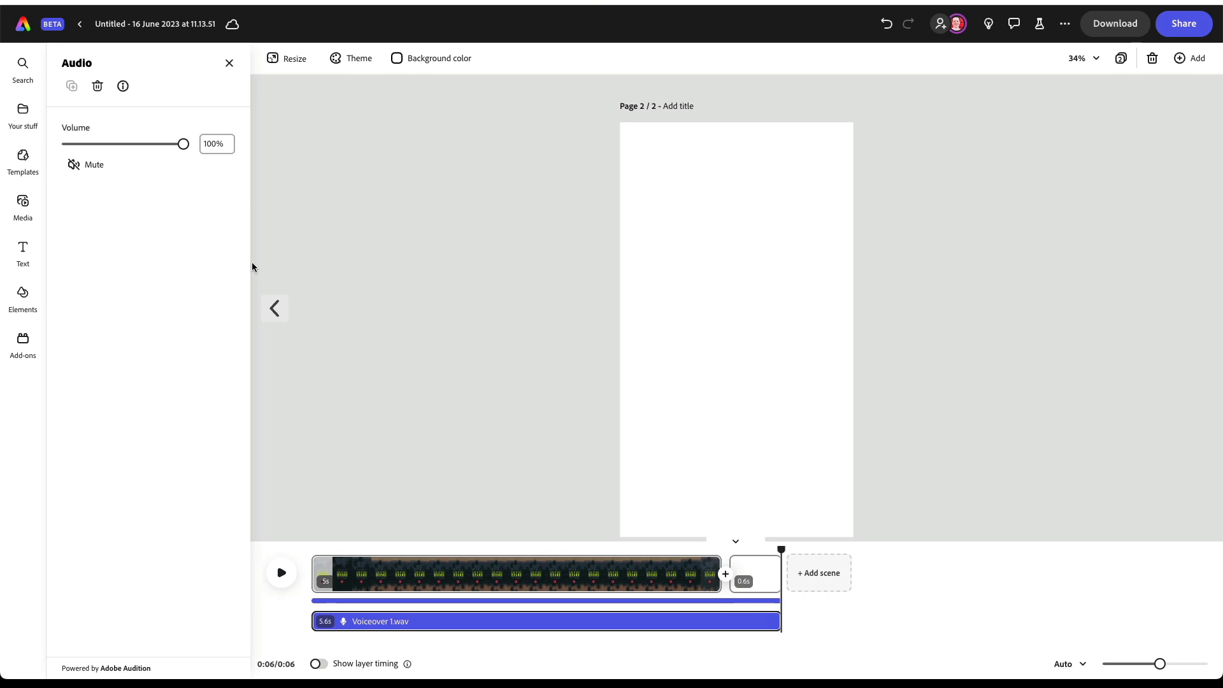
Step: Set the Chill Out Lofi Hiphop track's volume to 15% and play the story with the voiceover
click(425, 606)
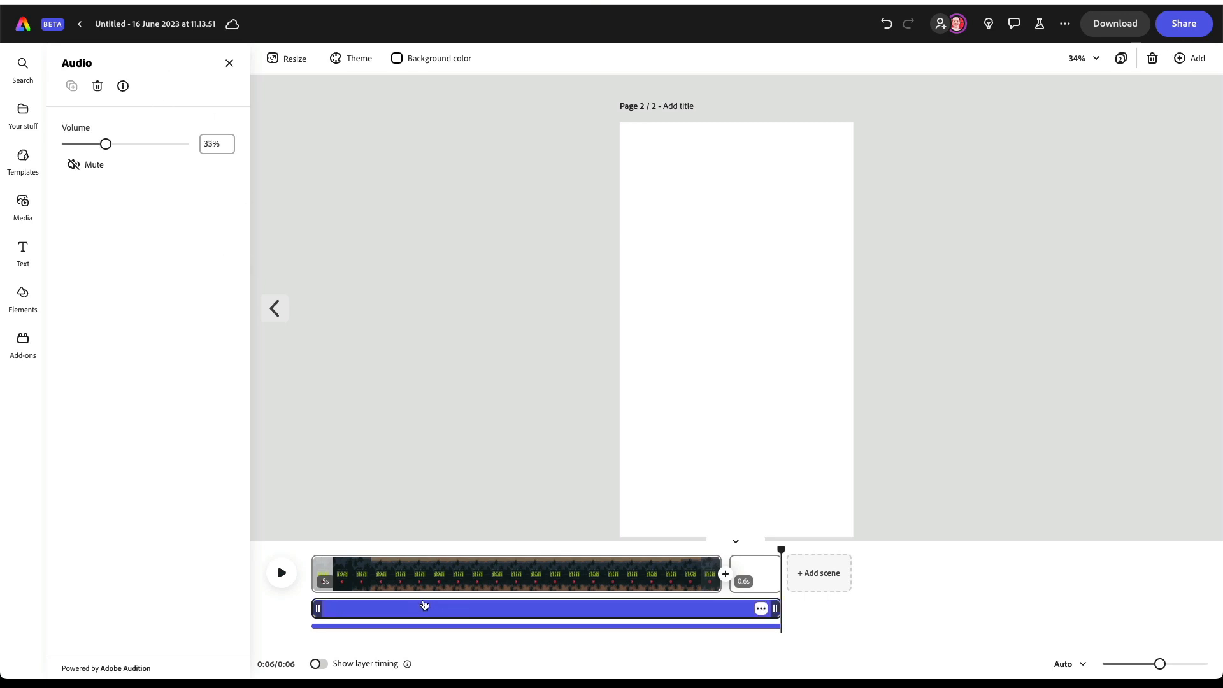
drag(106, 144, 83, 143)
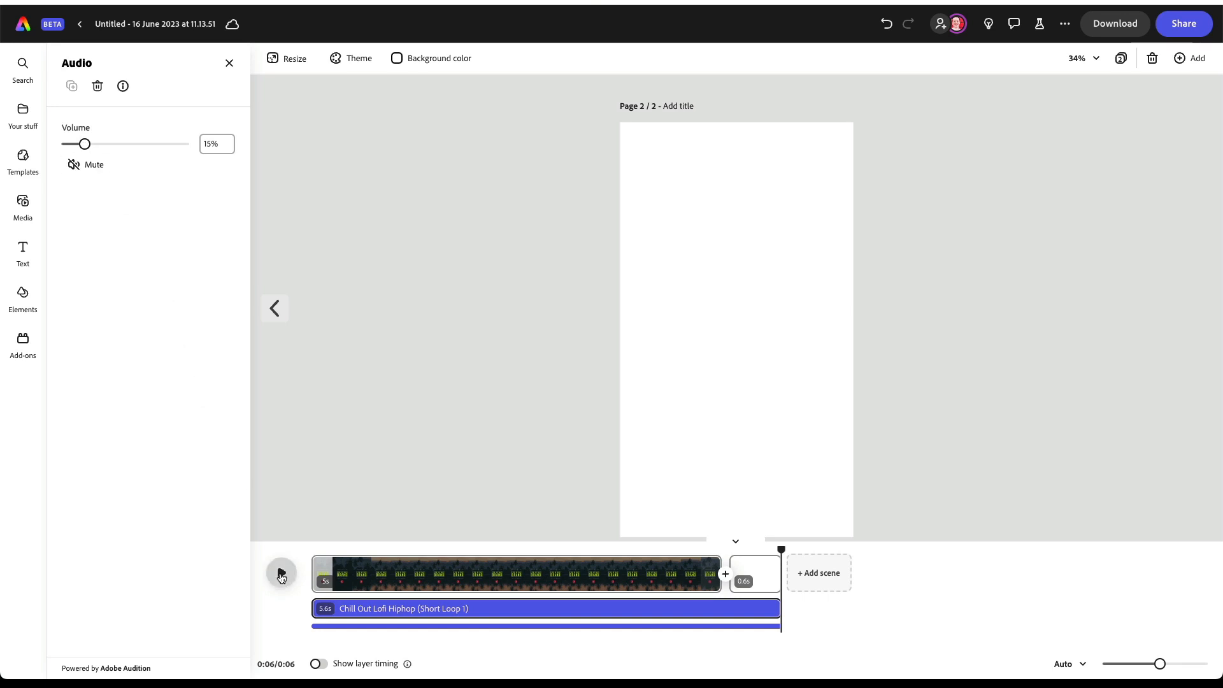
click(281, 573)
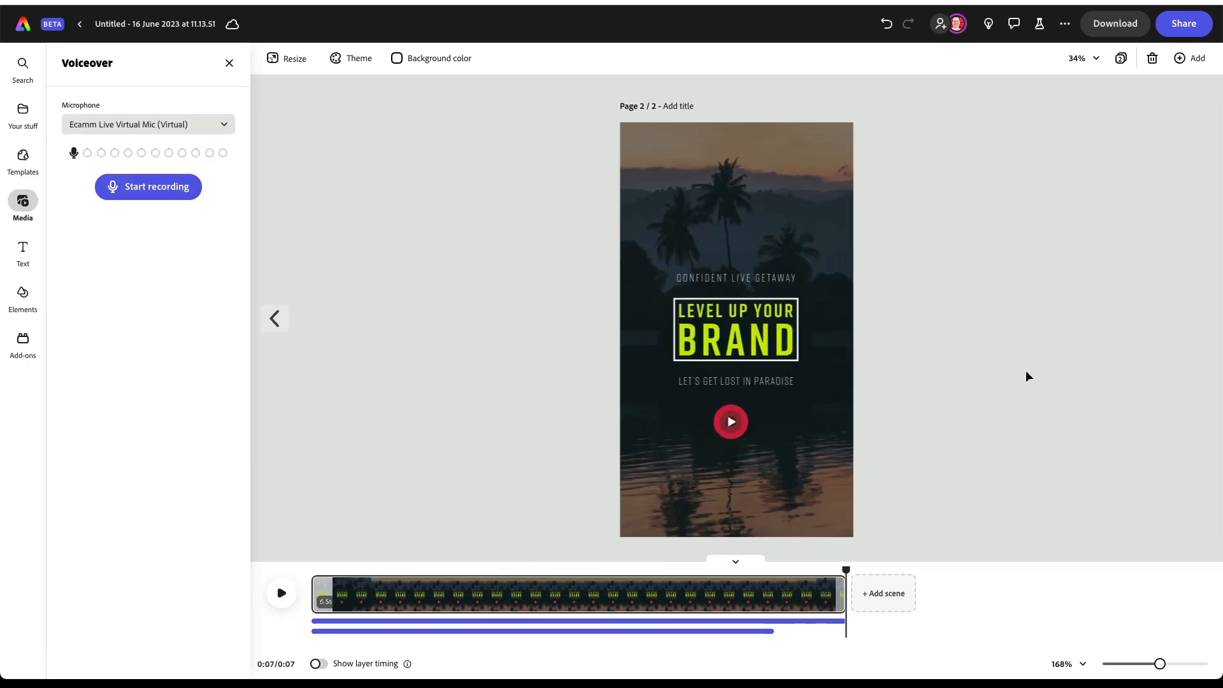
Step: Give the red play button graphic a soft Fade in animation lasting 2.9 s and preview the story page
click(733, 422)
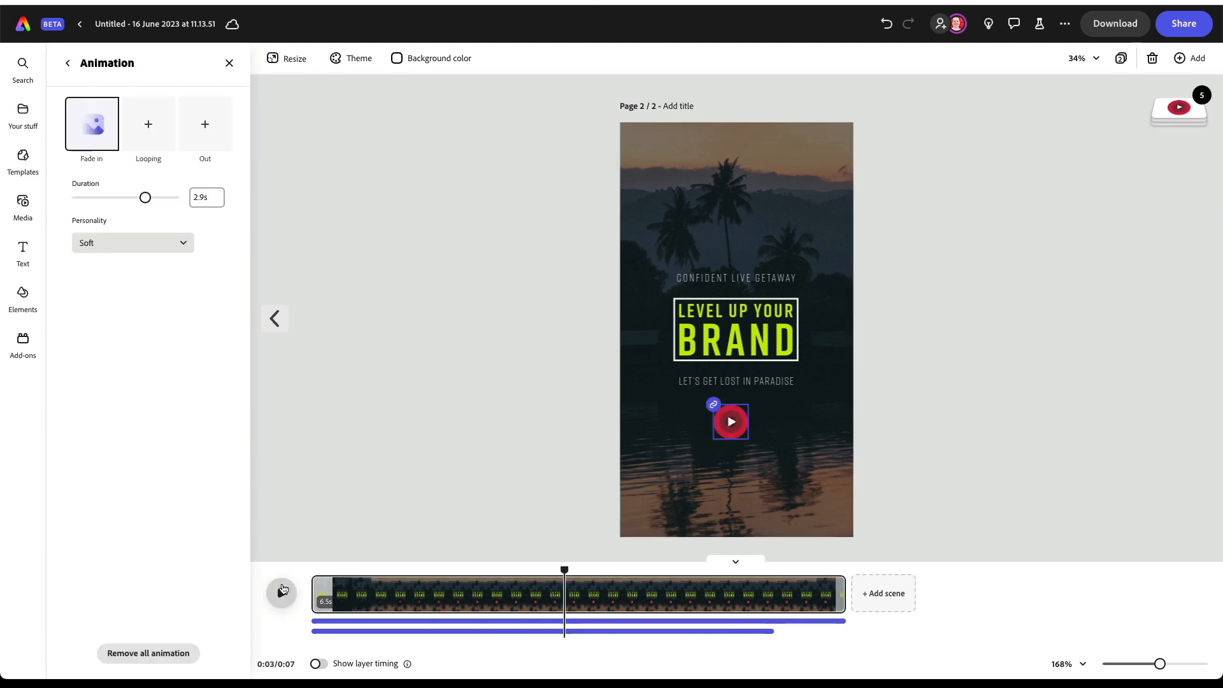
click(282, 587)
click(282, 587)
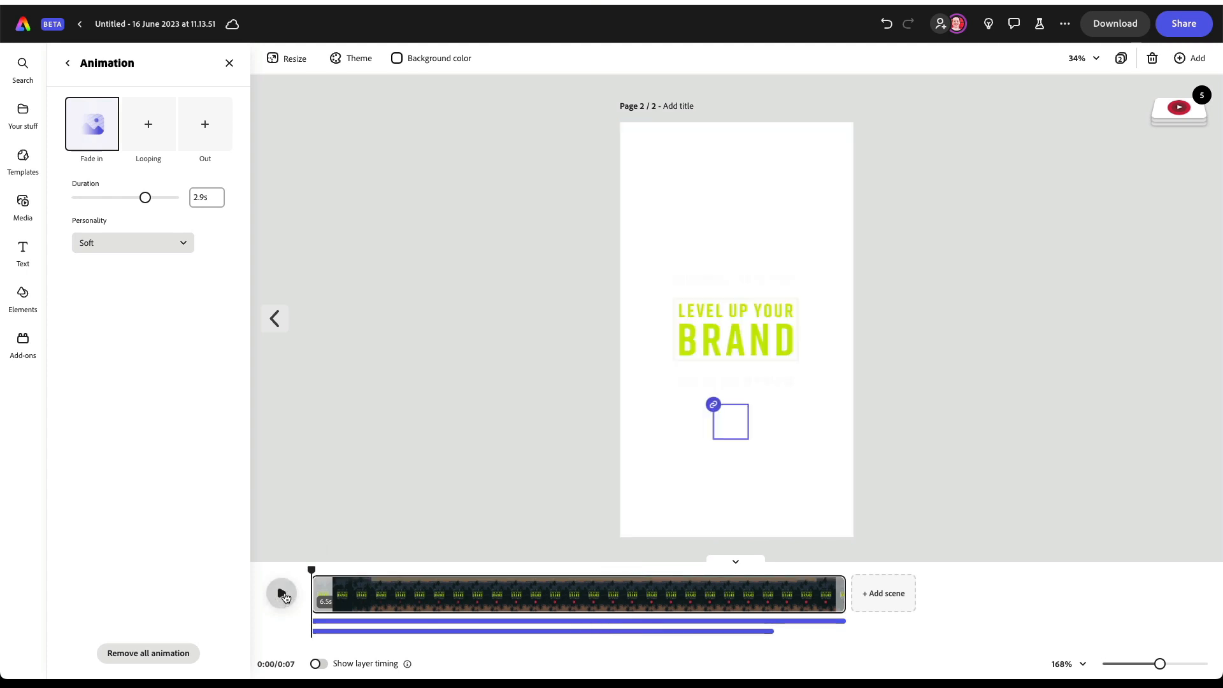
click(281, 594)
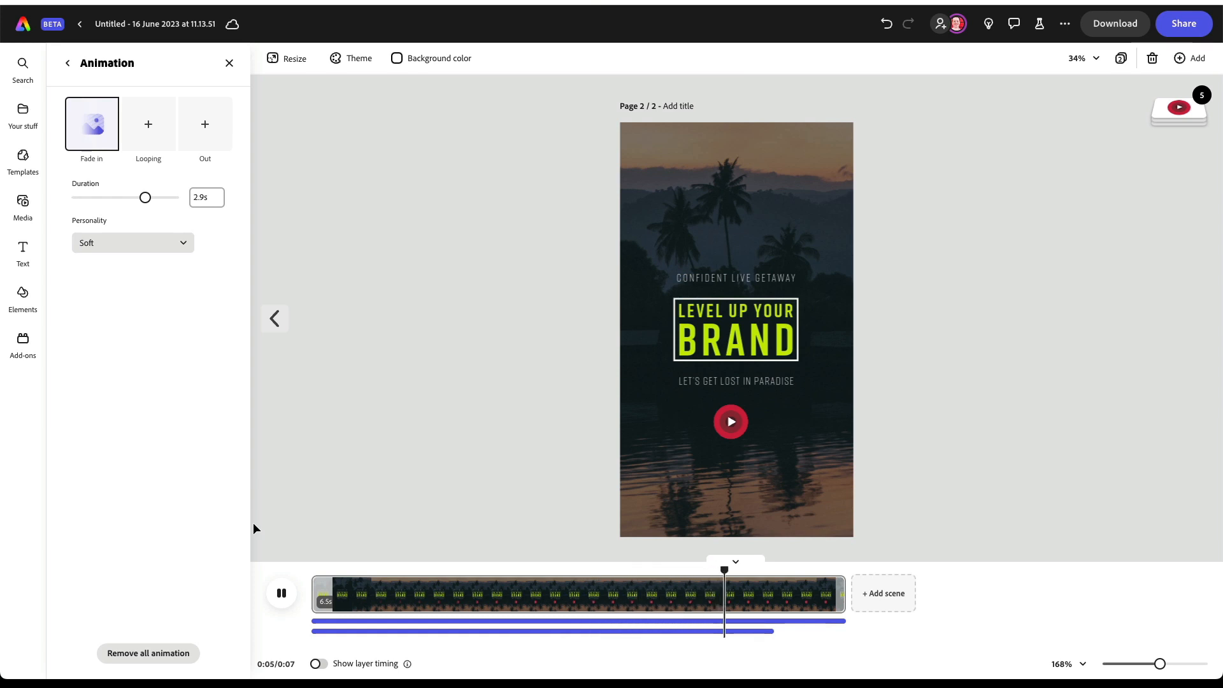
Step: Examine the download format and resolution options for the selected page and the options for sharing and inviting collaborators
click(1117, 25)
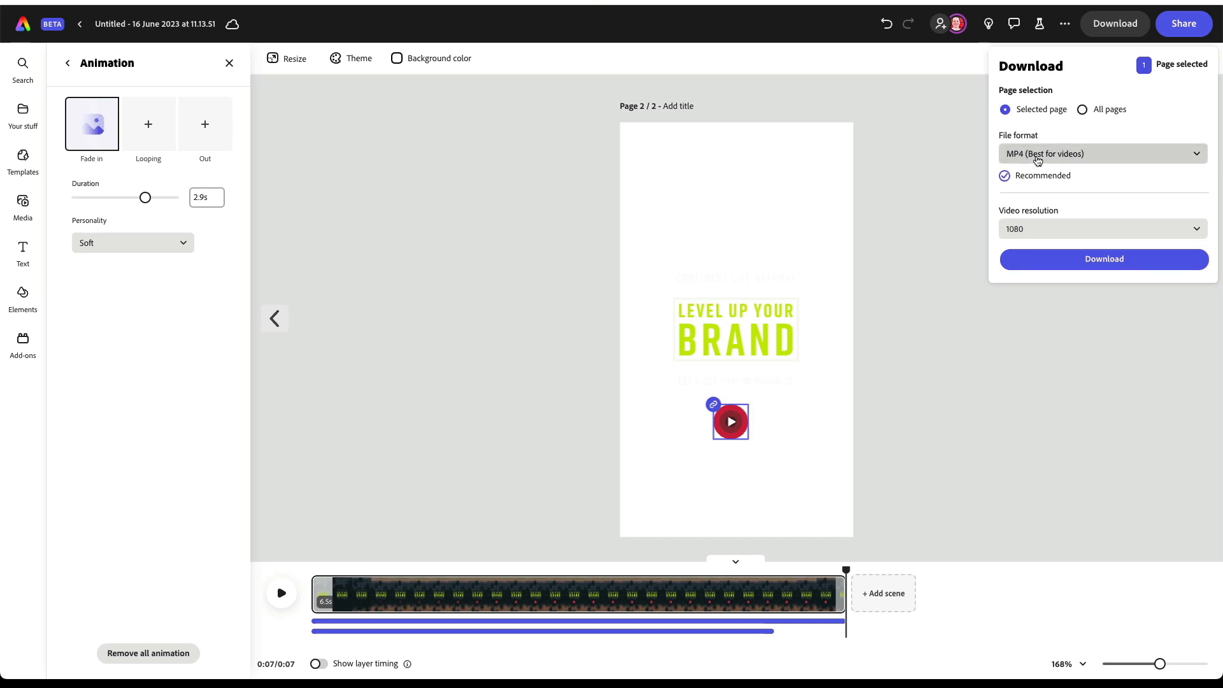
click(1183, 24)
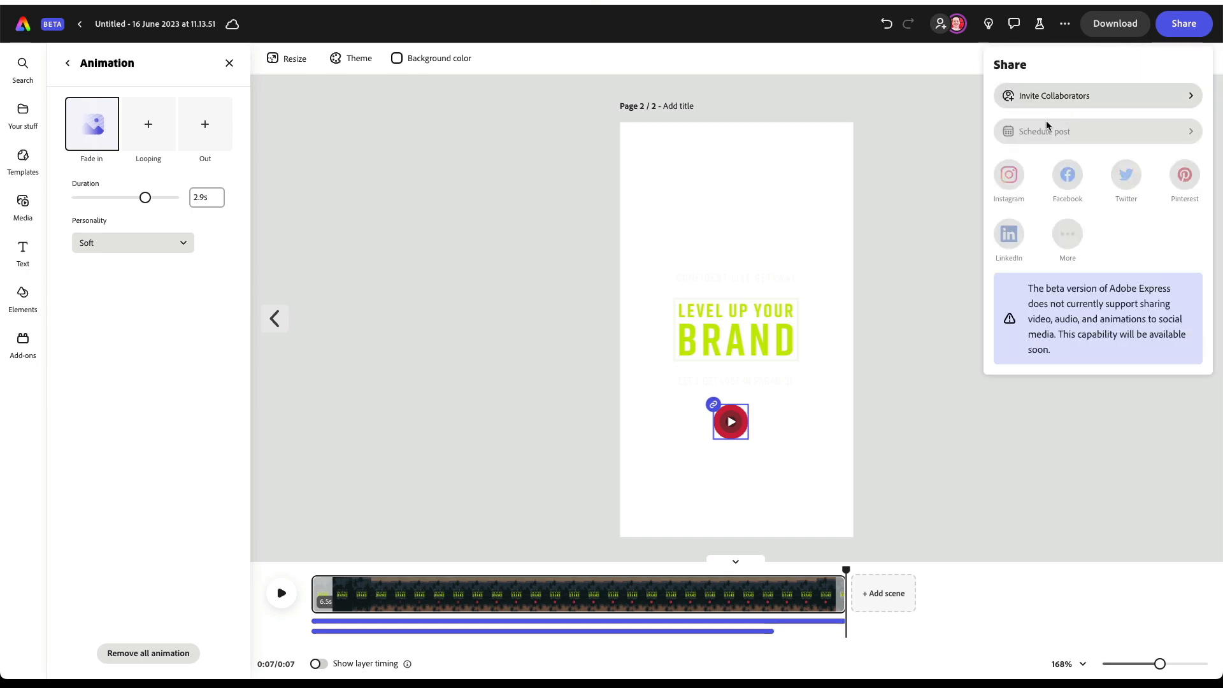
click(1122, 95)
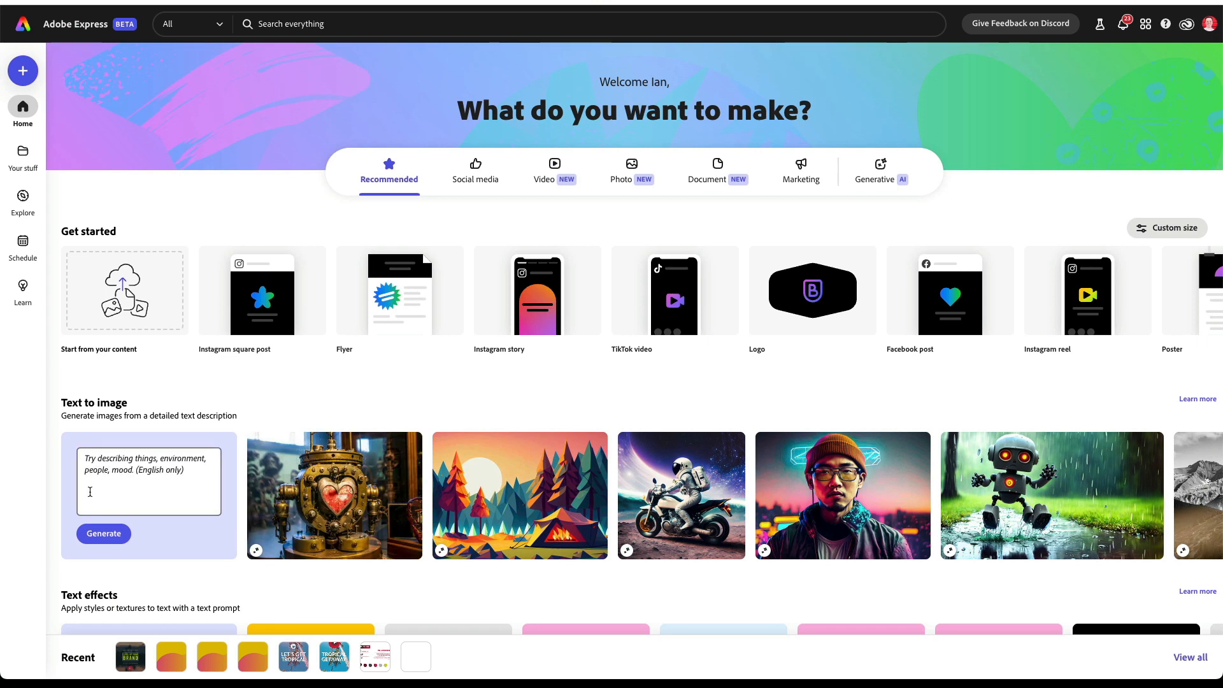
Step: Generate a text-to-image design from the prompt "tropical trees by a beach with mountains in the distance"
click(121, 481)
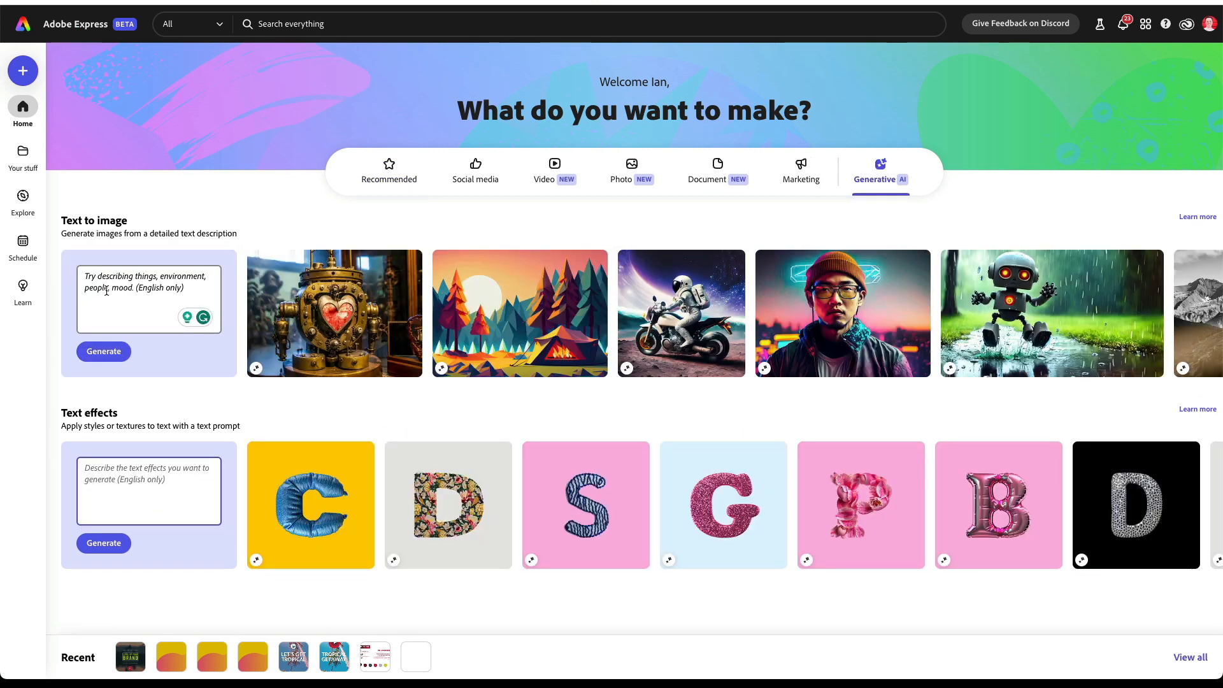
click(106, 291)
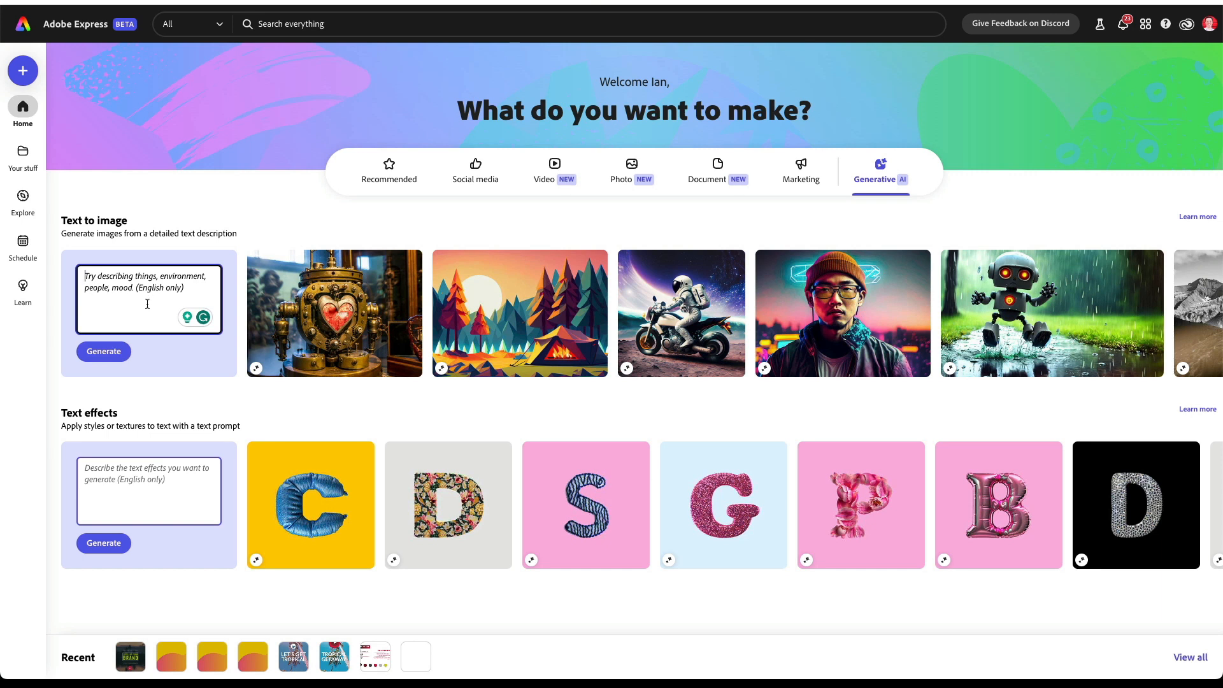
text(tropical trees by a beach with mountains in the distance)
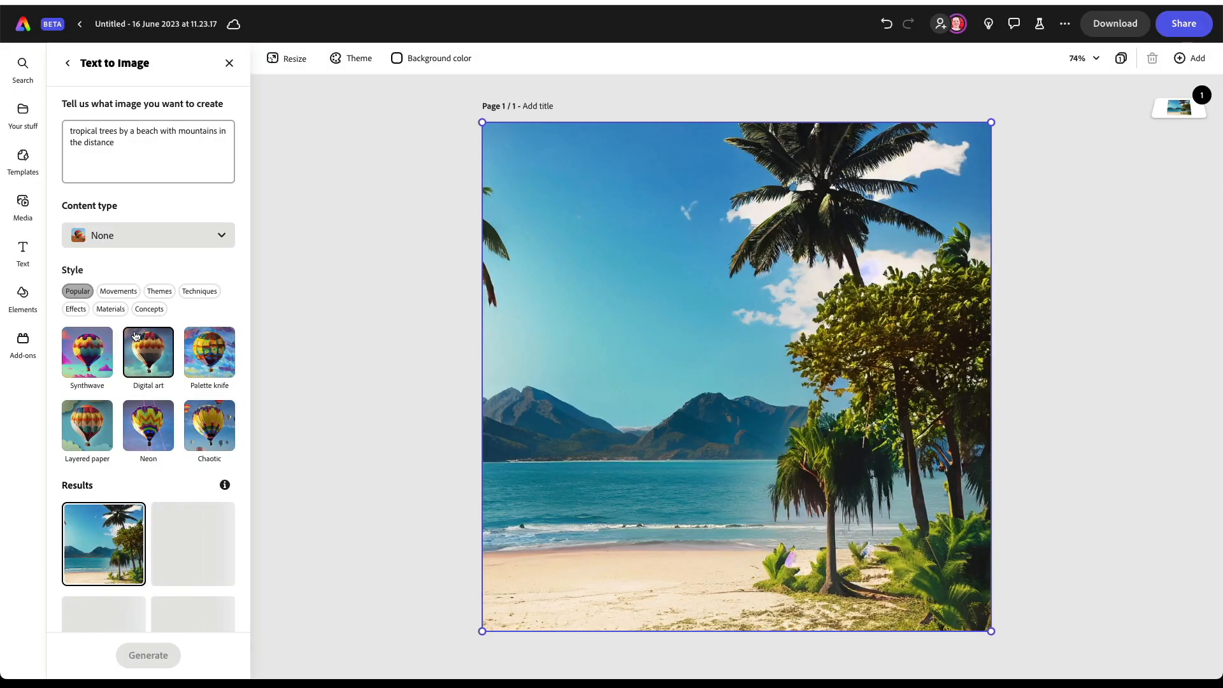
Step: Try the second, third and fourth generated beach images on the page and settle on the third
scroll(135, 336, down, 3)
mouse_move(126, 443)
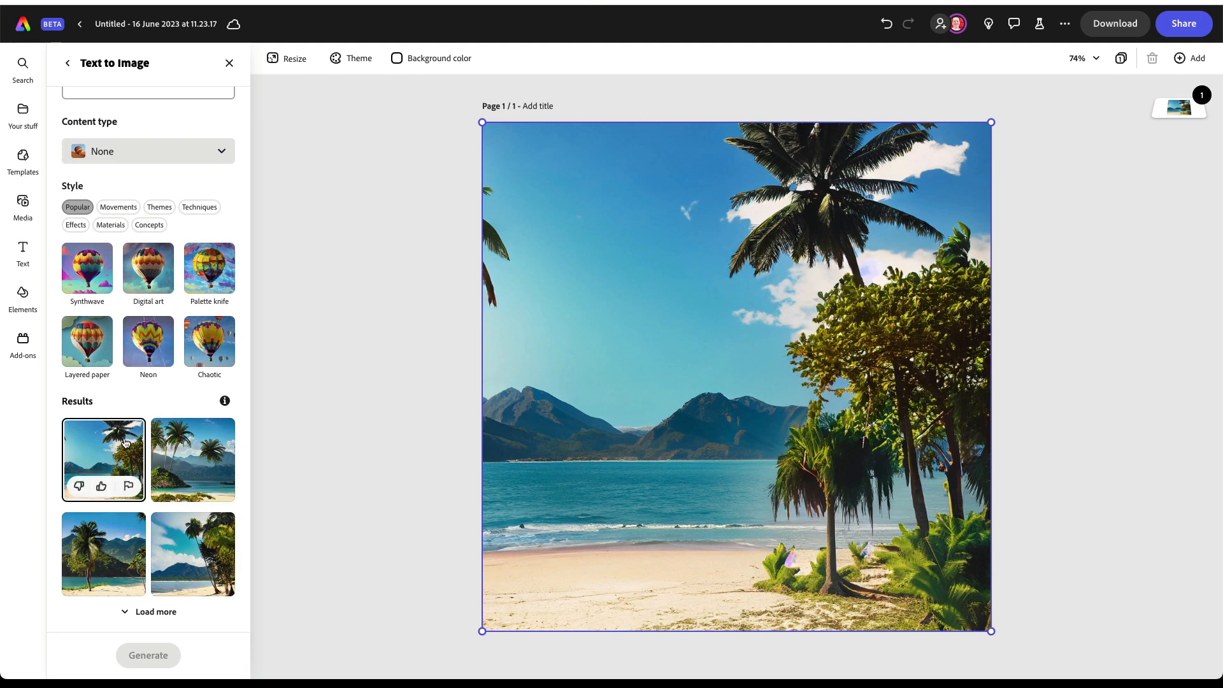
click(191, 459)
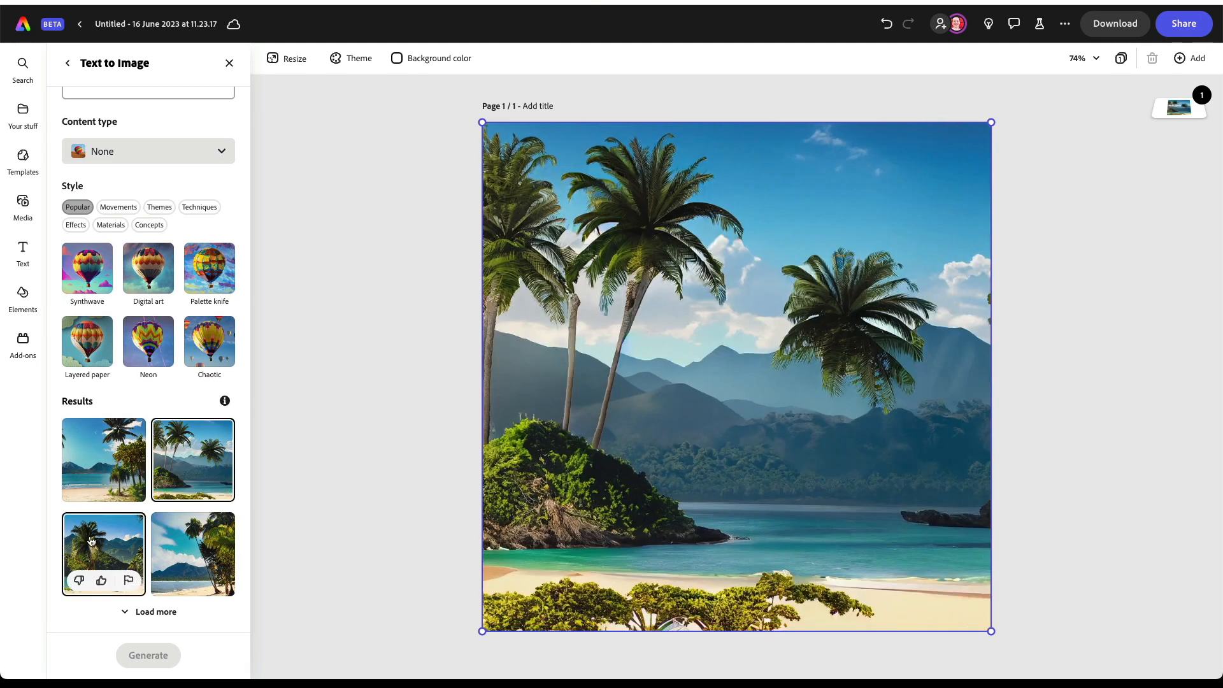
click(105, 553)
click(182, 545)
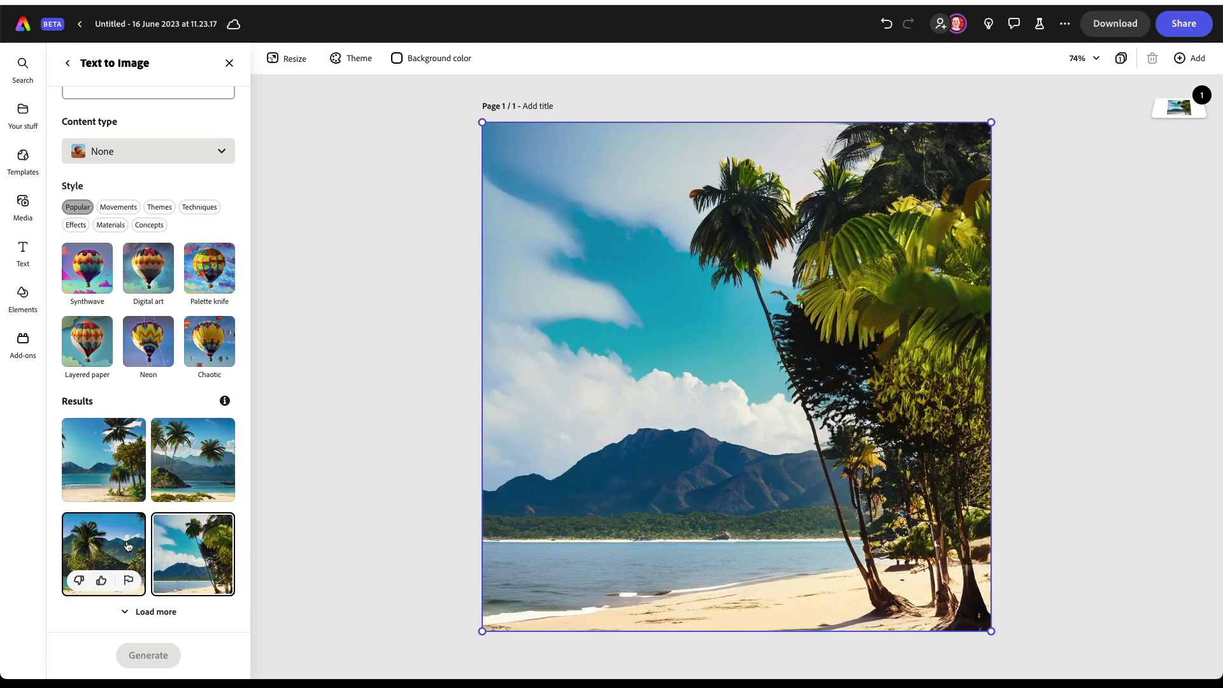
click(104, 550)
Step: Try the Digital art style on the beach image, and regenerate it in the Linocut style using the third result
scroll(82, 353, up, 2)
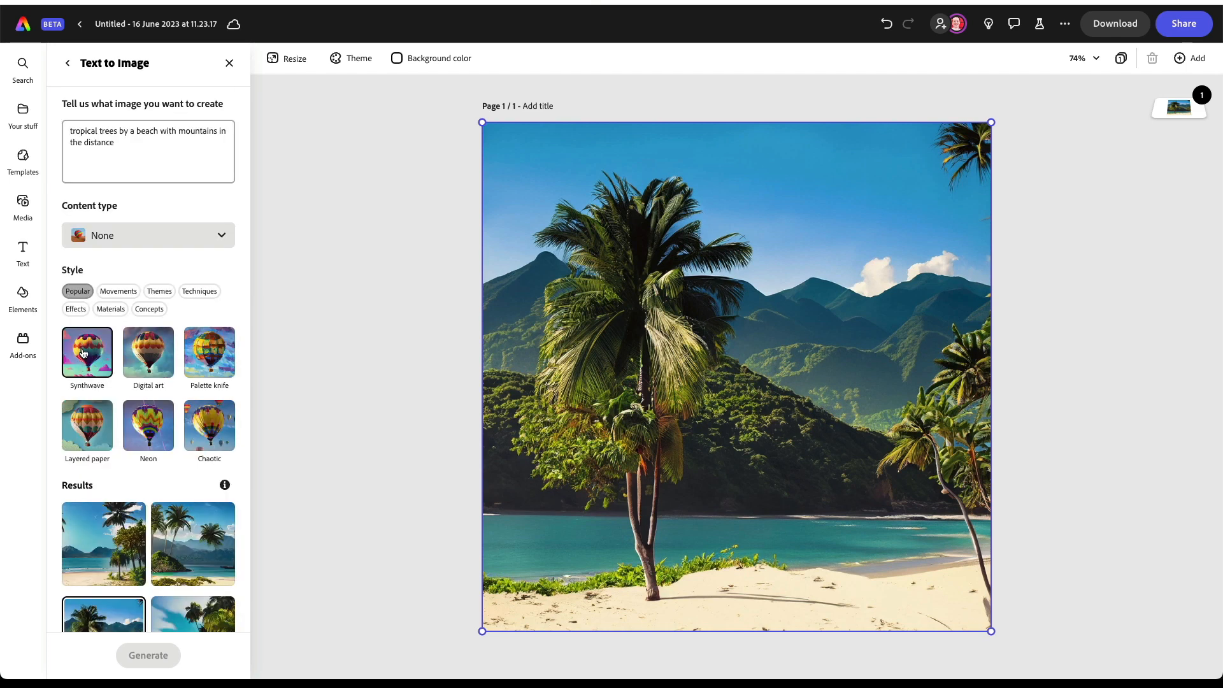
click(83, 353)
click(102, 340)
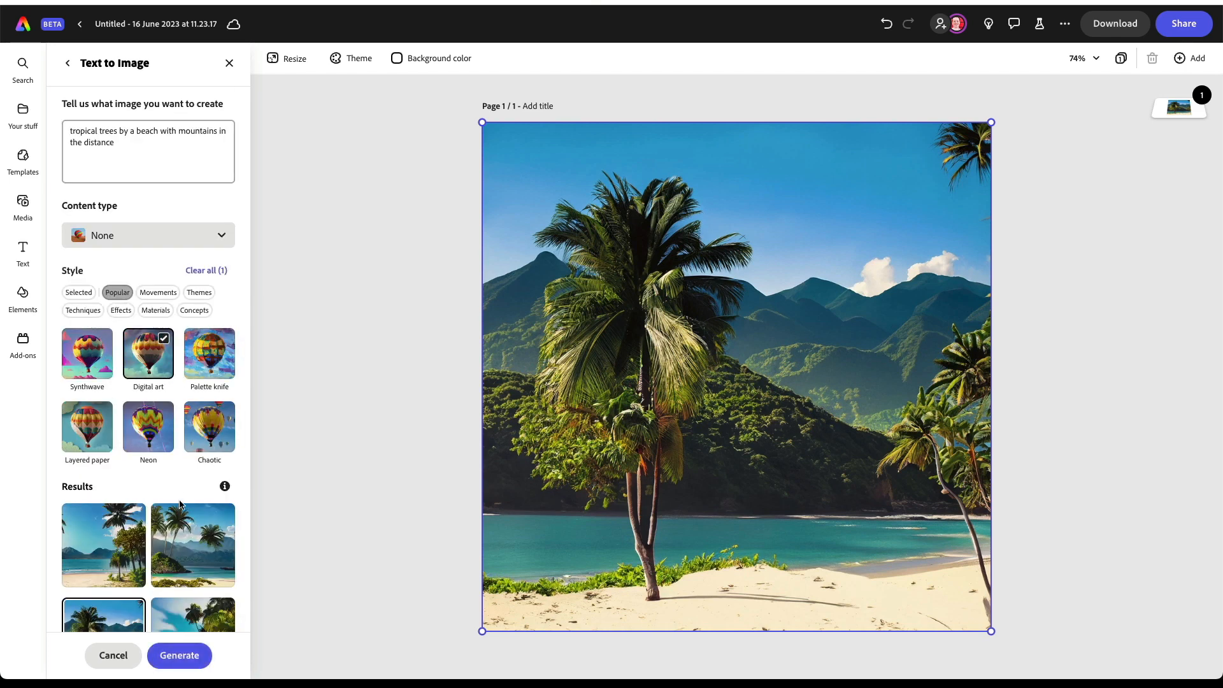
click(167, 658)
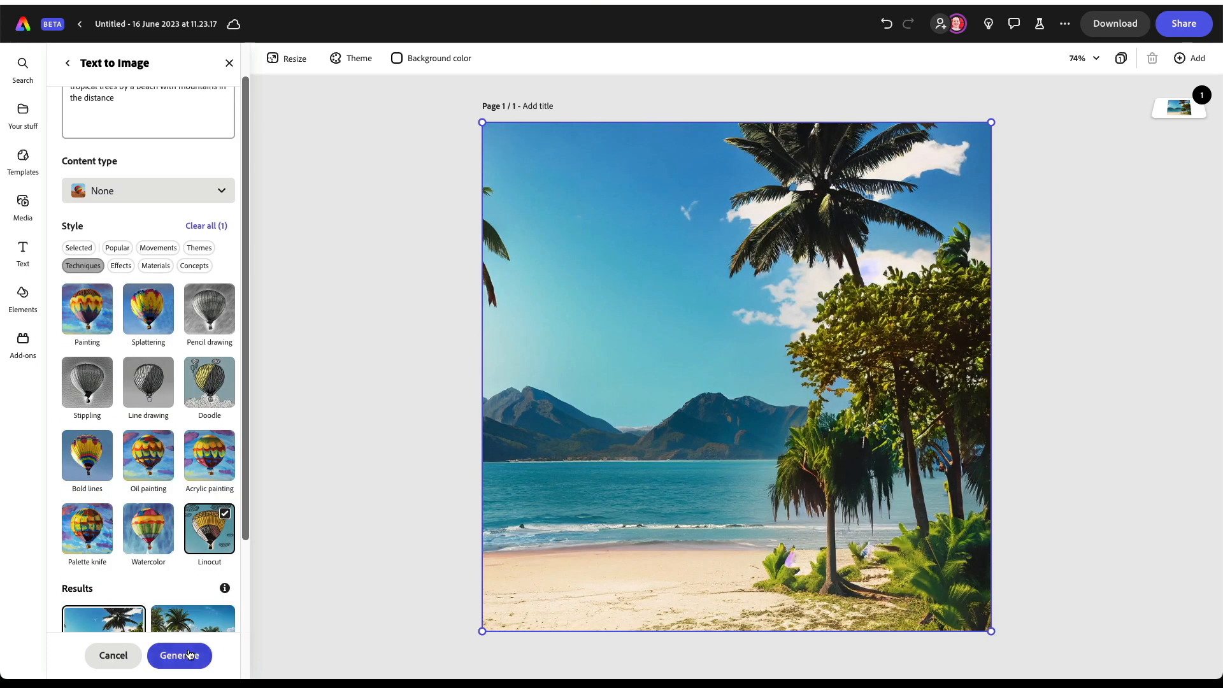
click(182, 656)
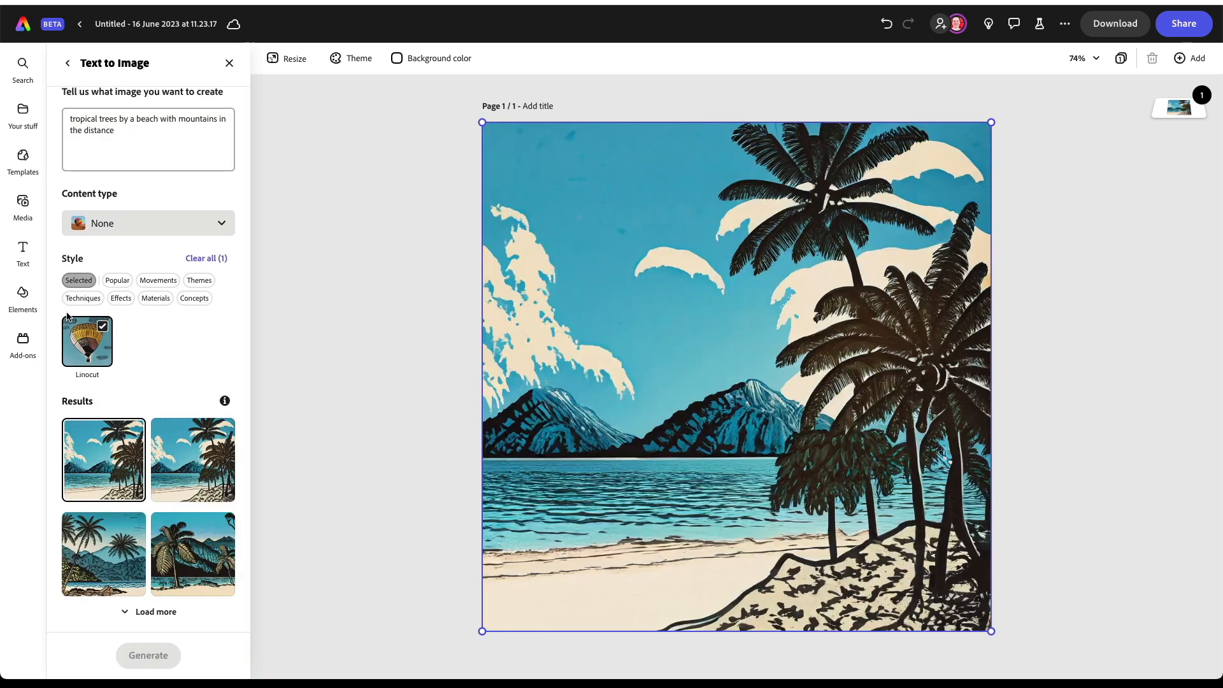
click(102, 548)
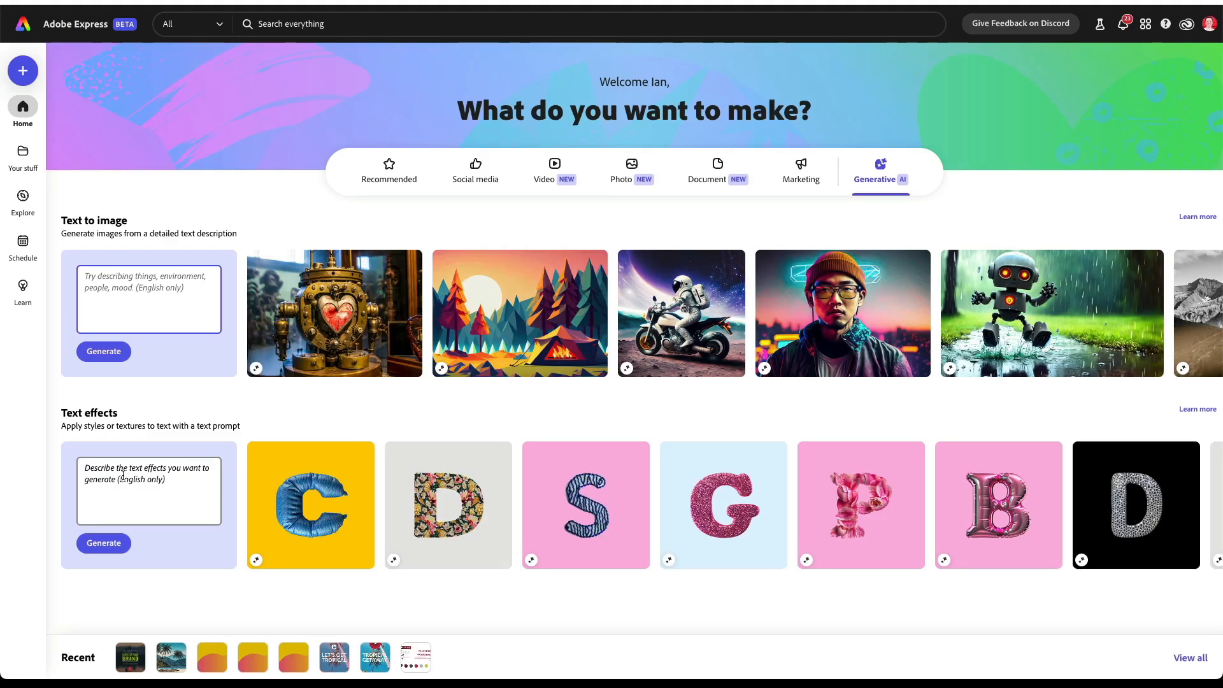
Step: Start a text effects design from the floral hand embroidery pattern sample and switch its effect to Blue & gold marble
click(125, 503)
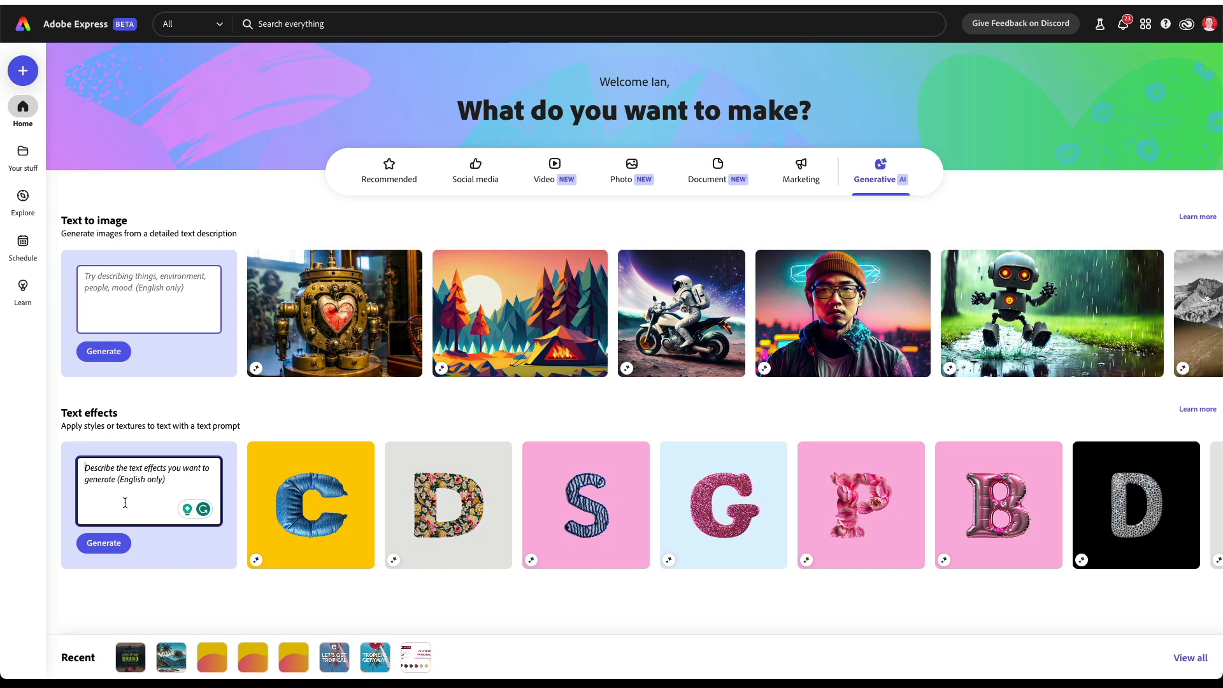
scroll(701, 504, right, 1)
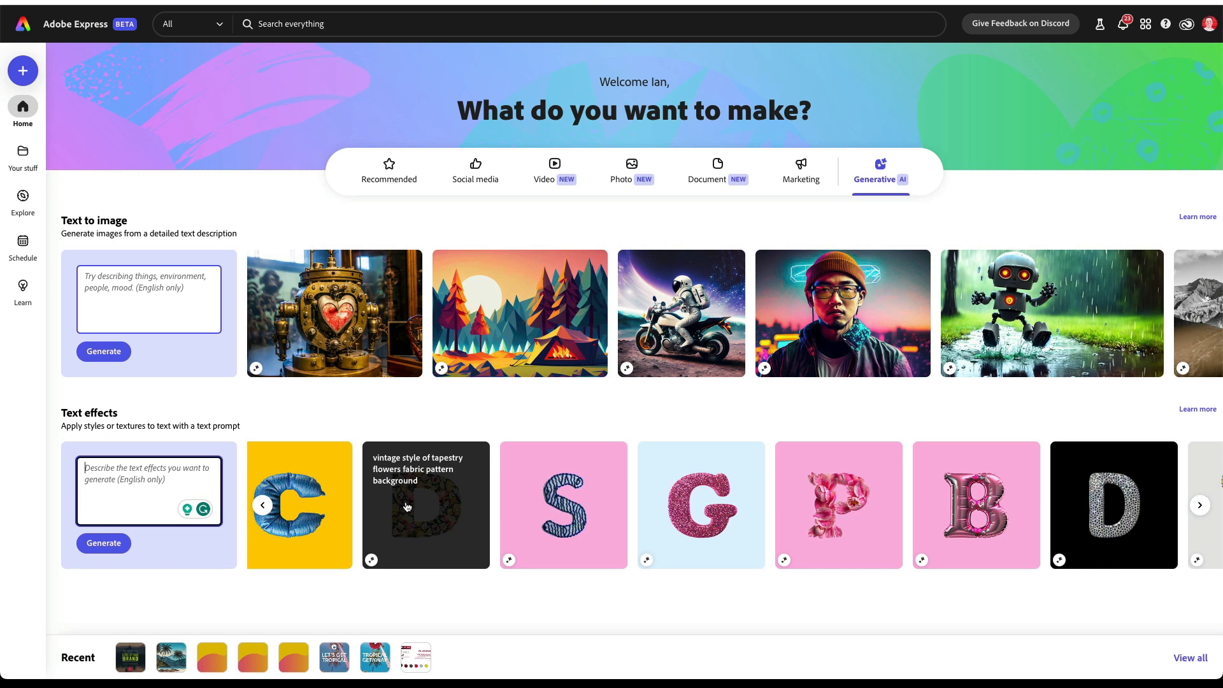
scroll(406, 506, right, 5)
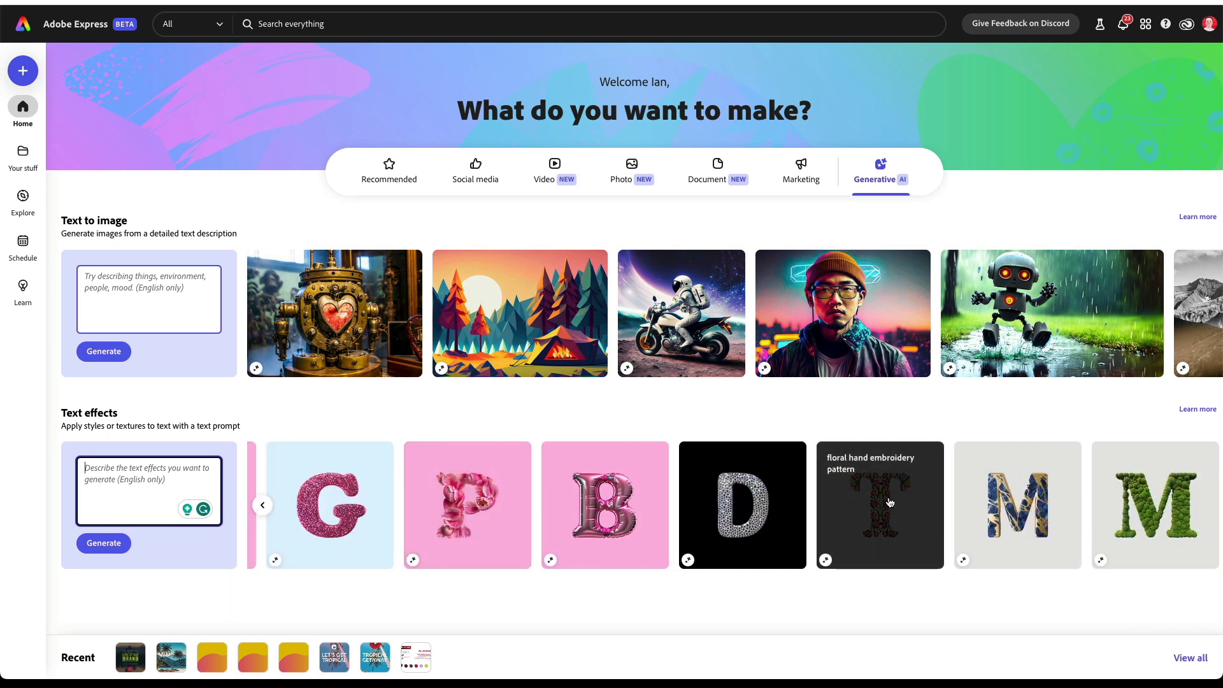
click(890, 502)
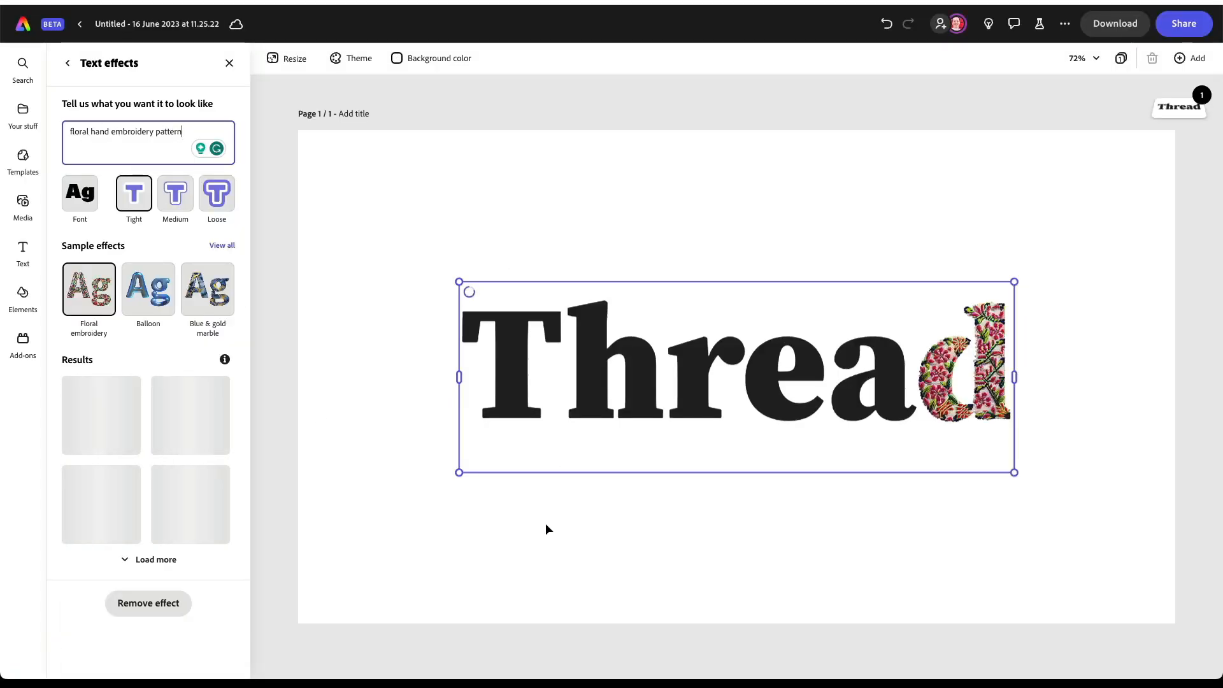
click(209, 289)
Step: Replace the word "Thread" with "Confident Live" on two lines and apply the pink glitter text effect
double_click(737, 369)
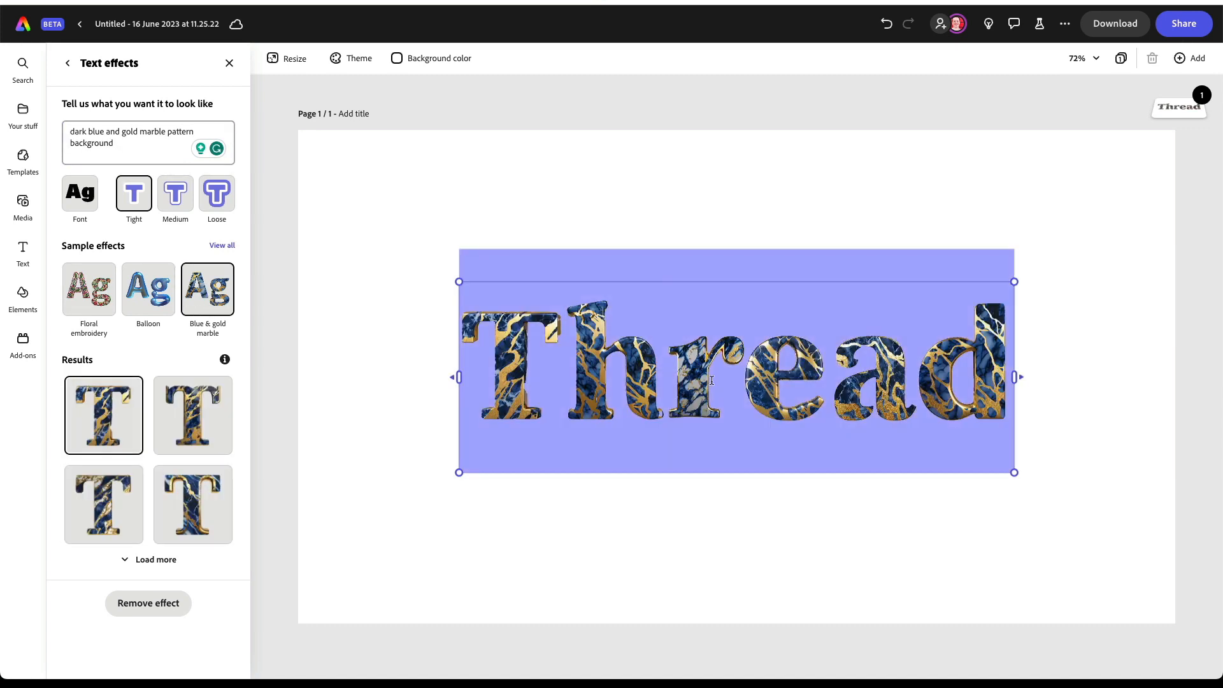
text(Co)
text(ident)
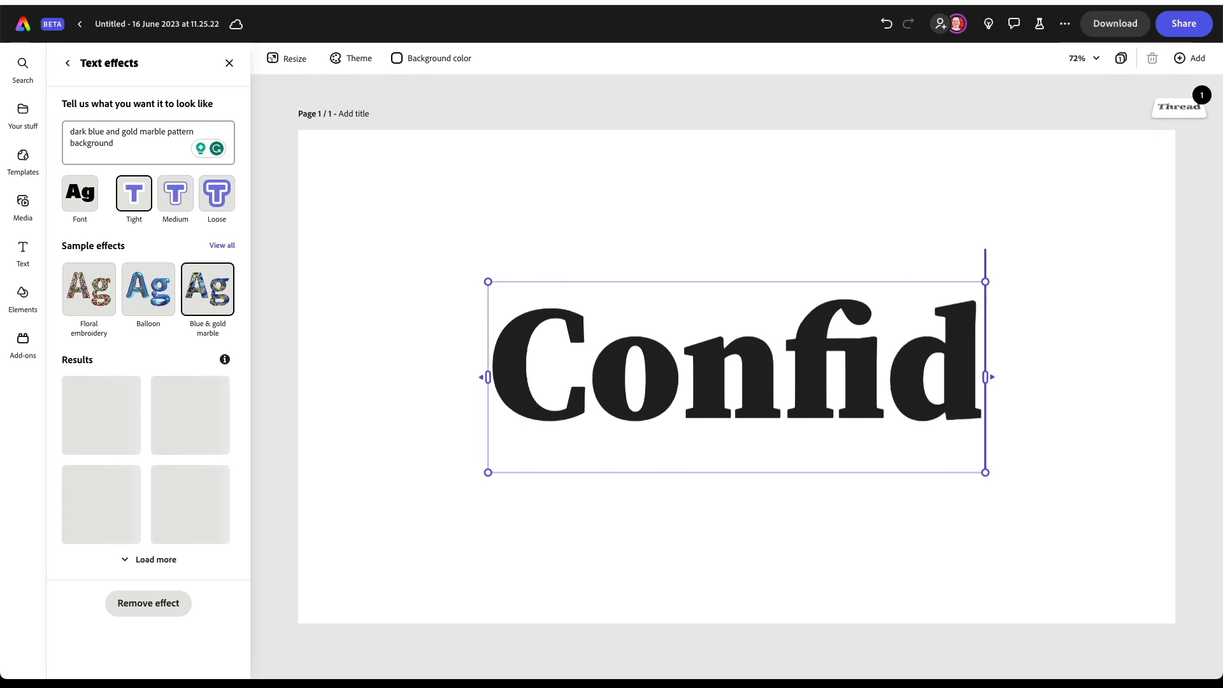
key(Return)
text(Live)
click(222, 246)
click(87, 396)
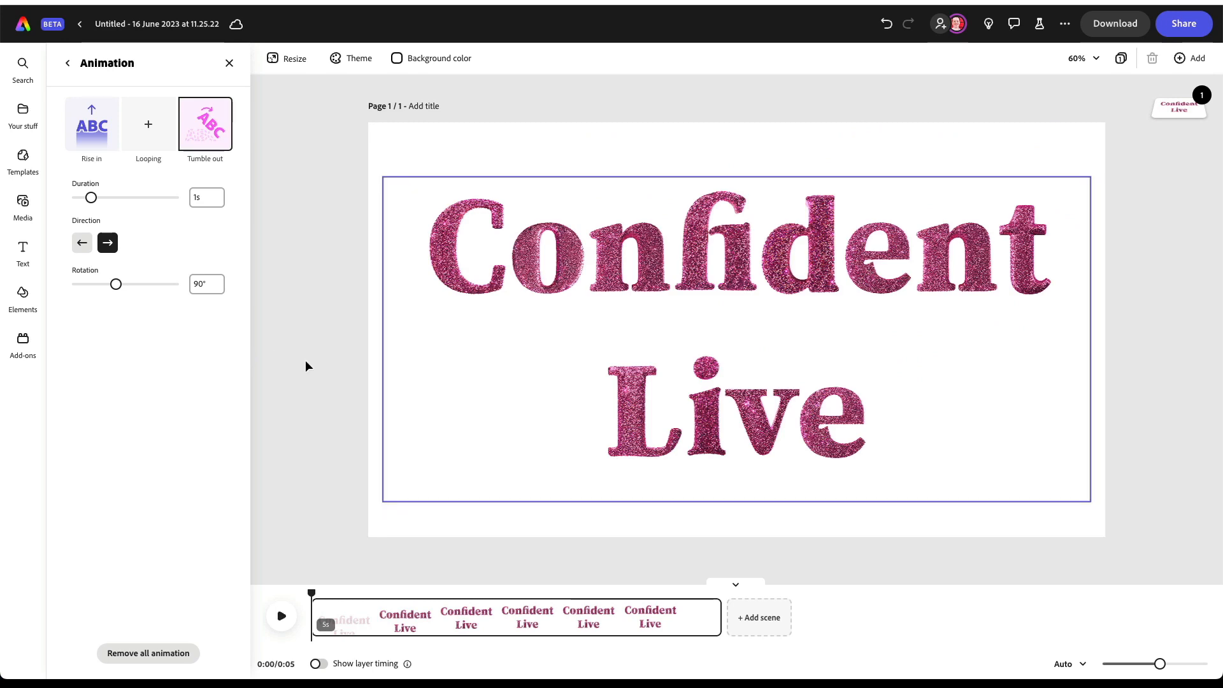
Step: Play back the animation on the pink glitter "Confident Live" text
click(281, 616)
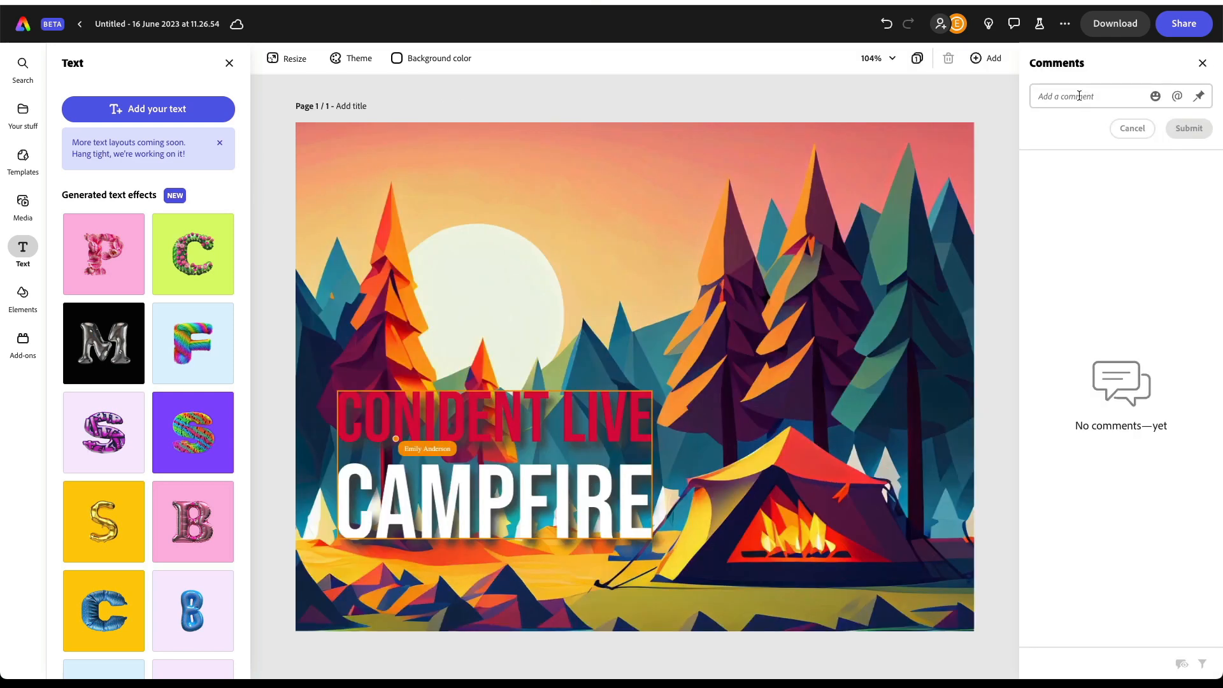
Step: Submit the comment "Do you like the logo here?" on the campfire design
click(1079, 95)
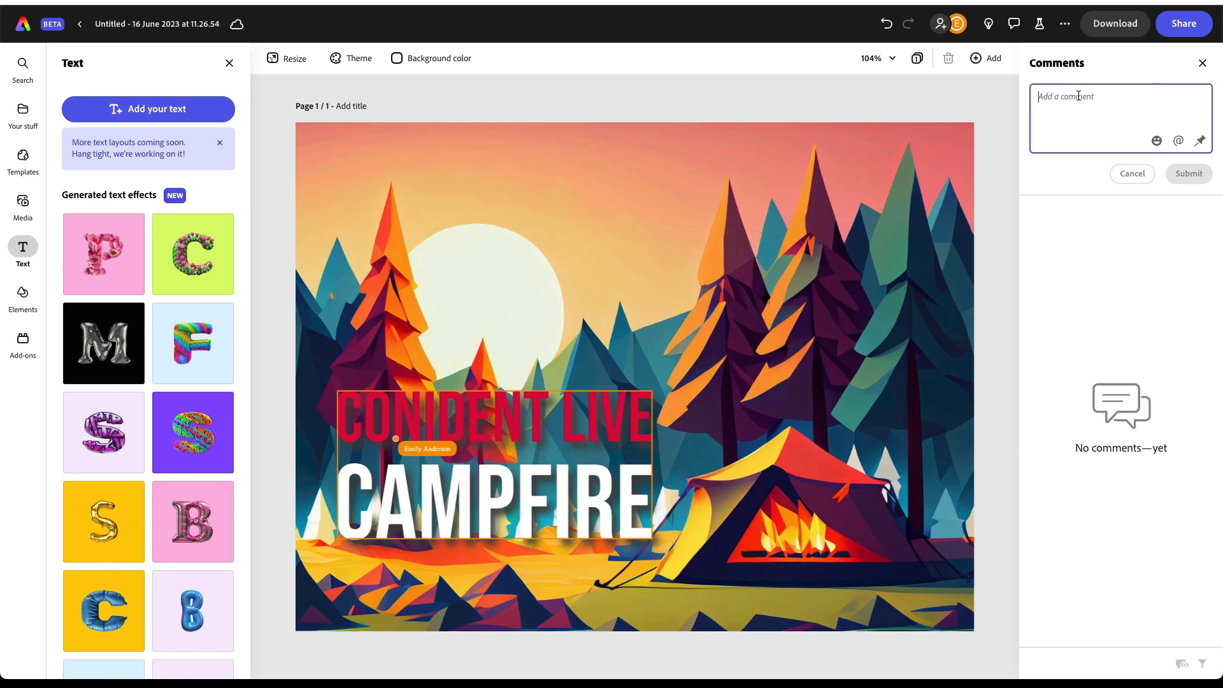
text(Do you like the logo here?)
click(1189, 173)
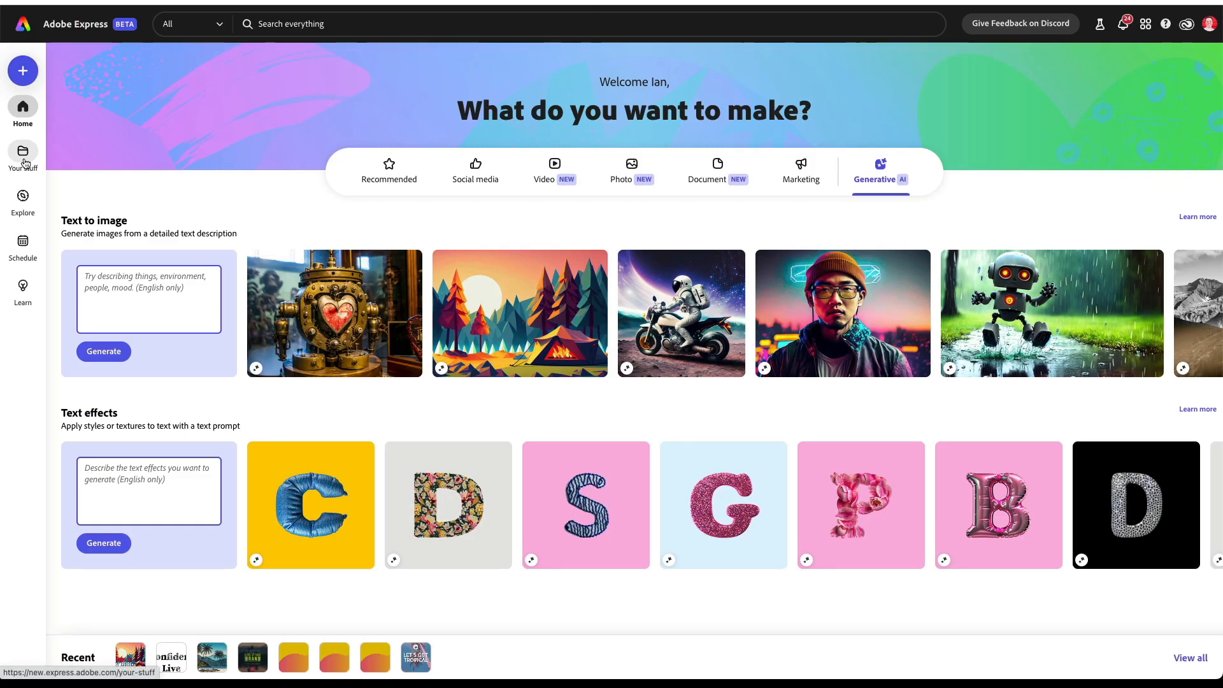
Step: Open the Confident Live Brand among the saved brands and examine its logos, colours, fonts and graphics
click(24, 159)
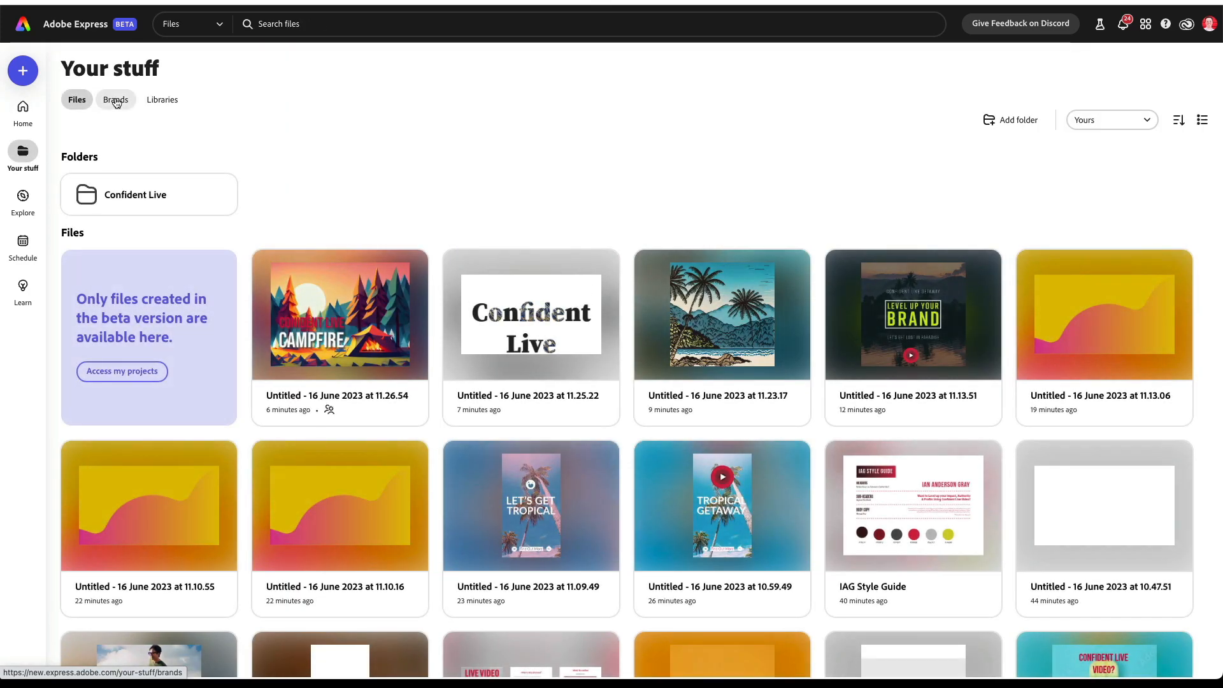
click(115, 100)
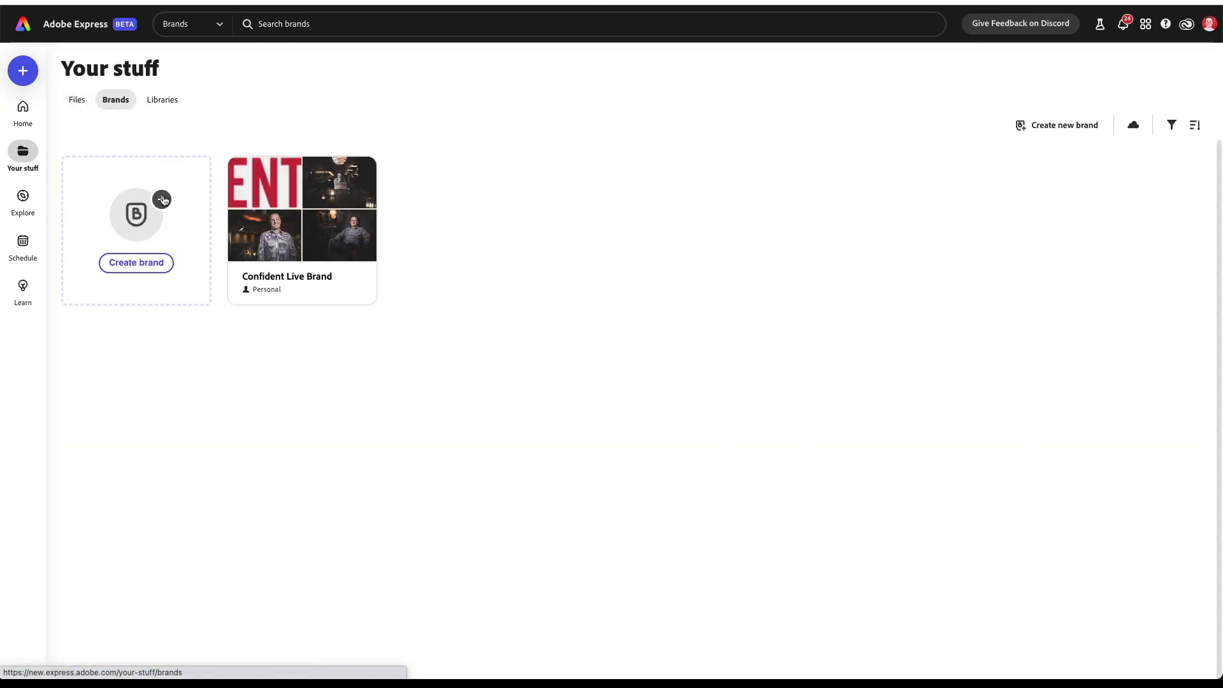
click(316, 230)
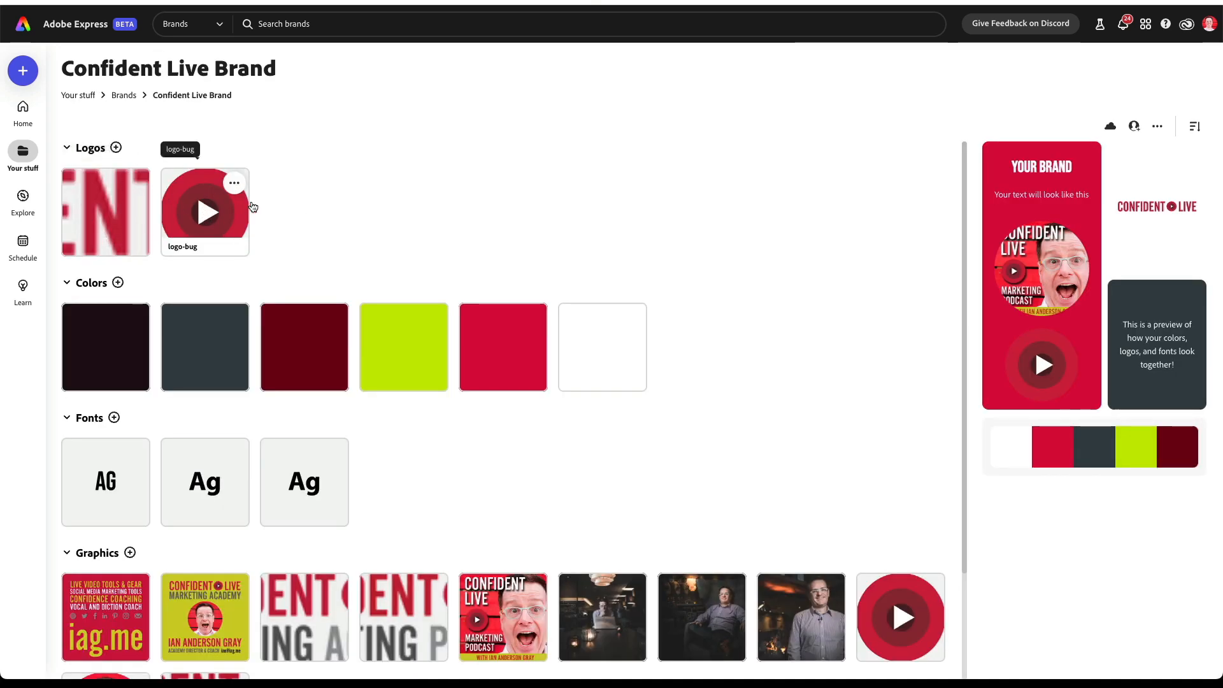
scroll(382, 379, down, 2)
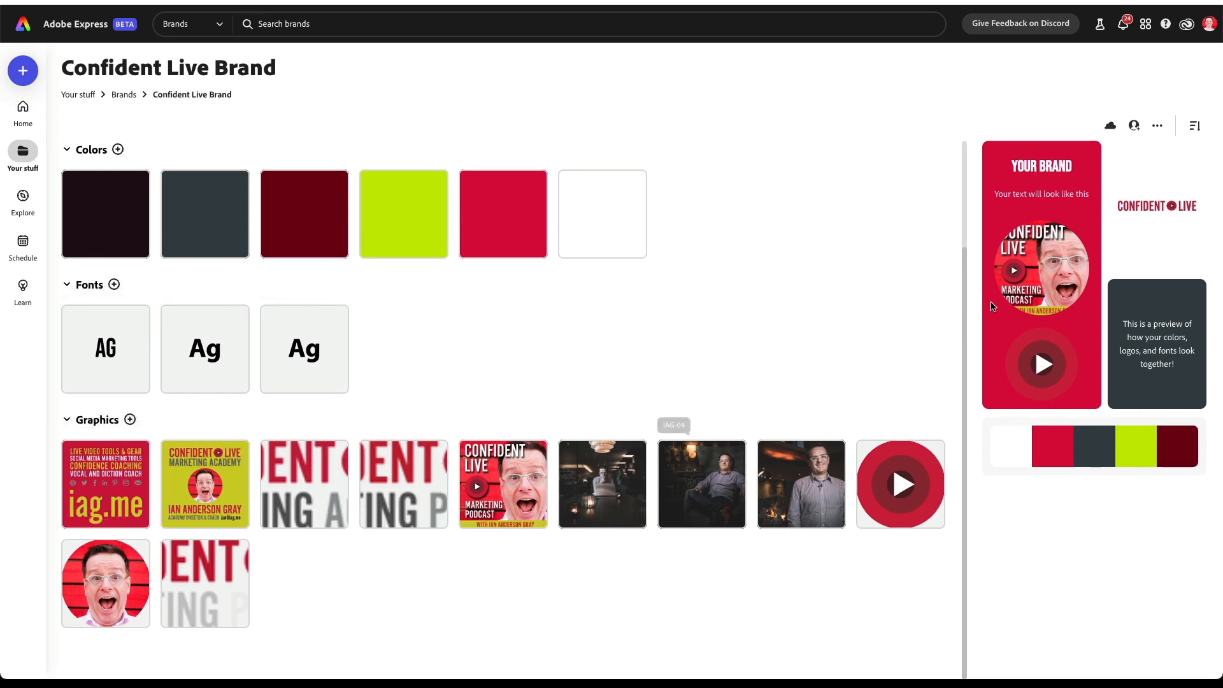
scroll(1117, 318, up, 1)
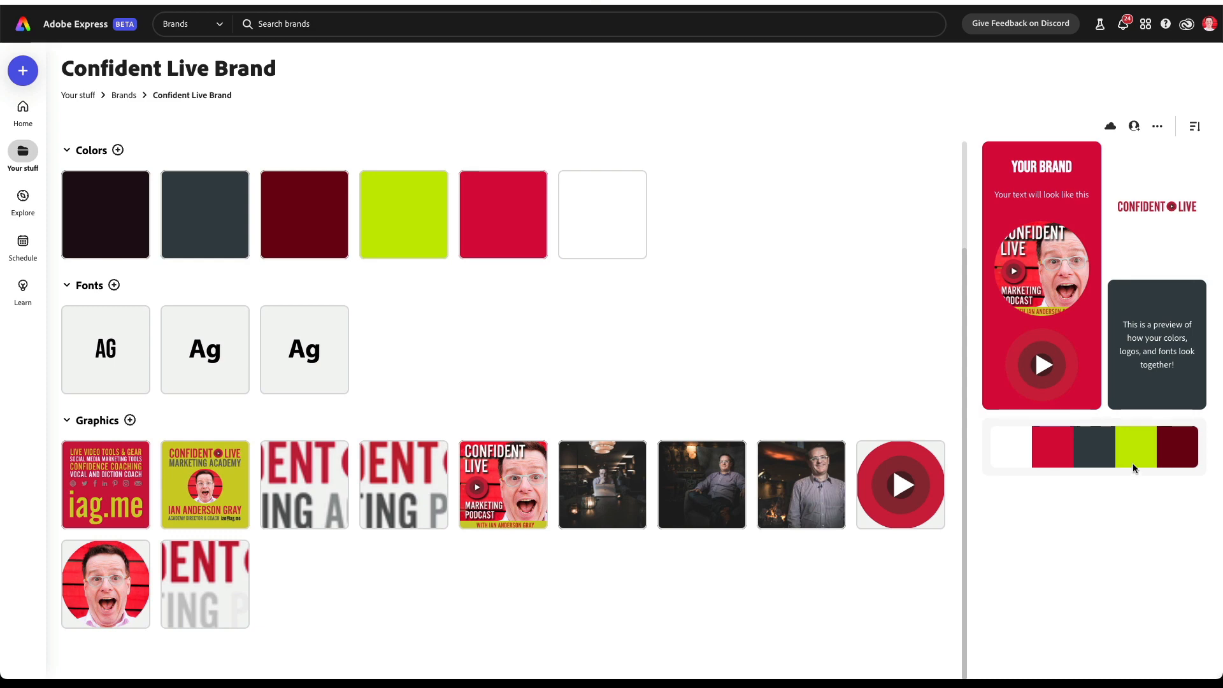
Step: Go back to the saved files and open the Confident Live library
click(77, 95)
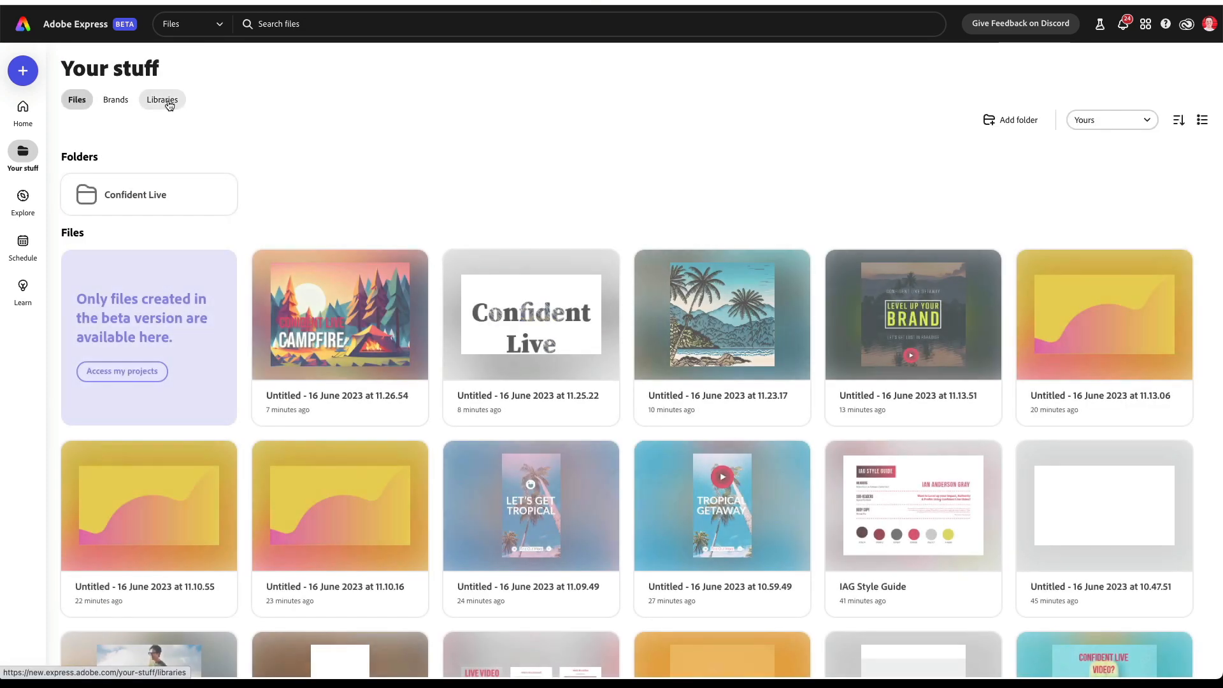
click(165, 101)
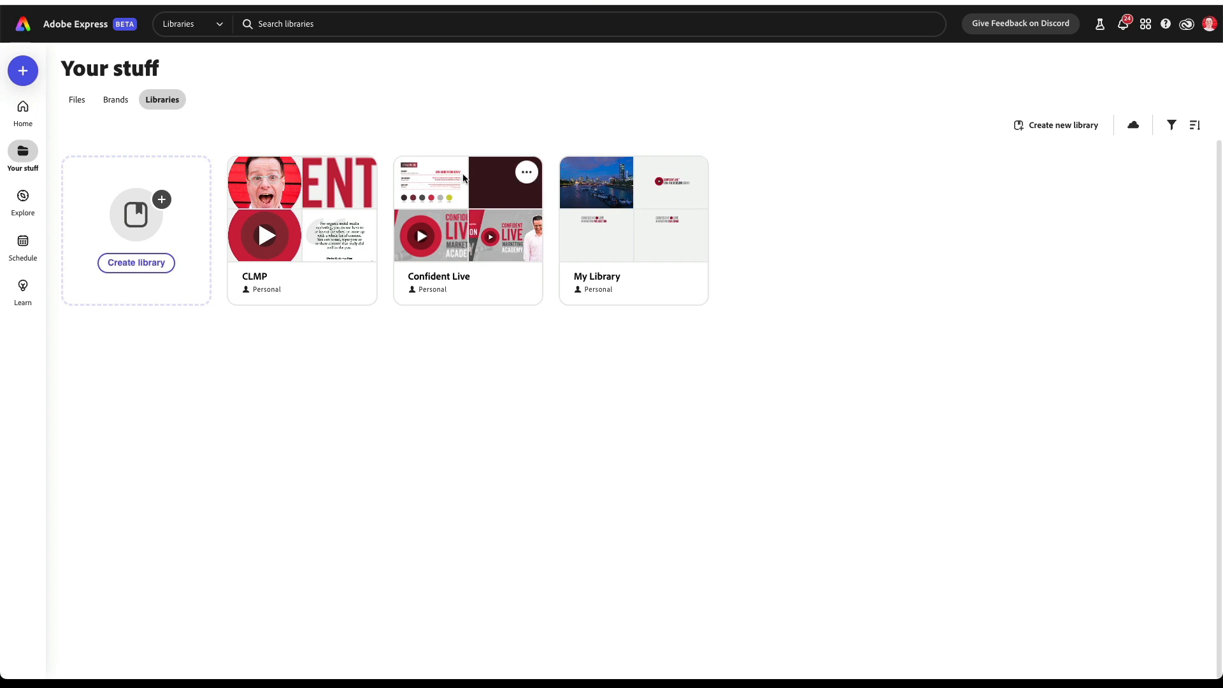
click(472, 192)
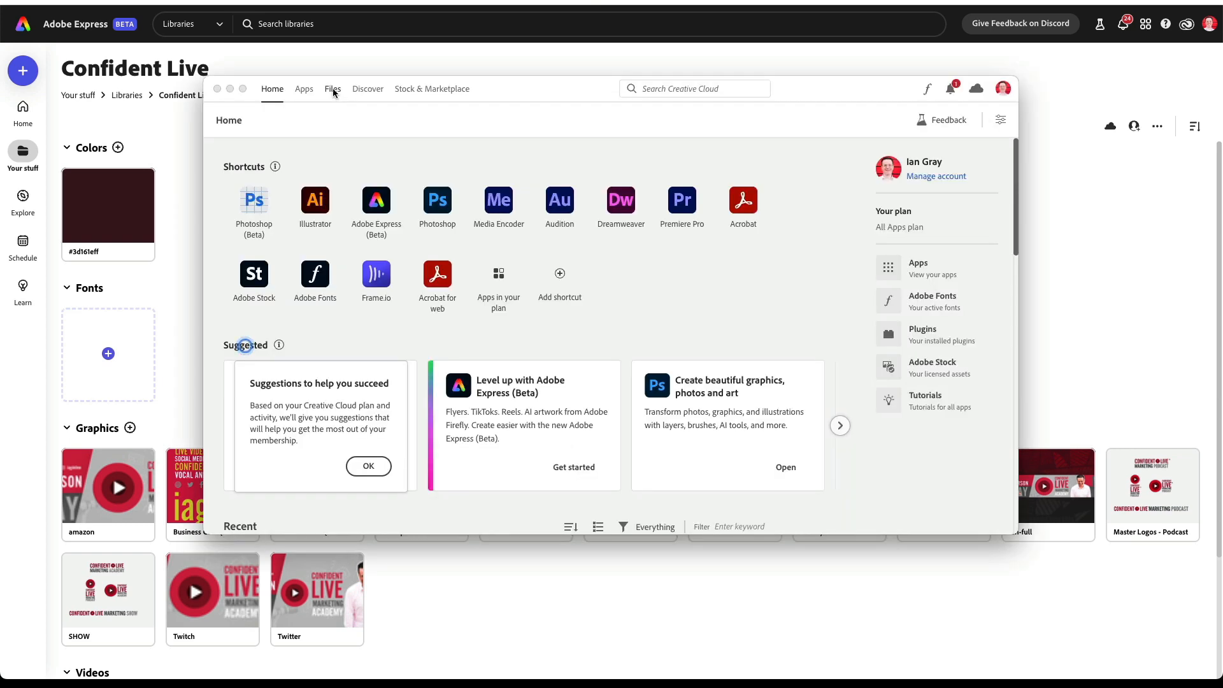
Step: Switch to the Creative Cloud app and open the Confident Live library among its synced libraries
click(332, 89)
click(268, 152)
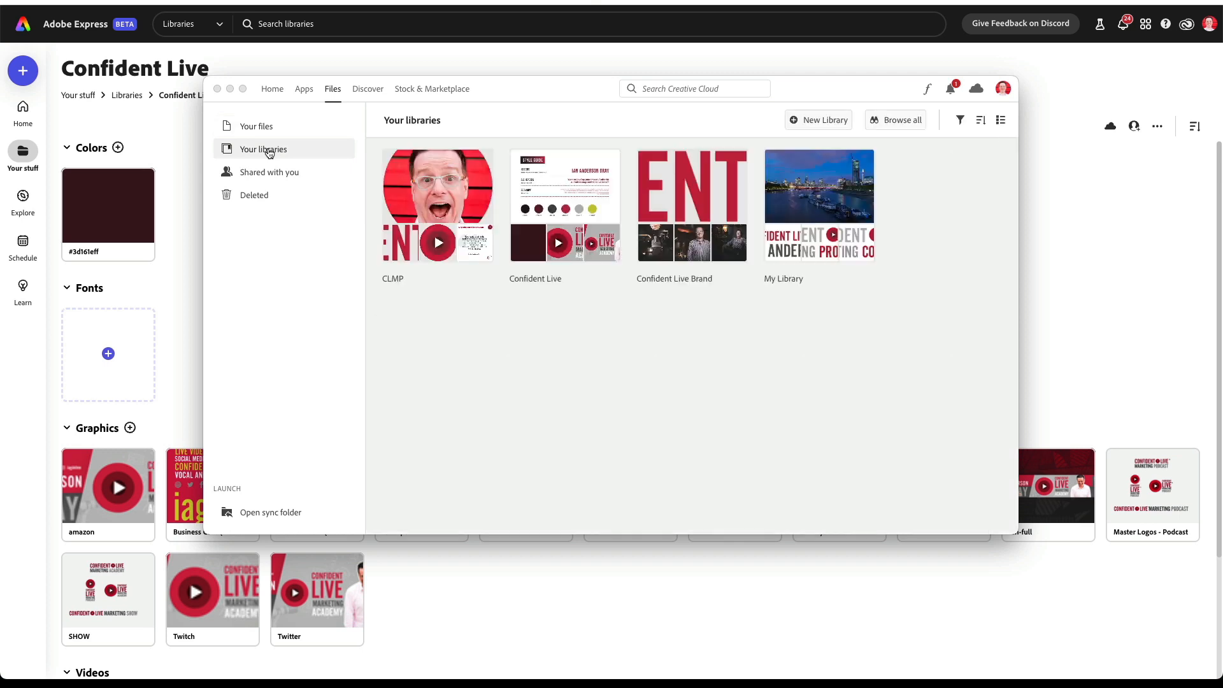
click(561, 173)
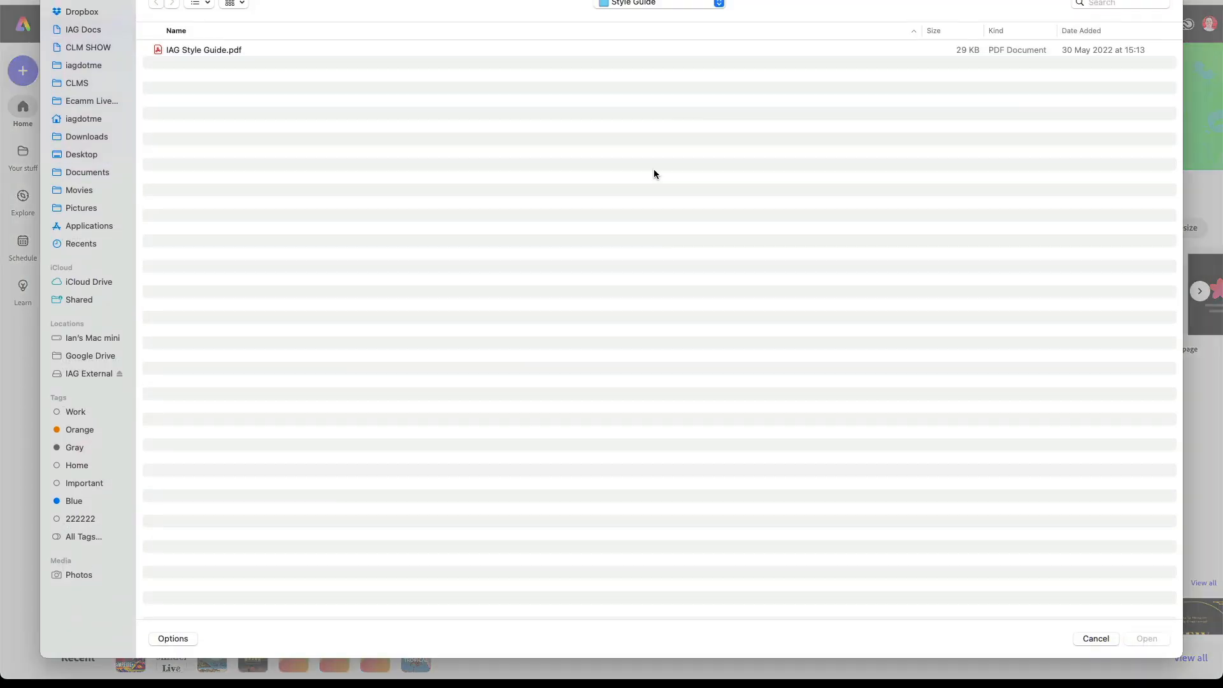
Step: Import IAG Style Guide.pdf as an editable design and open it
double_click(200, 50)
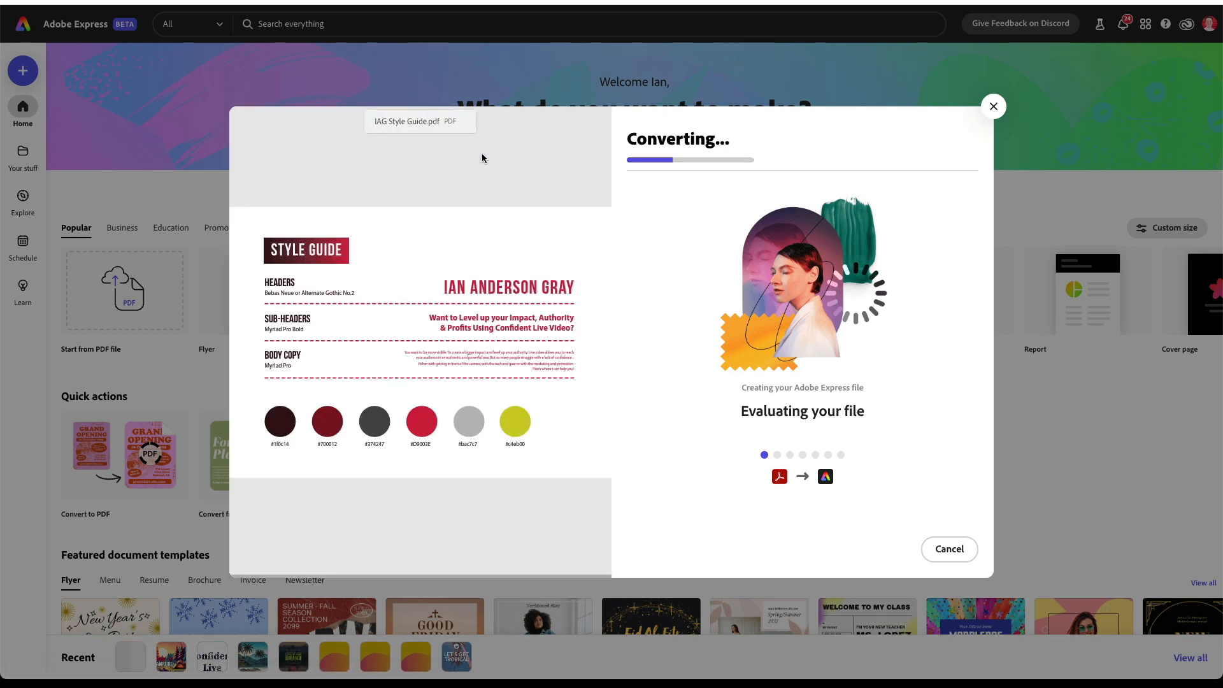
click(942, 552)
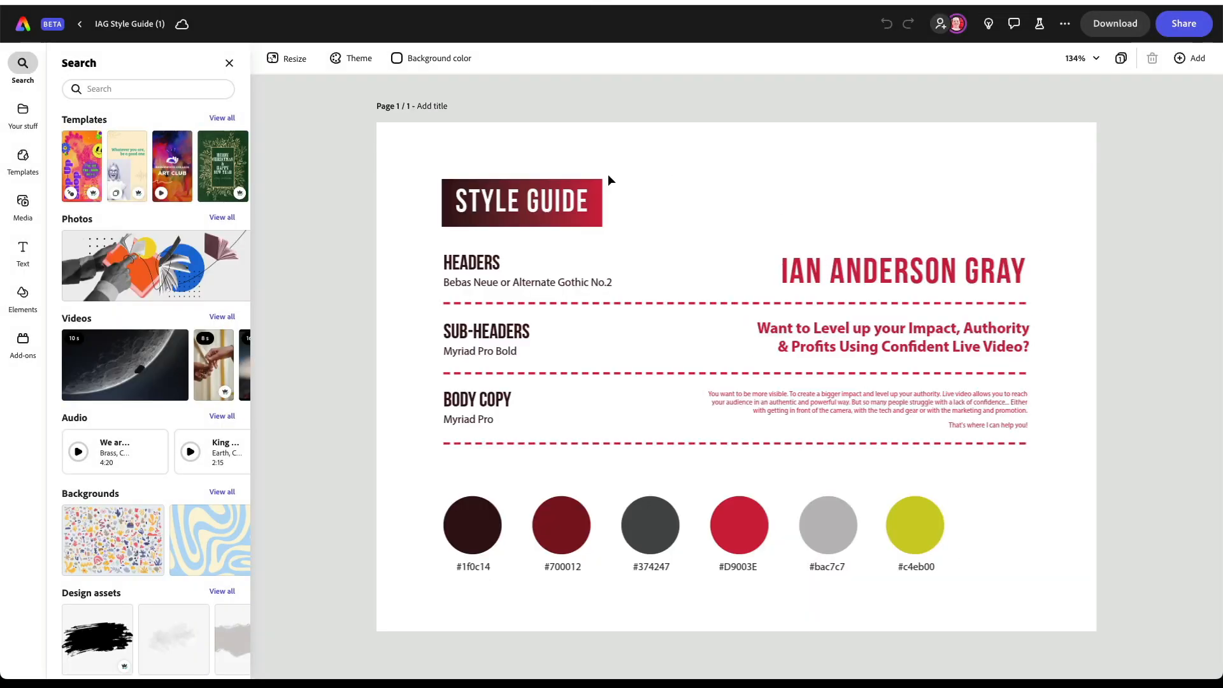
Step: Enlarge the gradient banner behind the title and change the title text to "IAG STYLE GUIDE"
click(526, 205)
click(446, 205)
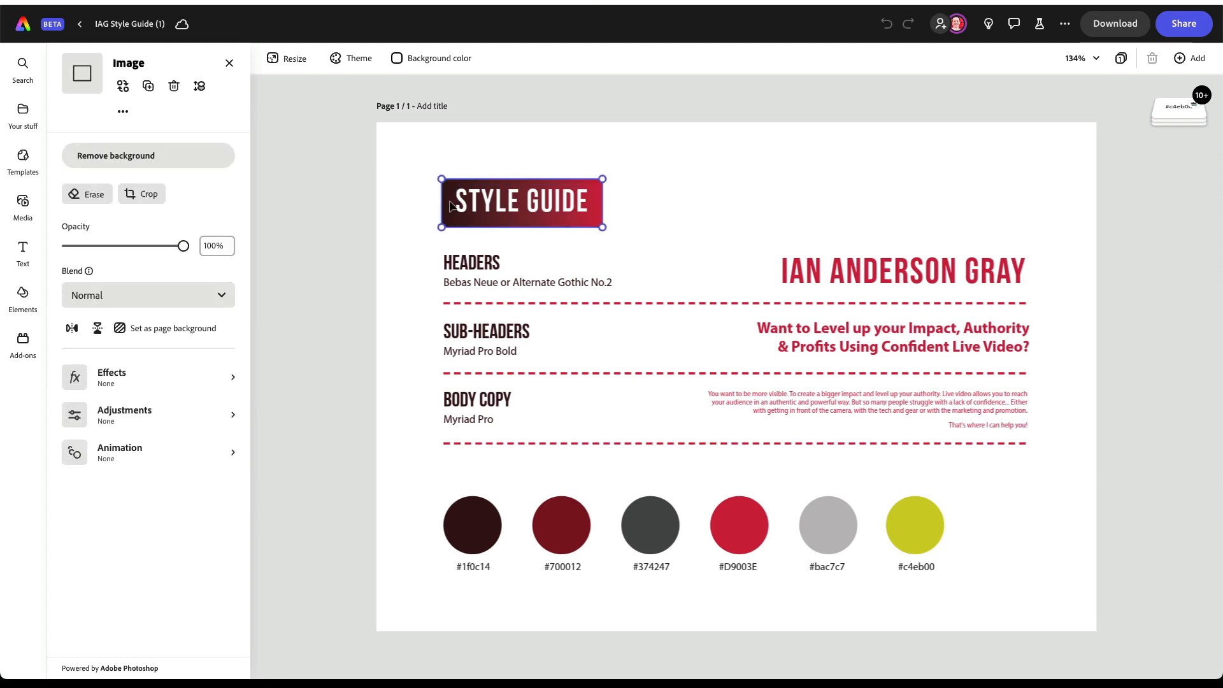
drag(602, 179, 677, 158)
click(518, 201)
triple_click(491, 202)
text(IAG STYLE GUIDE)
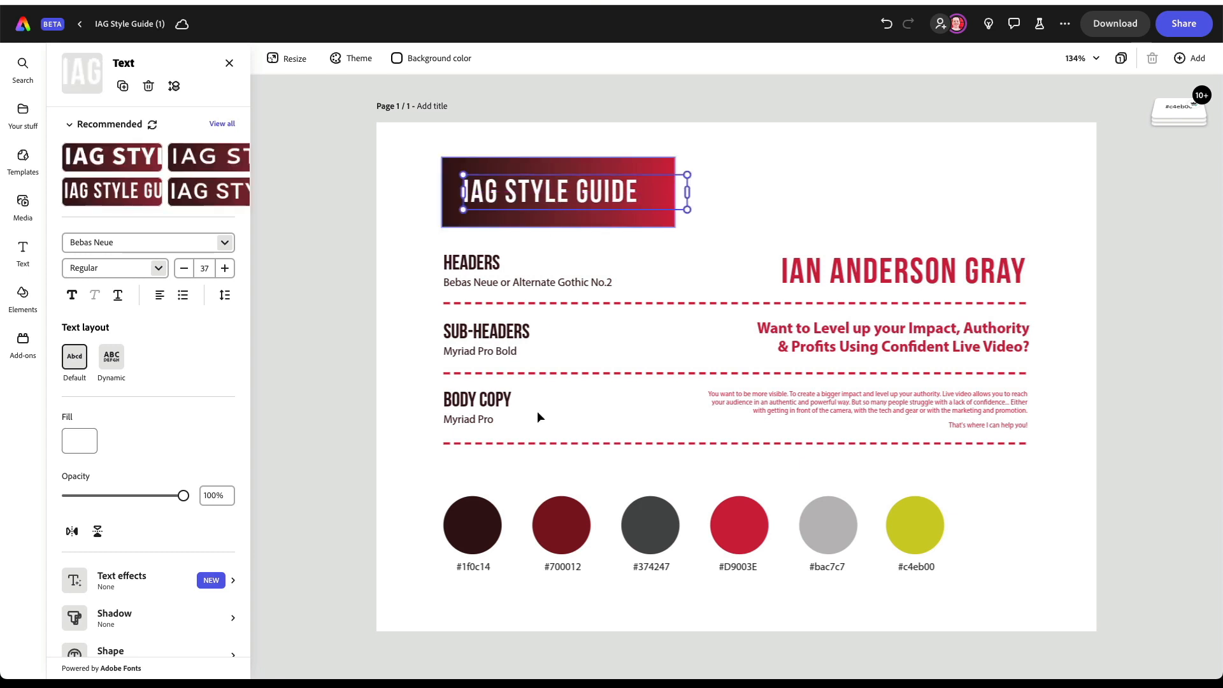
Step: Shift the dark #1f0c14 colour circle slightly upward and select the sub-header sample text
click(473, 529)
drag(474, 529, 470, 497)
click(824, 333)
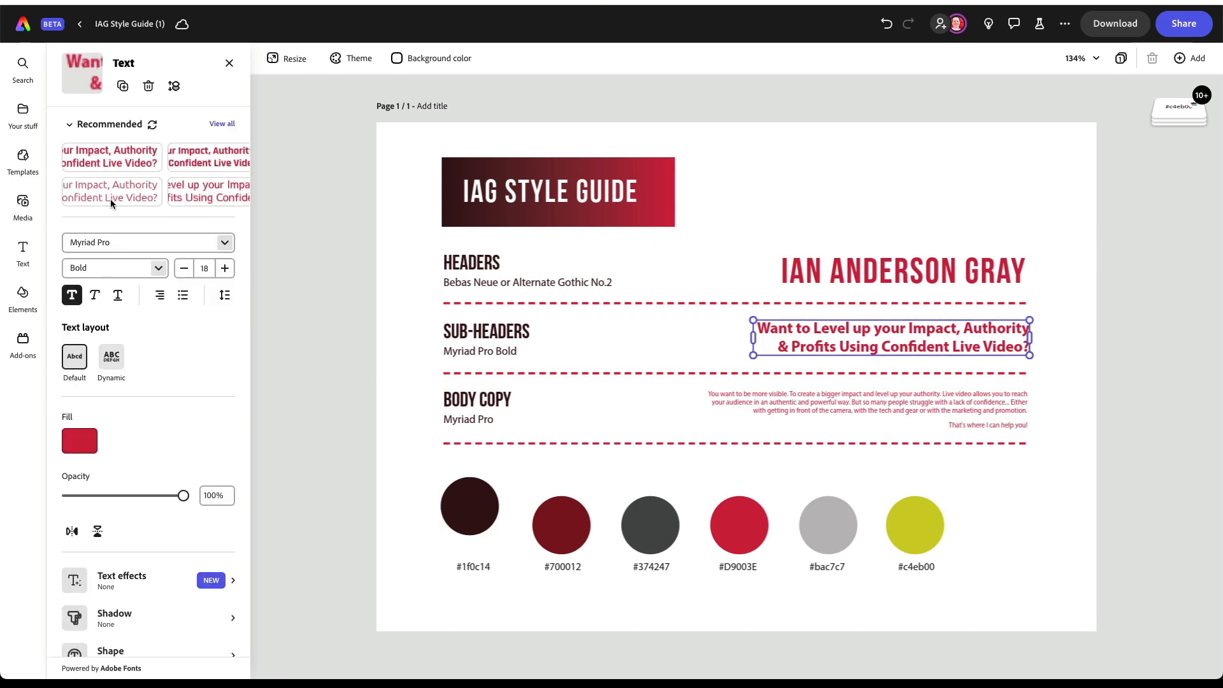
Step: Add the Wellness stock photo of three men in a park to the page's upper-right corner
click(23, 202)
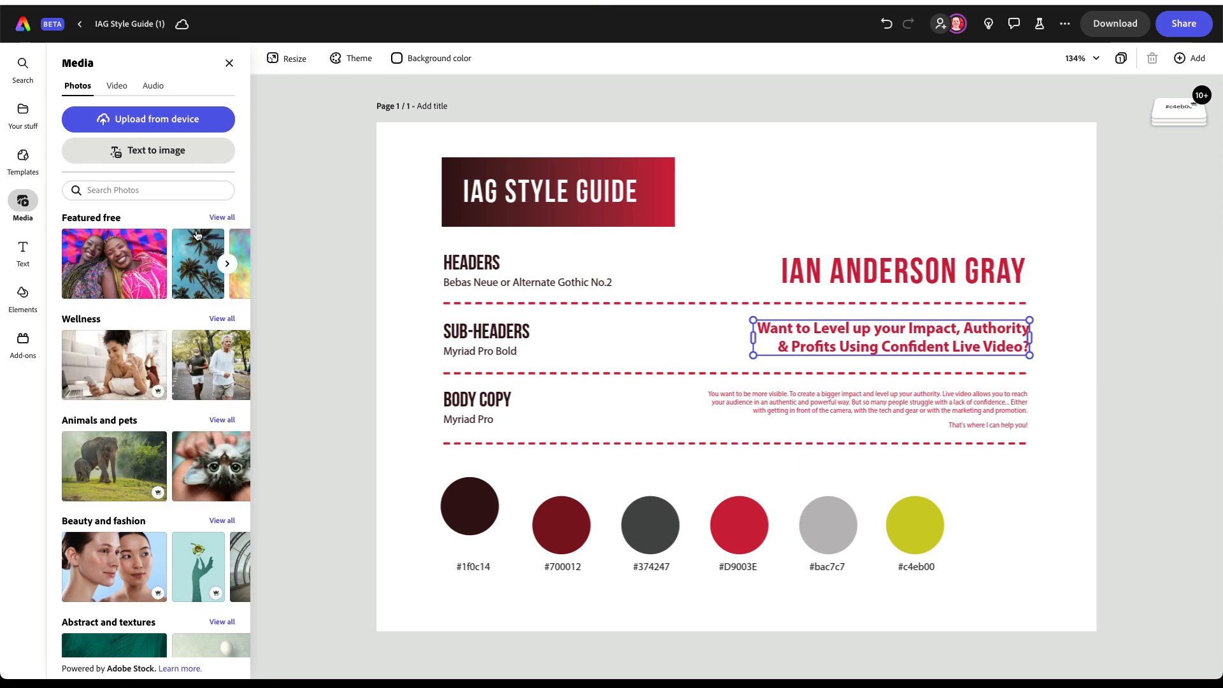
click(191, 375)
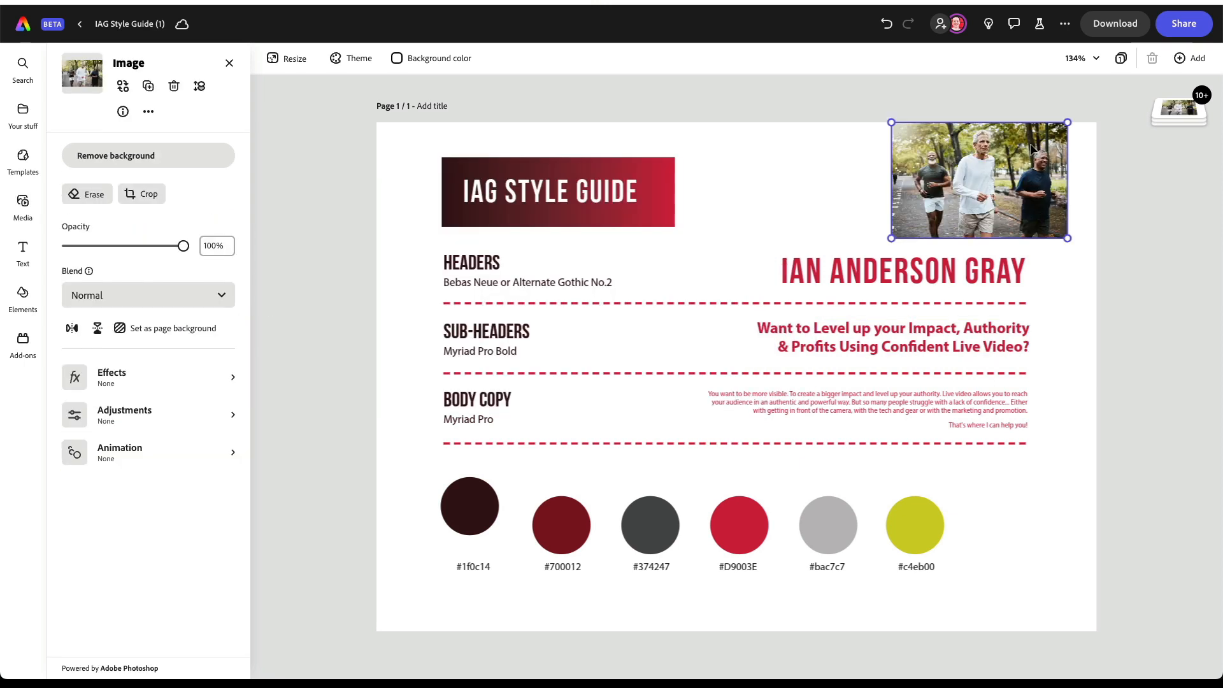
click(716, 273)
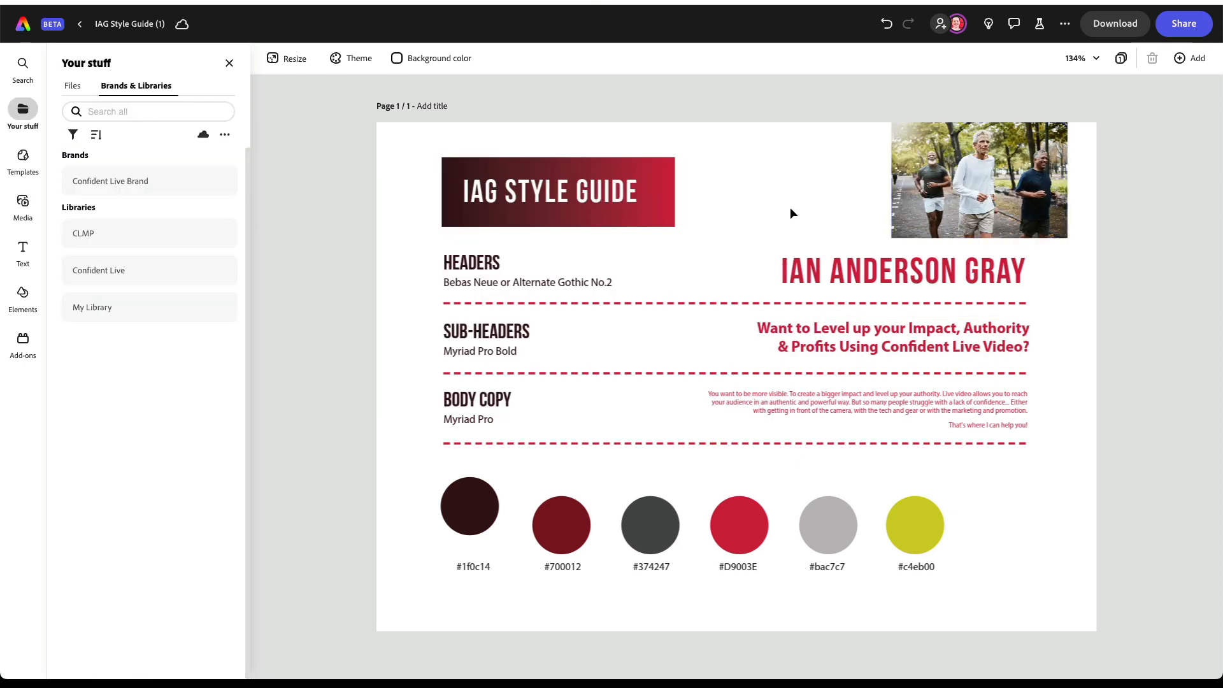
Step: Add a blank second page to the style guide and open it for editing
click(1121, 58)
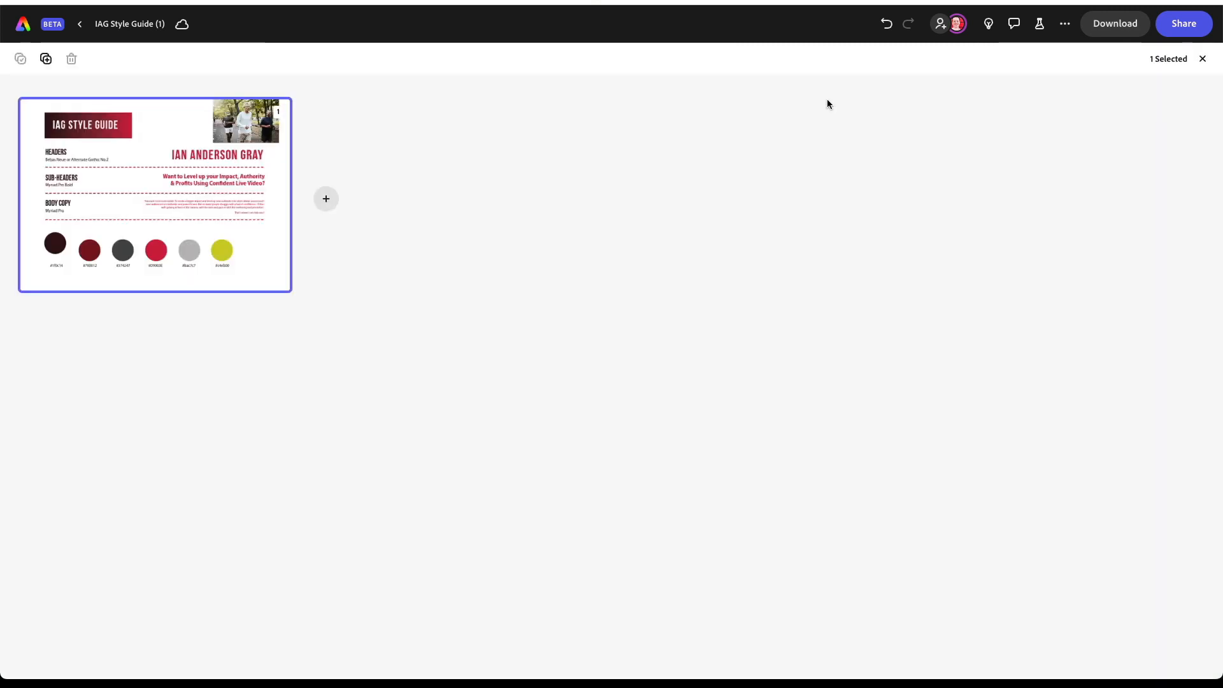
click(327, 200)
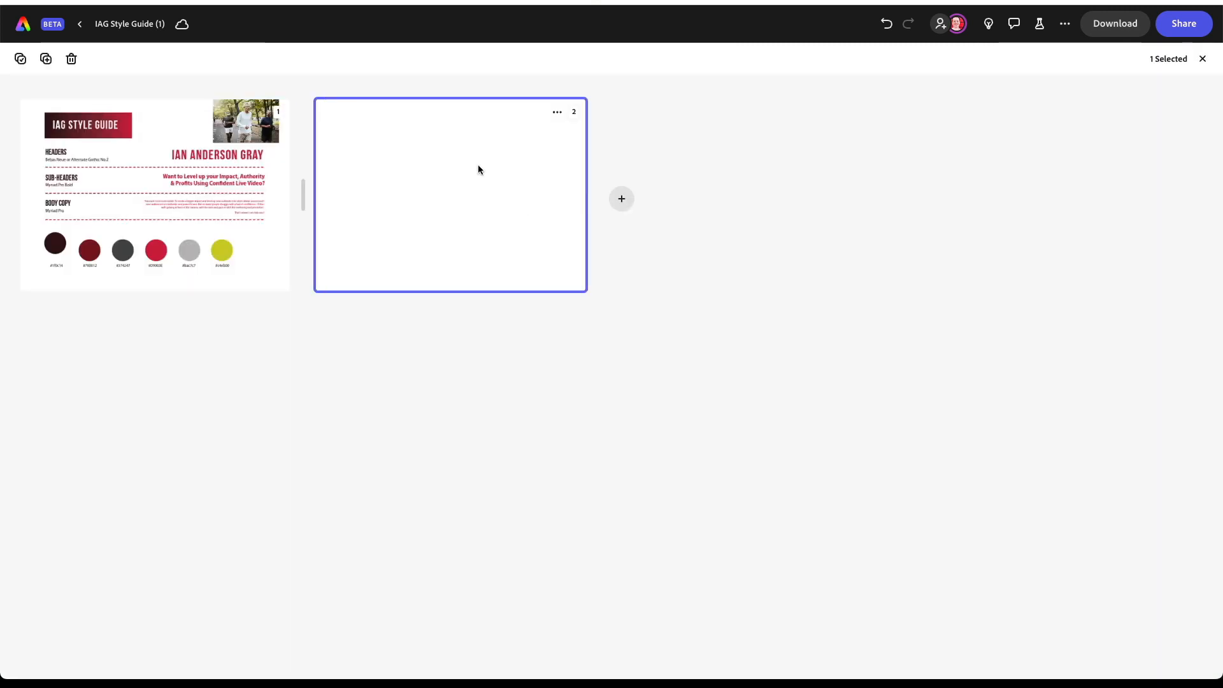
double_click(479, 169)
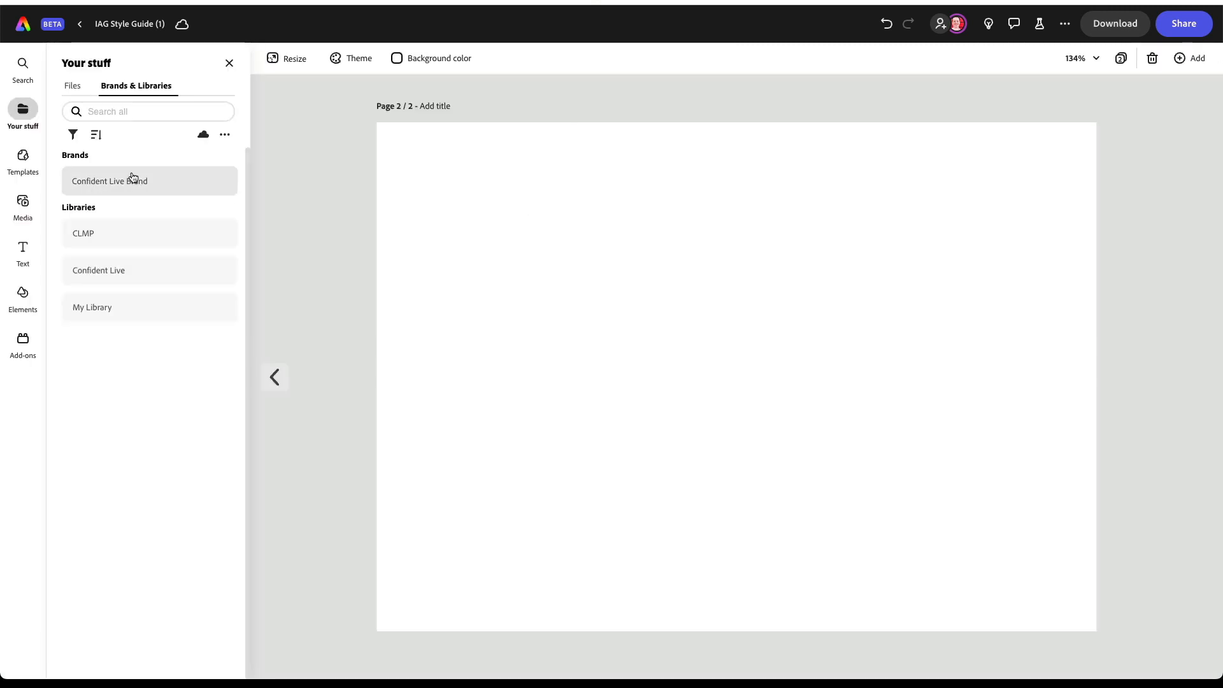
Step: Place the podcast master logos graphic from the Confident Live library on page 2 and enlarge it
click(22, 202)
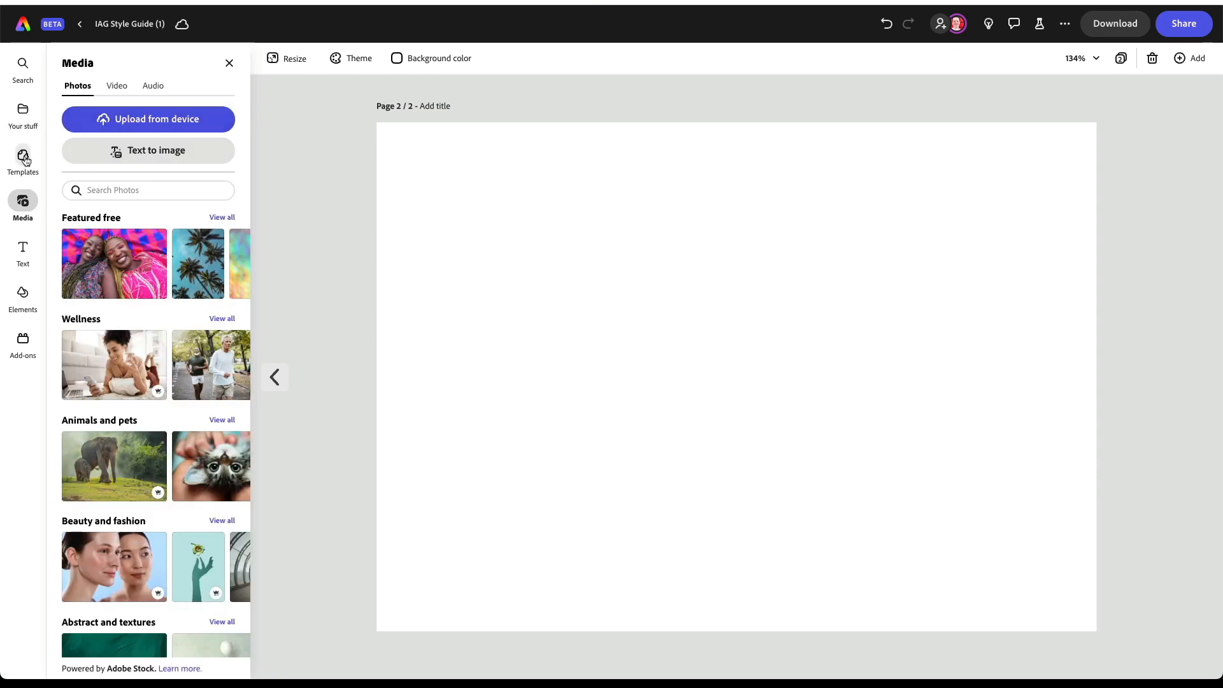
click(26, 157)
click(23, 111)
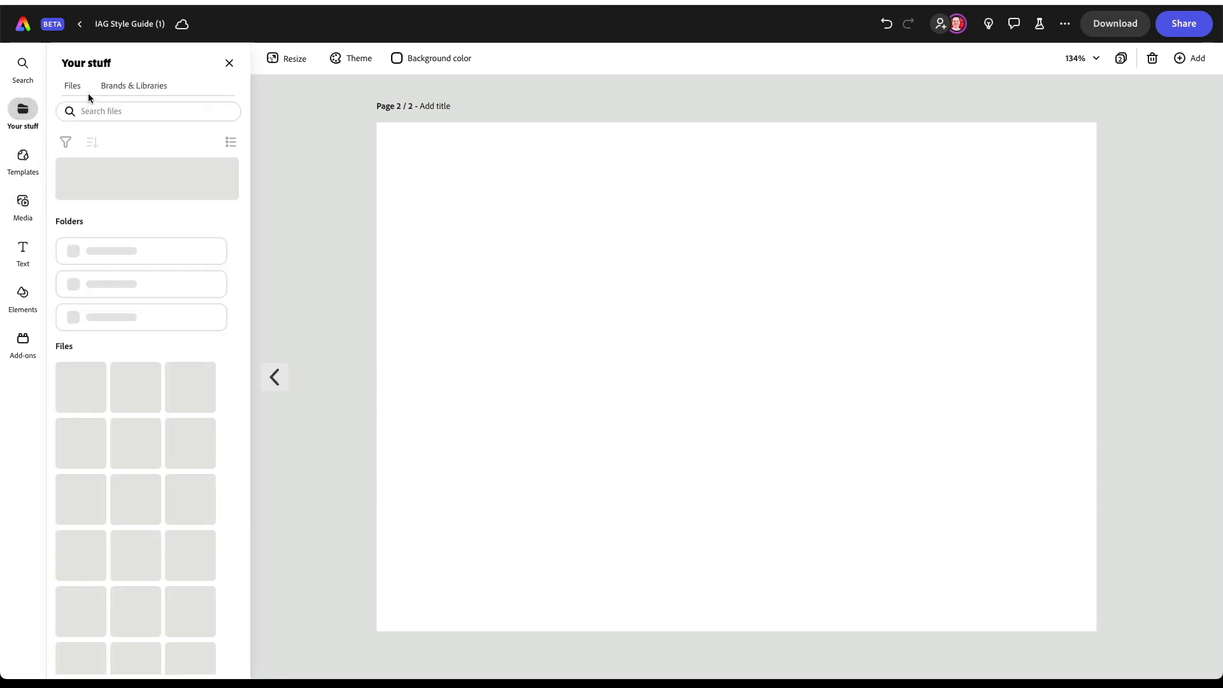
click(125, 93)
click(120, 272)
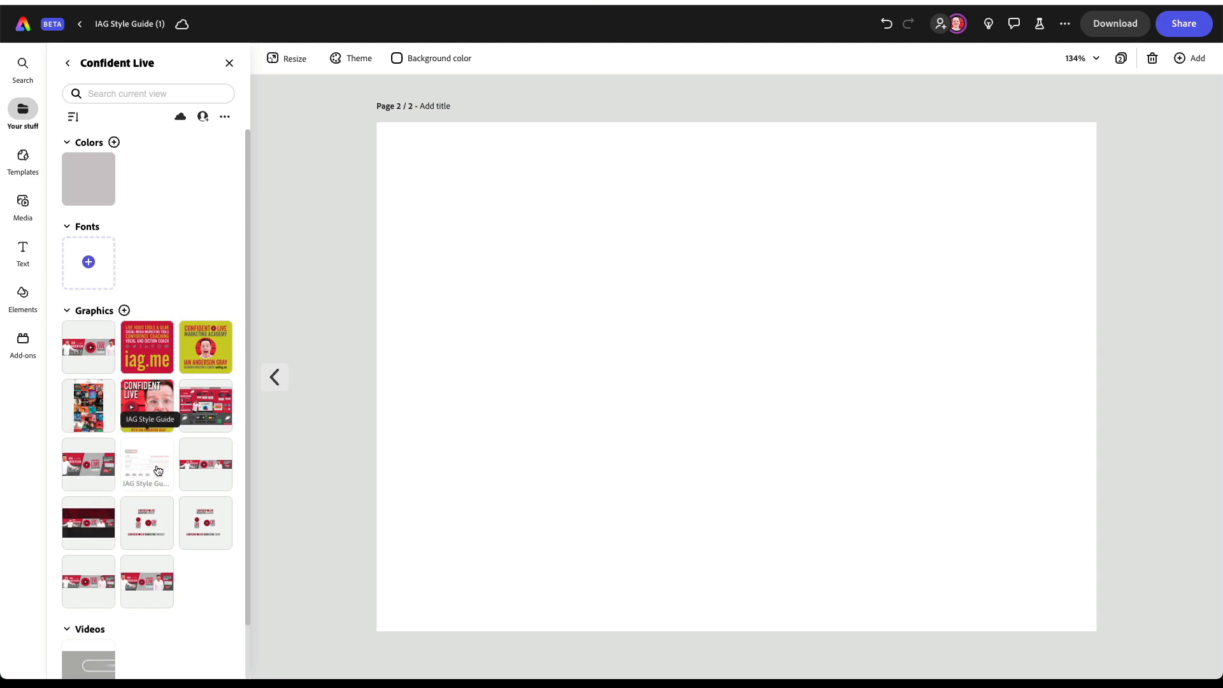
click(149, 520)
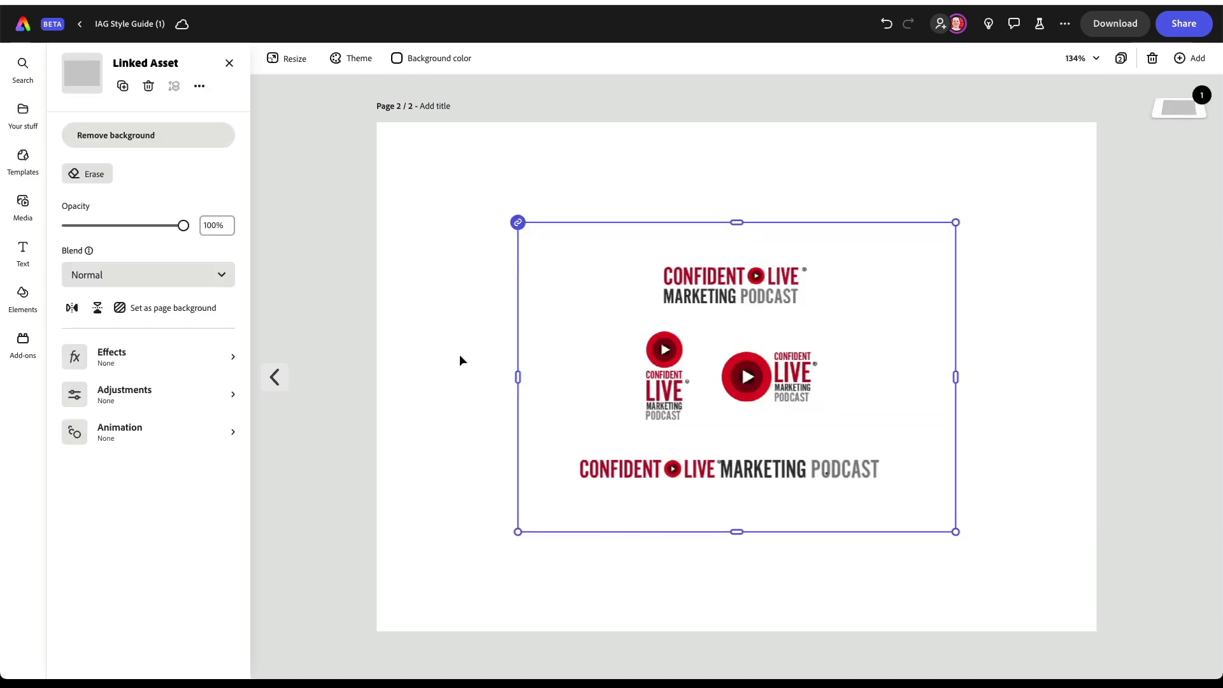
drag(947, 223, 1018, 175)
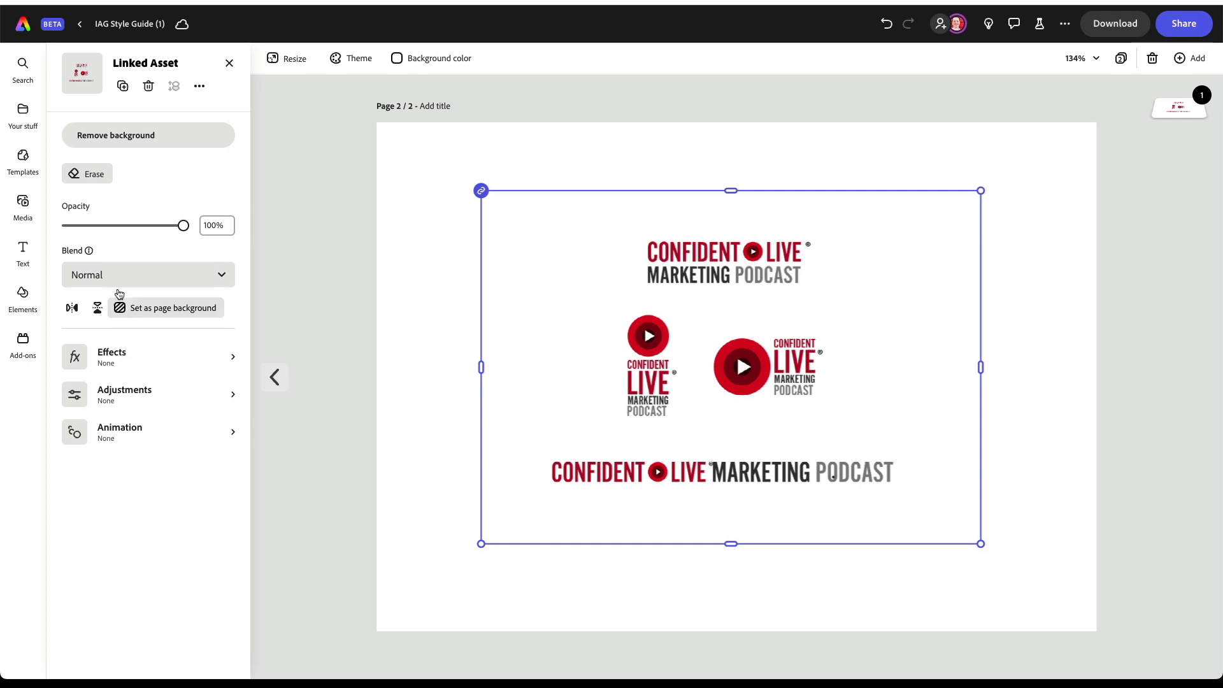
drag(178, 227, 247, 232)
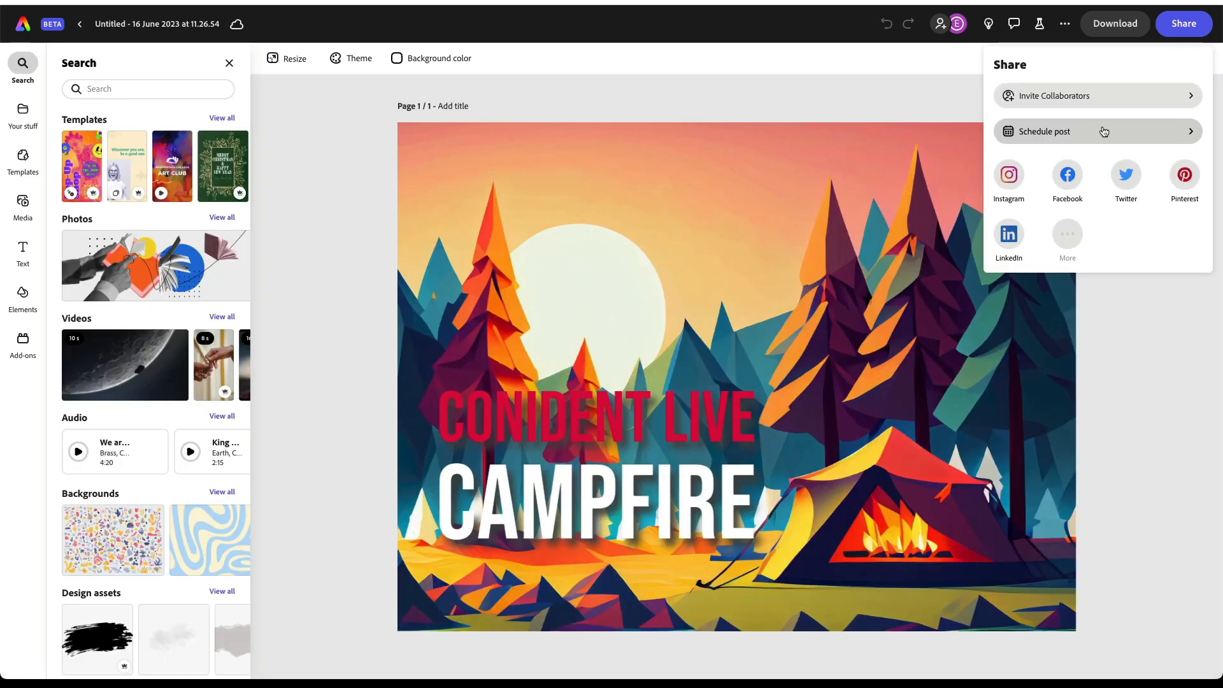
Step: Set up a scheduled Twitter post of the campfire design captioned "What do you think of this idea?" and preview it
click(1104, 131)
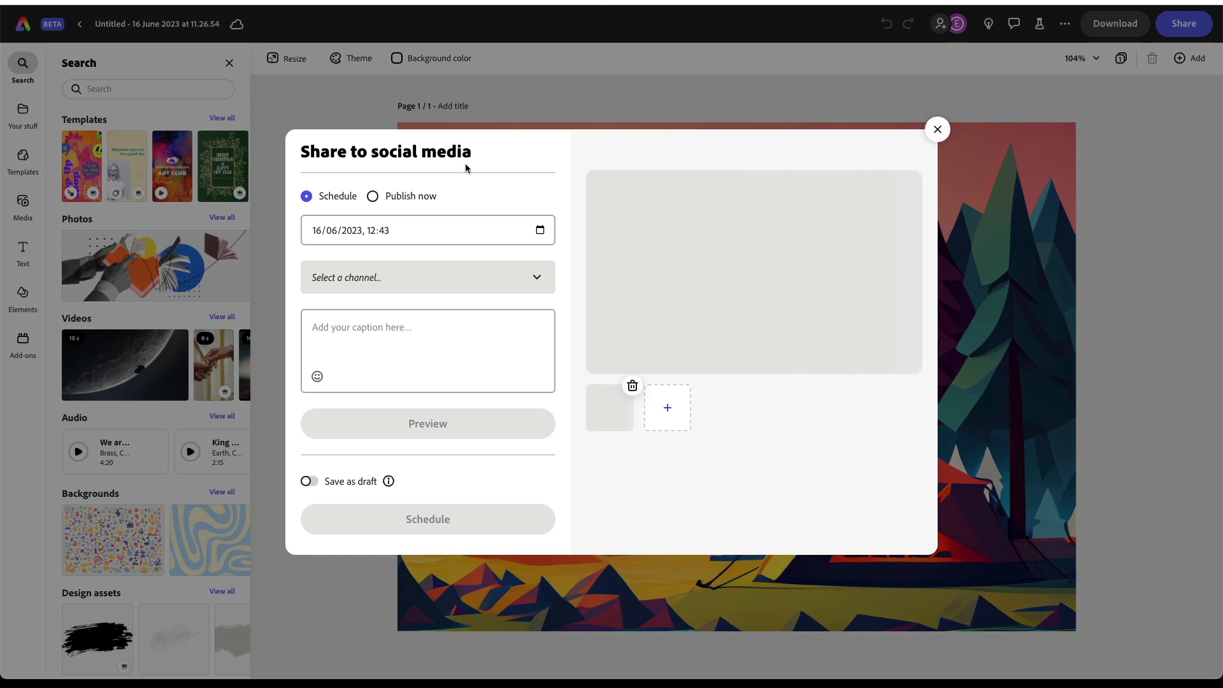
click(394, 283)
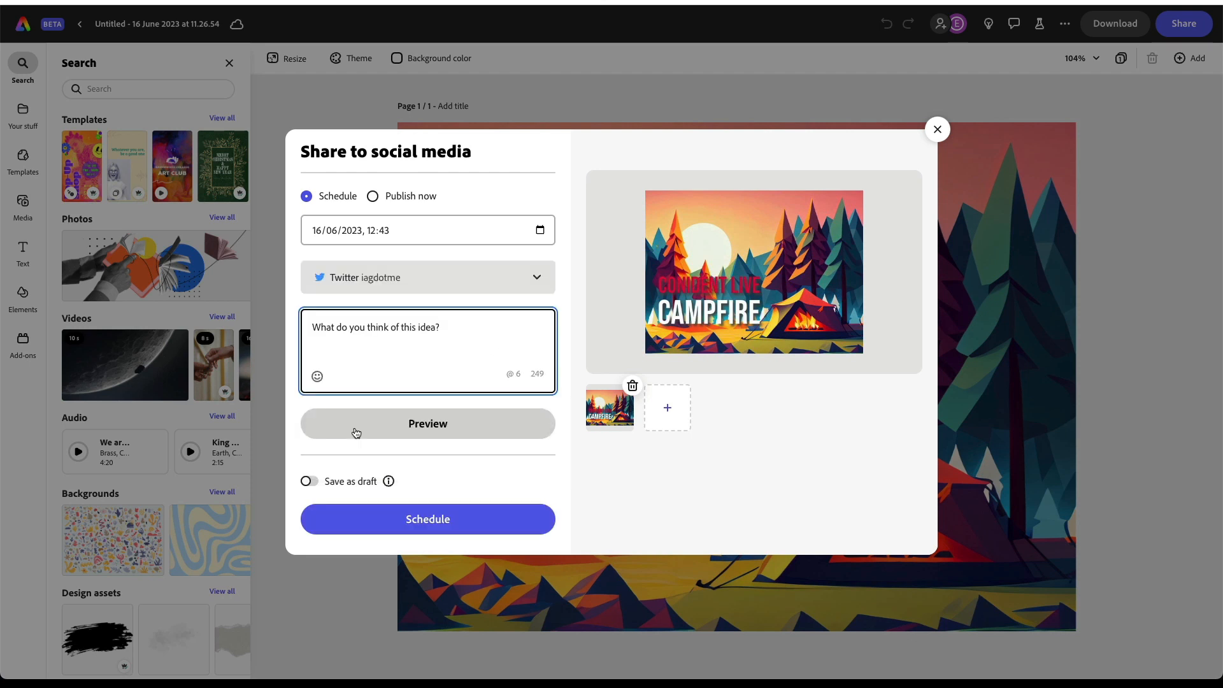
click(356, 434)
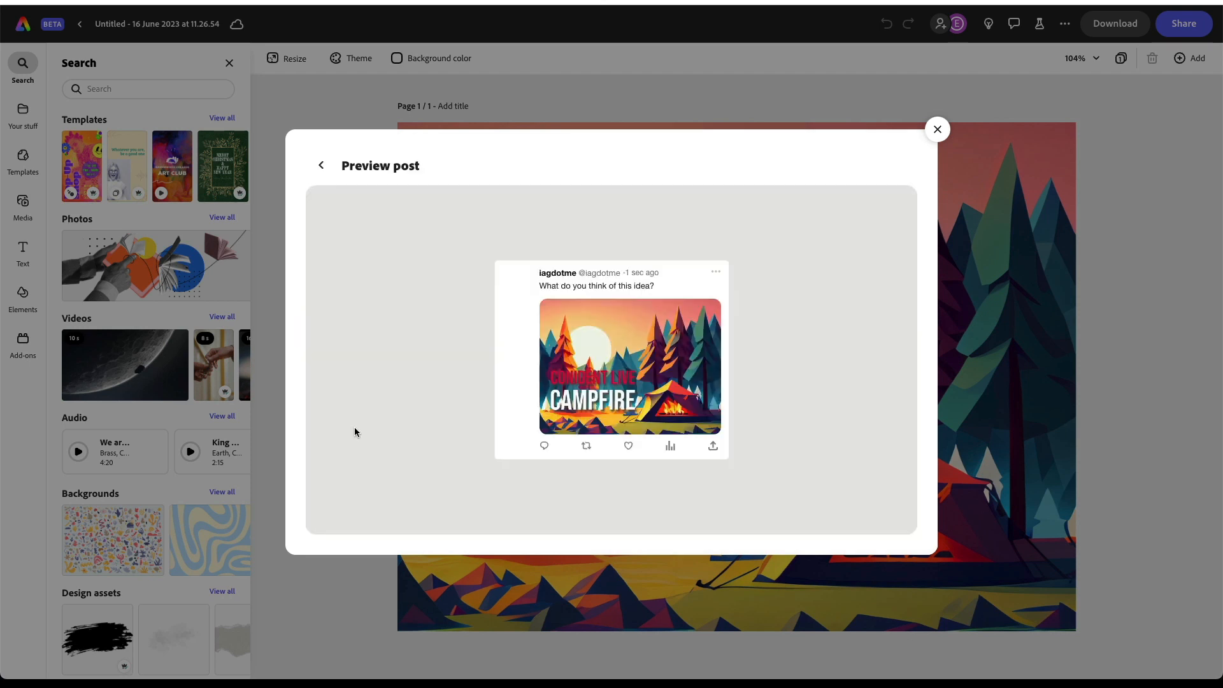
click(312, 159)
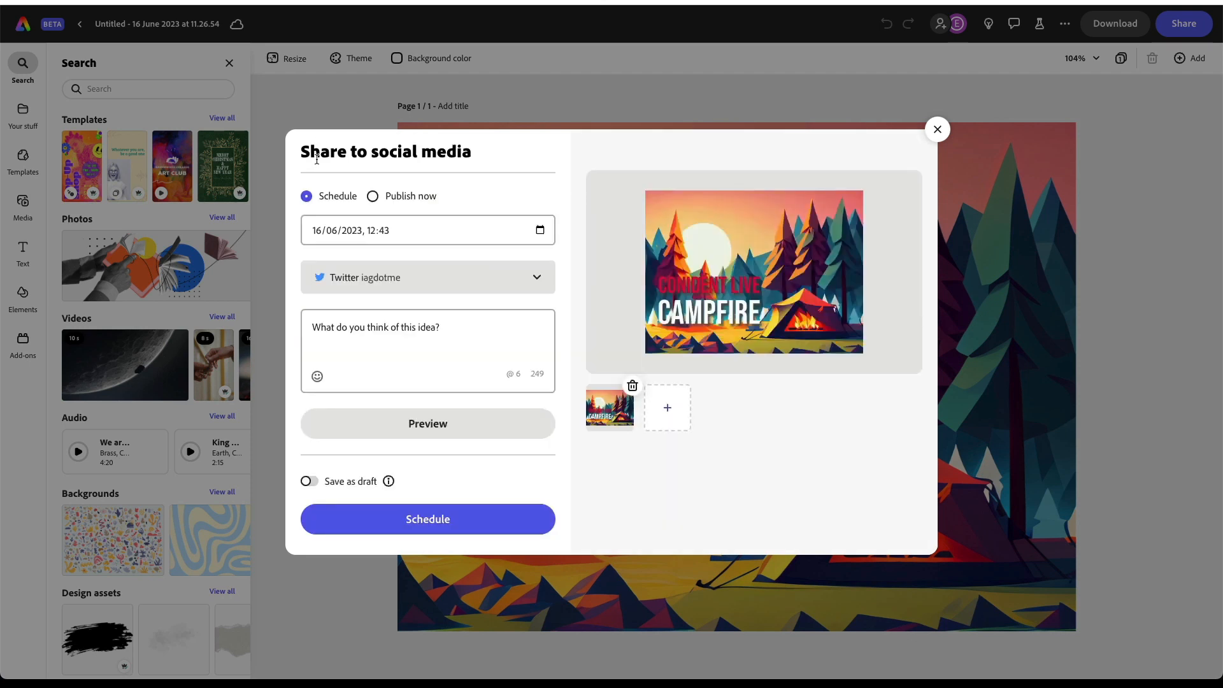
Step: Set the Twitter post to save as a draft and open its scheduled date for editing
click(309, 481)
click(450, 236)
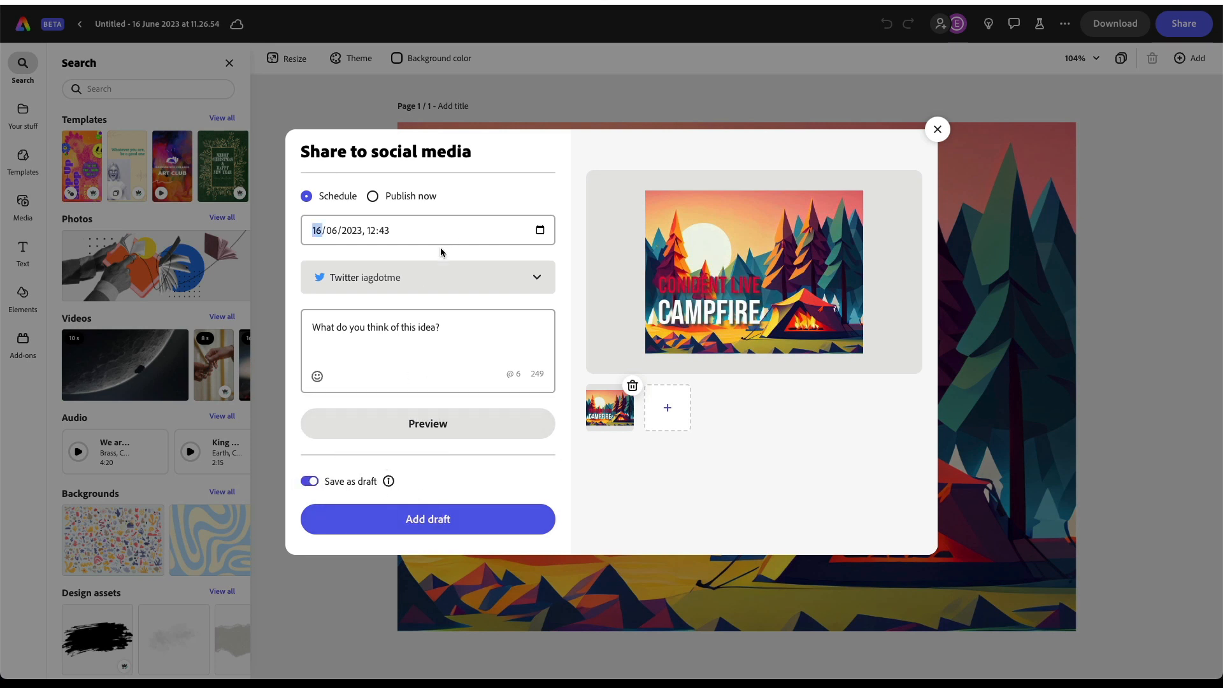